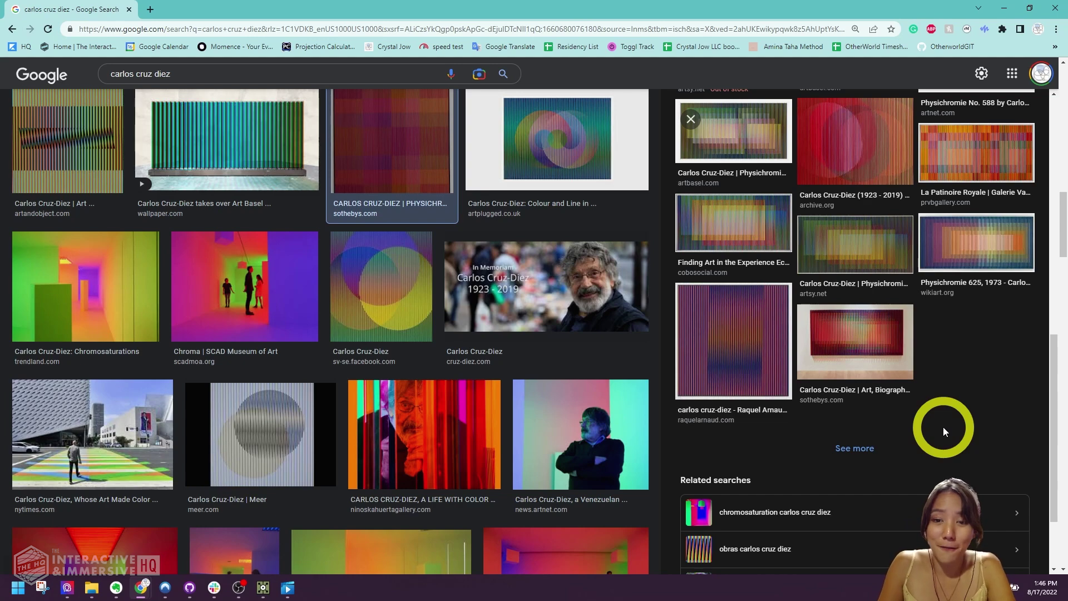
Look over the Physichromie 669 artwork and its related images in the Carlos Cruz-Diez image results.
scroll(943, 428, "up", 4)
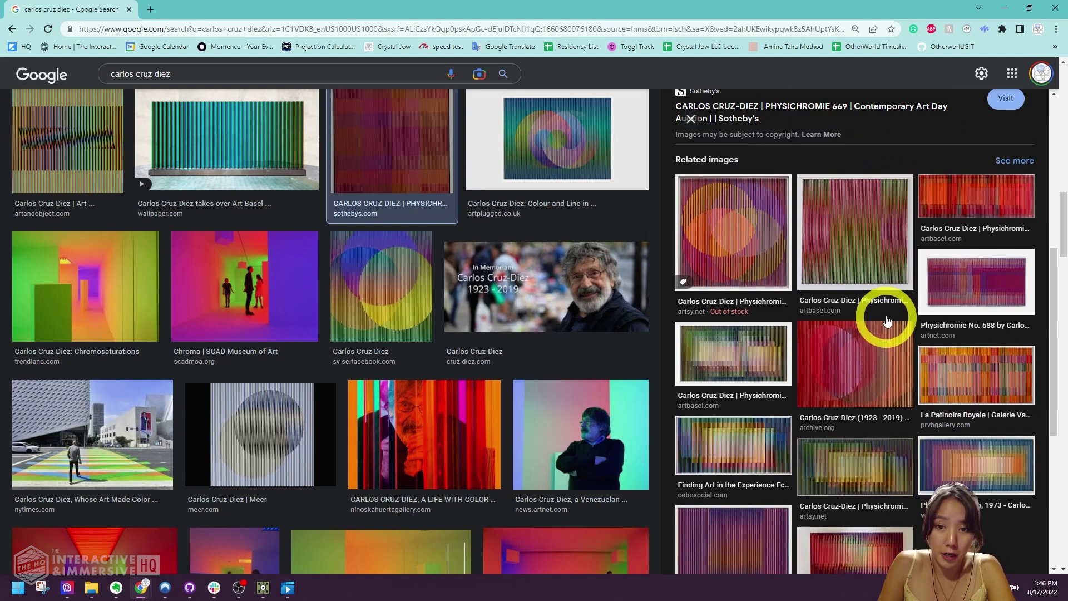
scroll(884, 310, "up", 2)
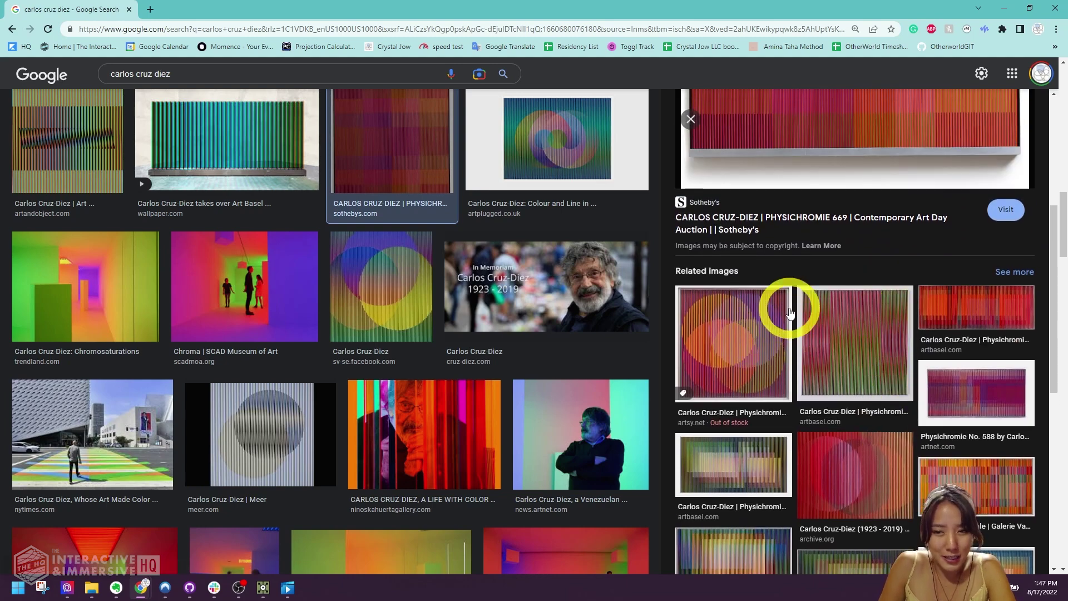
scroll(829, 309, "up", 3)
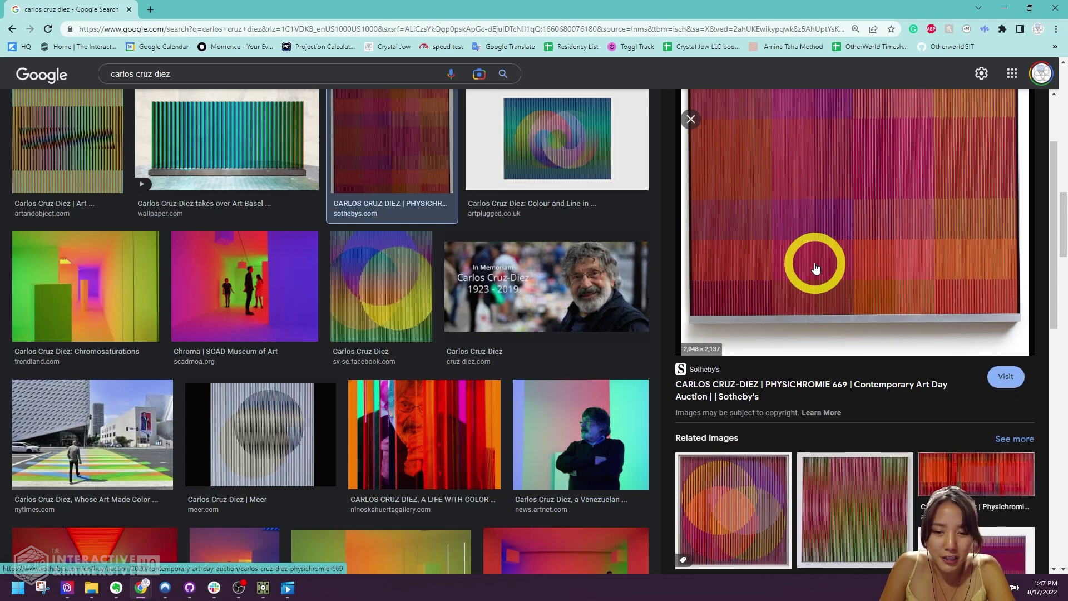
scroll(815, 268, "up", 2)
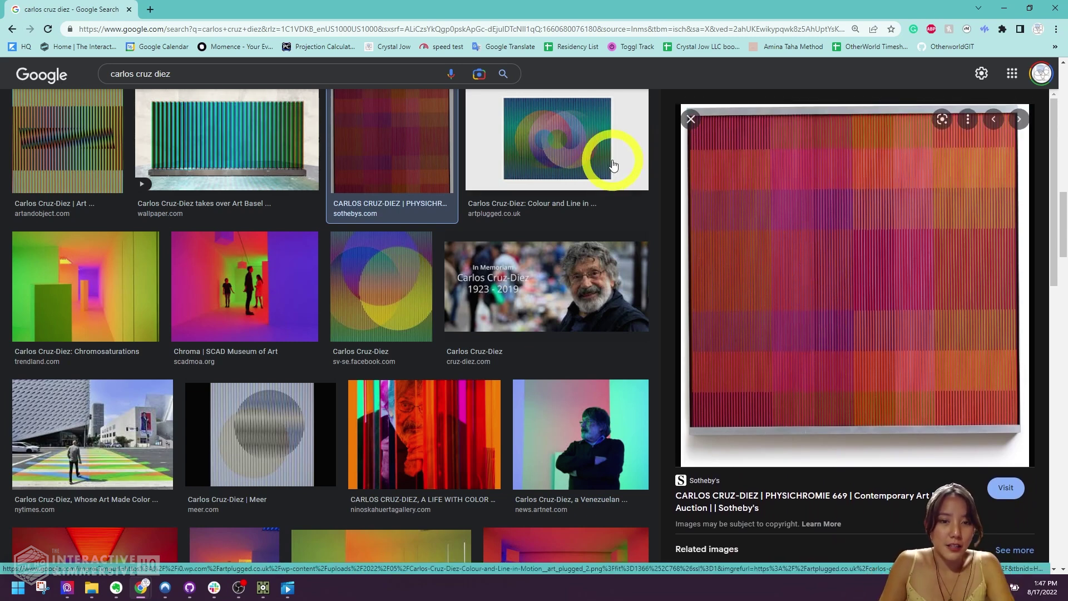
scroll(806, 205, "down", 5)
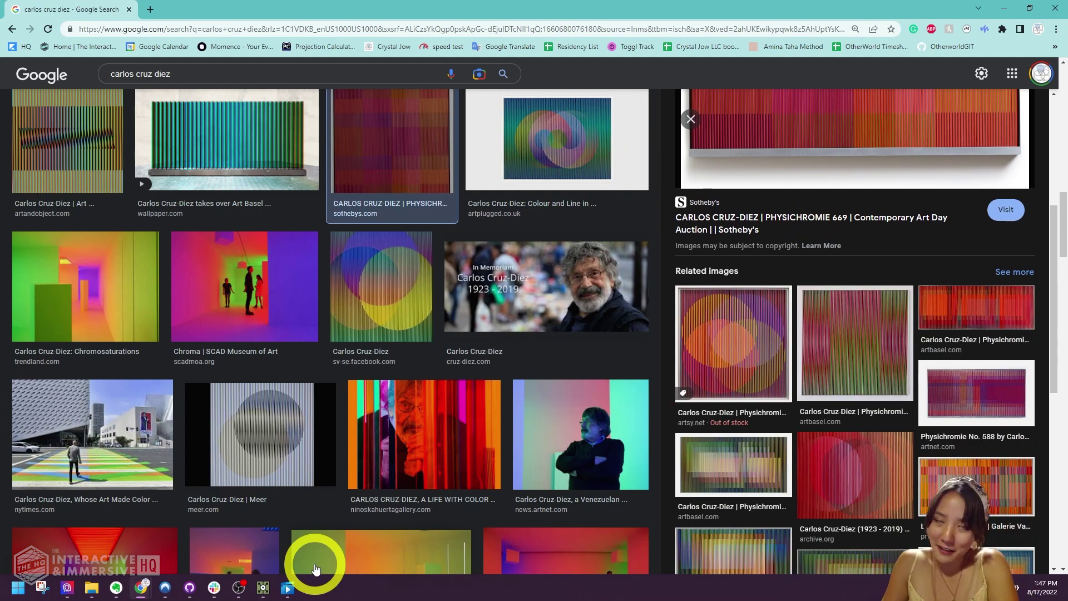
Switch to the TouchDesigner project and set the switch1 index to 2.38 to feed in the rectangle shape.
mouse_move(263, 586)
left_click(251, 551)
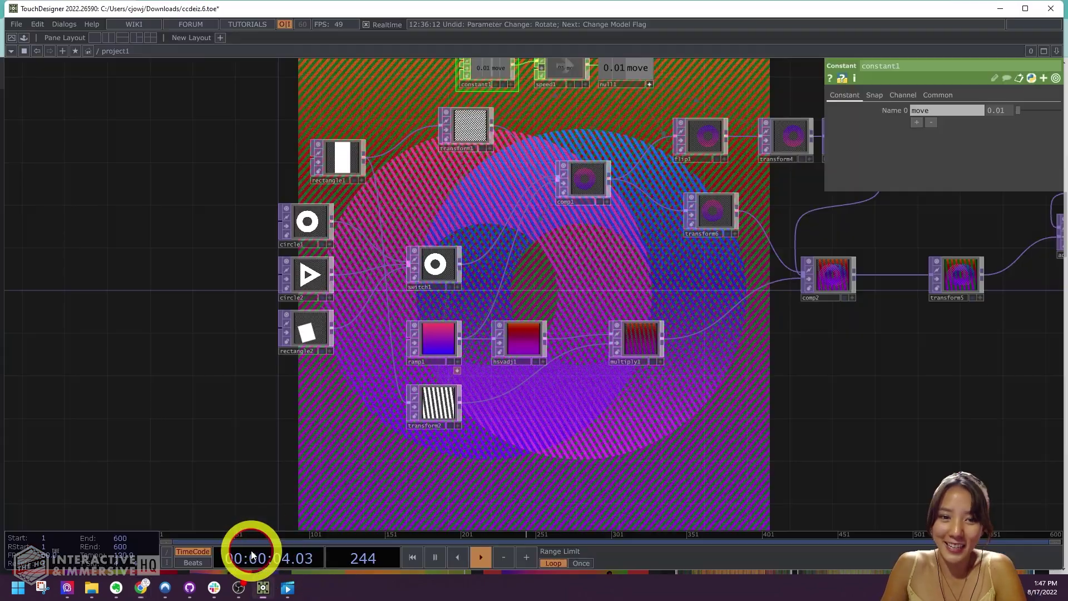
left_click_drag(676, 261, 669, 298)
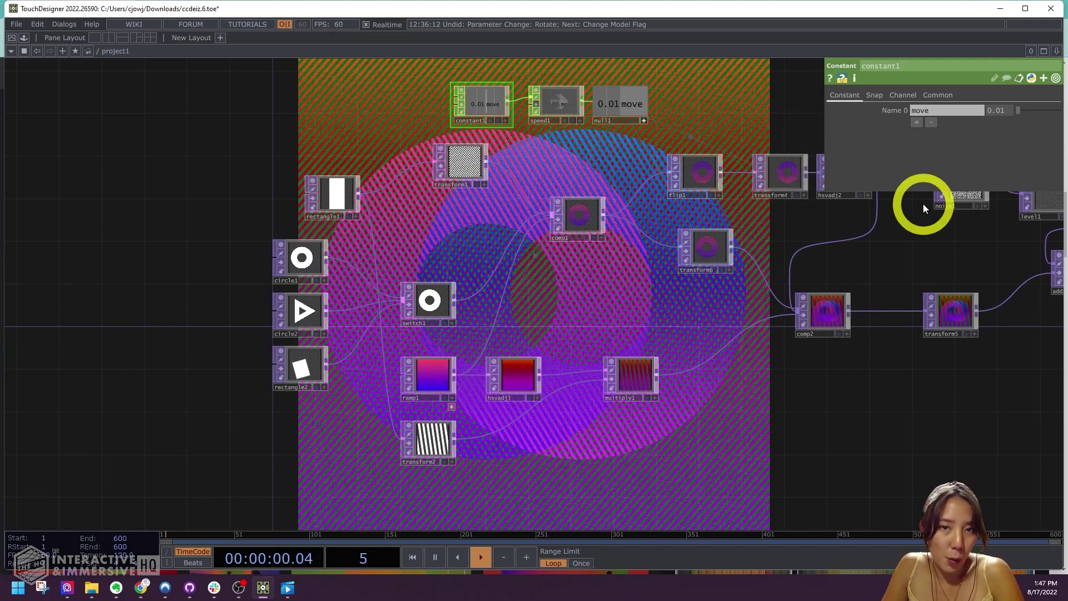
scroll(513, 293, "up", 5)
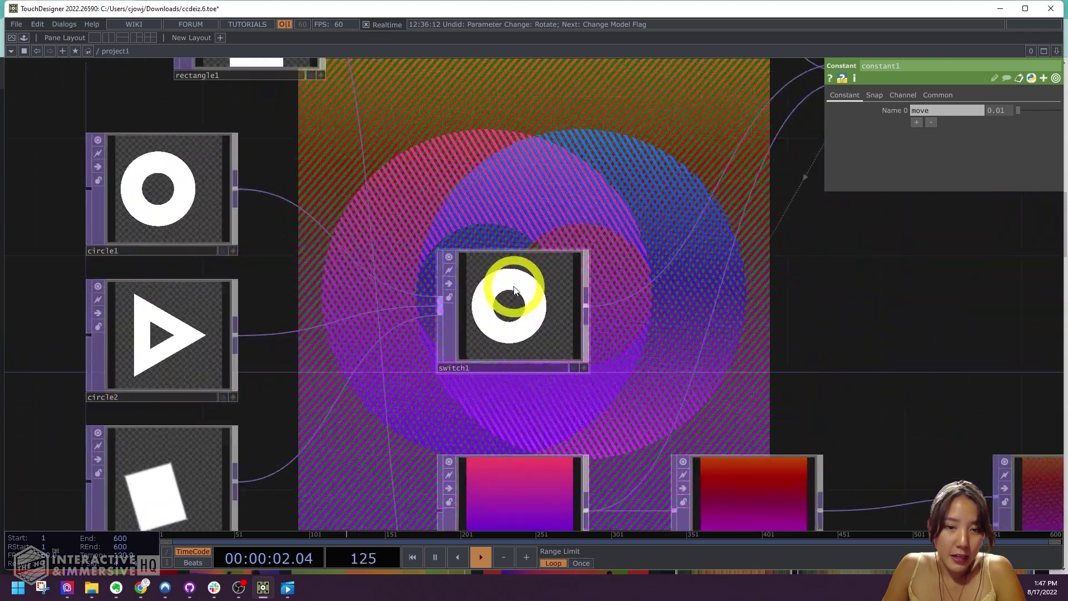
left_click(551, 308)
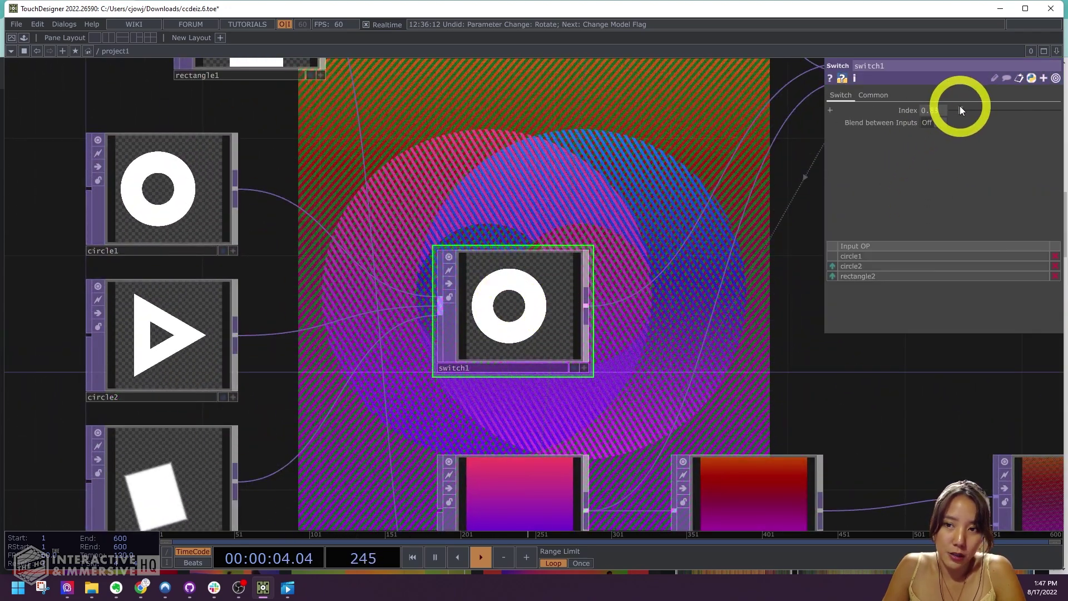
left_click_drag(961, 110, 978, 112)
Set the softness of the circle2 triangle to 0.123.
left_click_drag(699, 303, 690, 200)
left_click(236, 249)
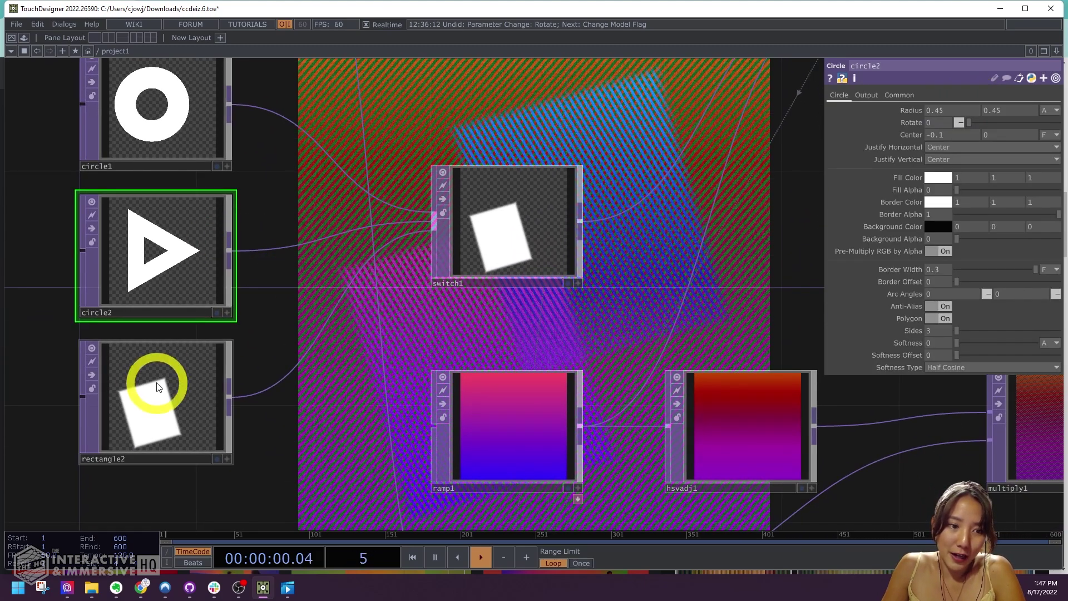
left_click_drag(955, 342, 1005, 341)
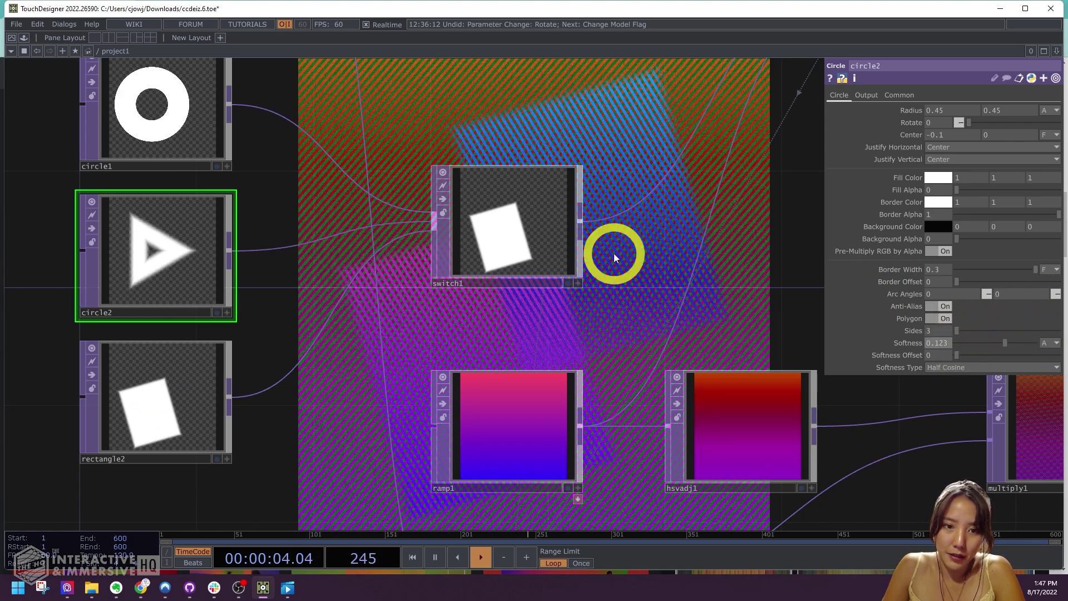
Set the switch1 index to 1 to use the triangle, and remove the softness from circle2.
left_click(569, 235)
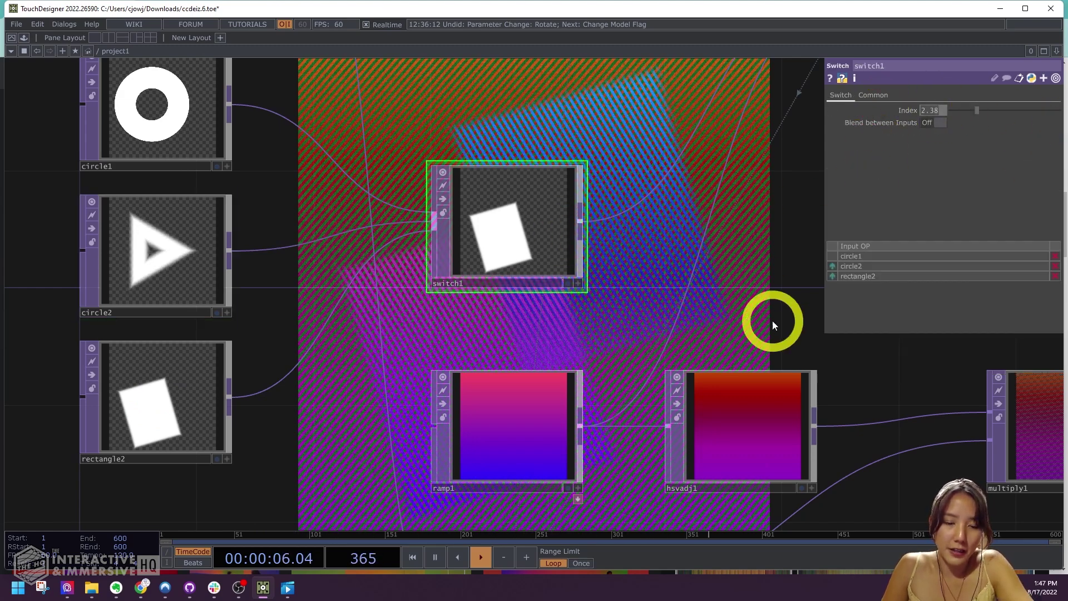
key("Tab")
key("Escape")
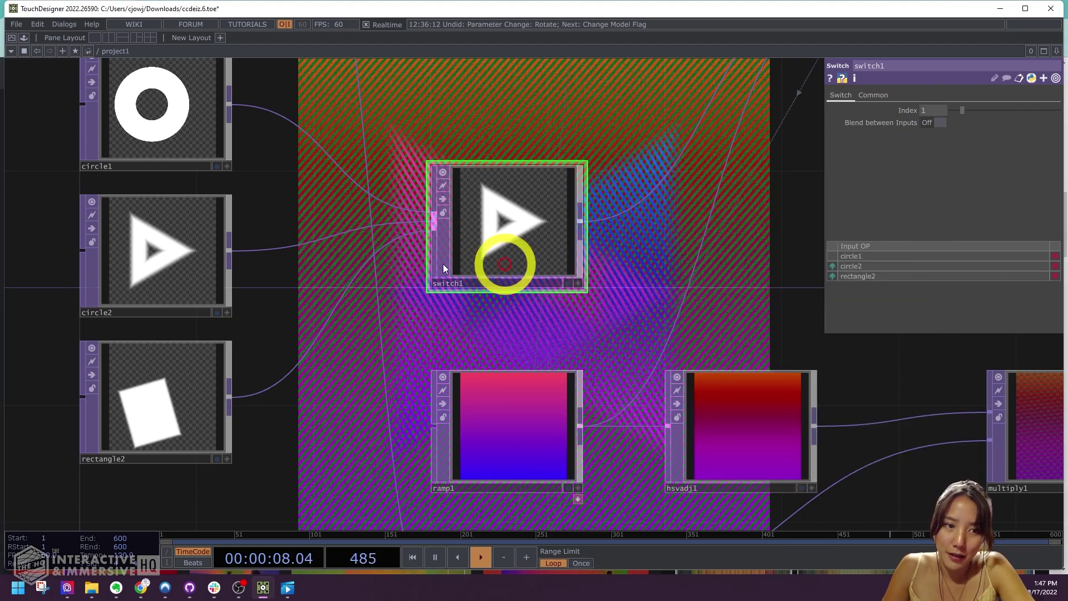
left_click(185, 246)
left_click_drag(1002, 341, 980, 342)
Set the hue of the ramp1 gradient's red colour key to 360.
left_click_drag(642, 263, 282, 302)
left_click(282, 302)
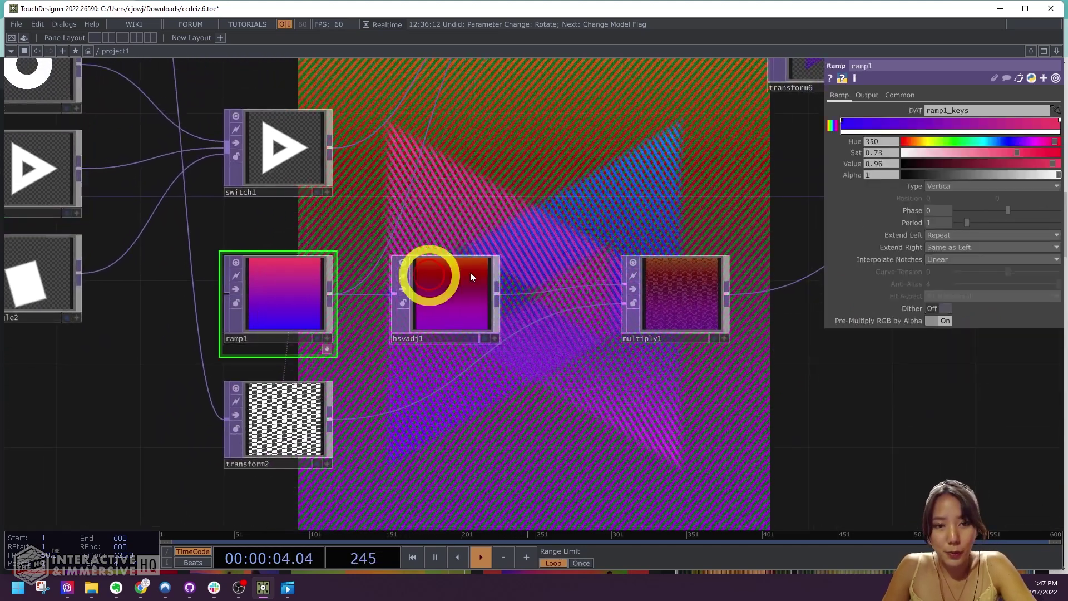
left_click_drag(1027, 147, 1062, 142)
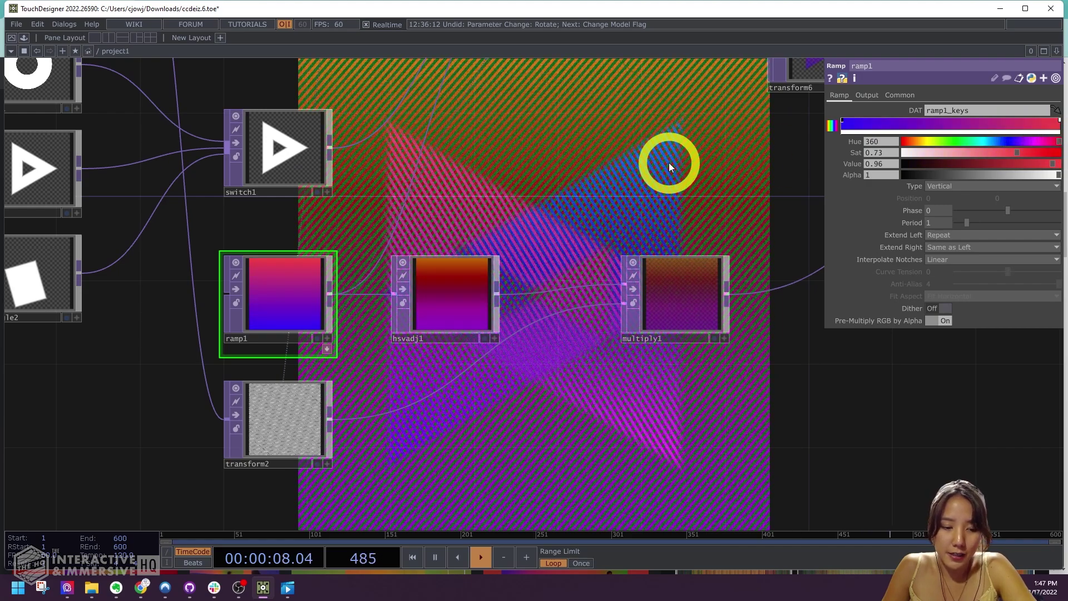
Examine the operator network from the source shapes and ramp through the composite, flip and transform operators.
left_click_drag(667, 158, 654, 251)
scroll(654, 252, "down", 3)
left_click_drag(607, 278, 542, 339)
scroll(548, 265, "up", 2)
scroll(590, 289, "down", 3)
left_click_drag(586, 292, 430, 270)
scroll(492, 358, "up", 2)
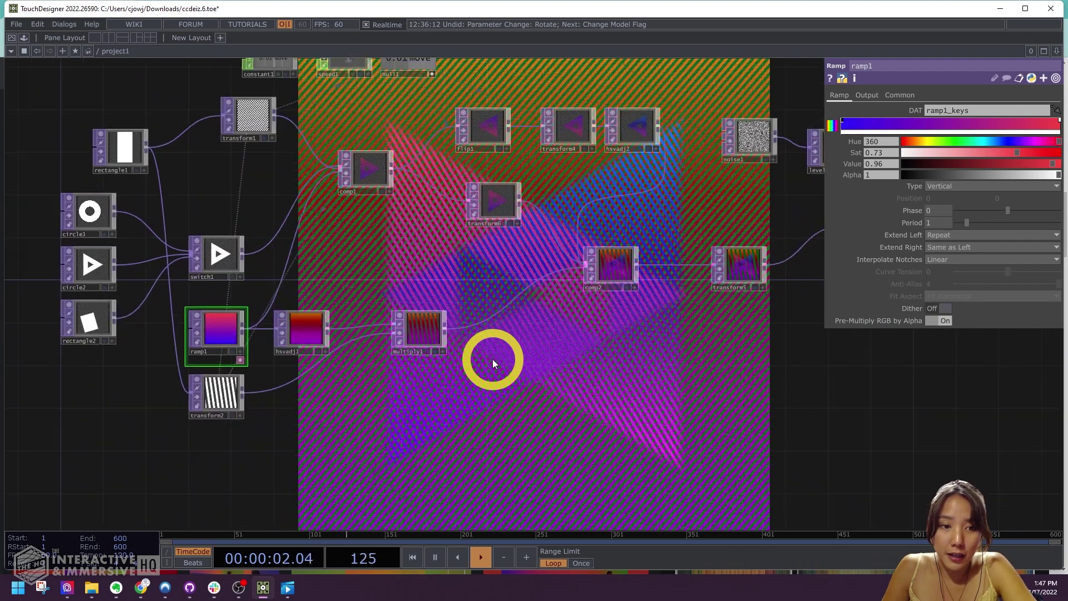
left_click_drag(464, 264, 658, 302)
scroll(495, 134, "up", 2)
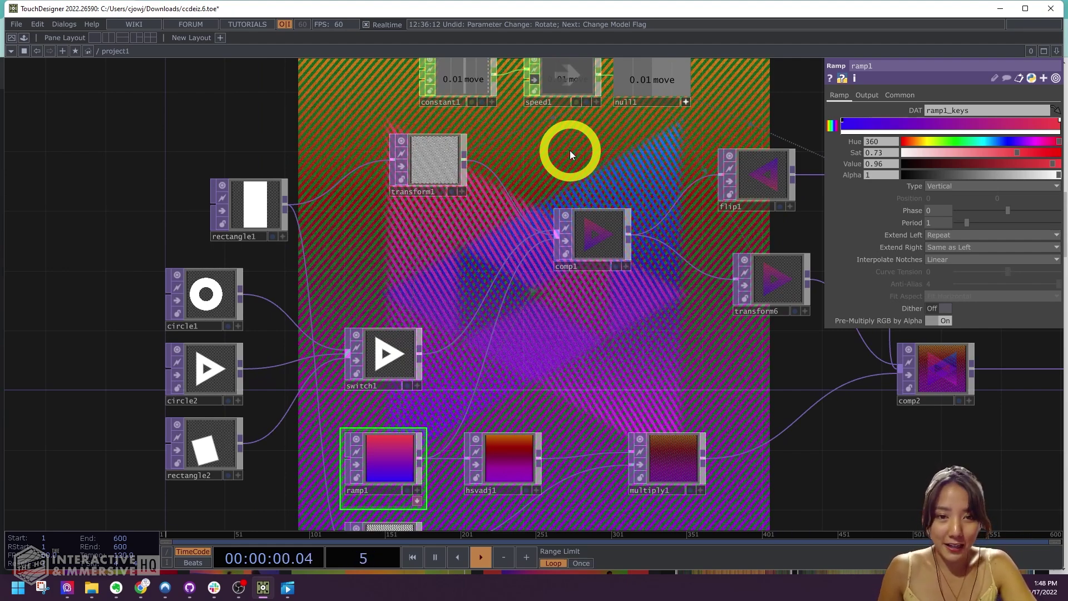
scroll(570, 150, "down", 1)
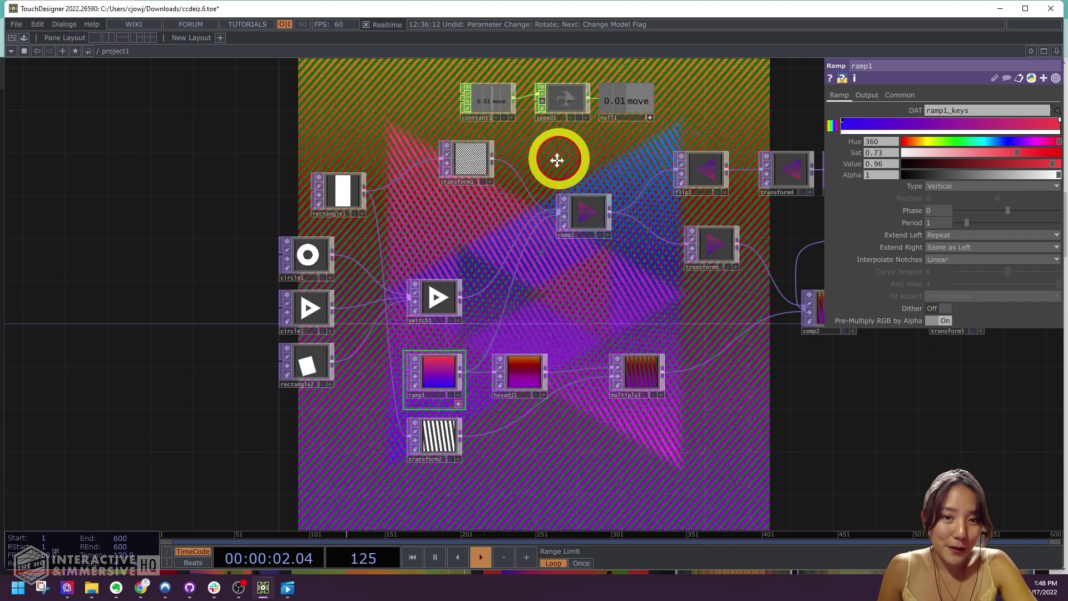
scroll(530, 119, "up", 3)
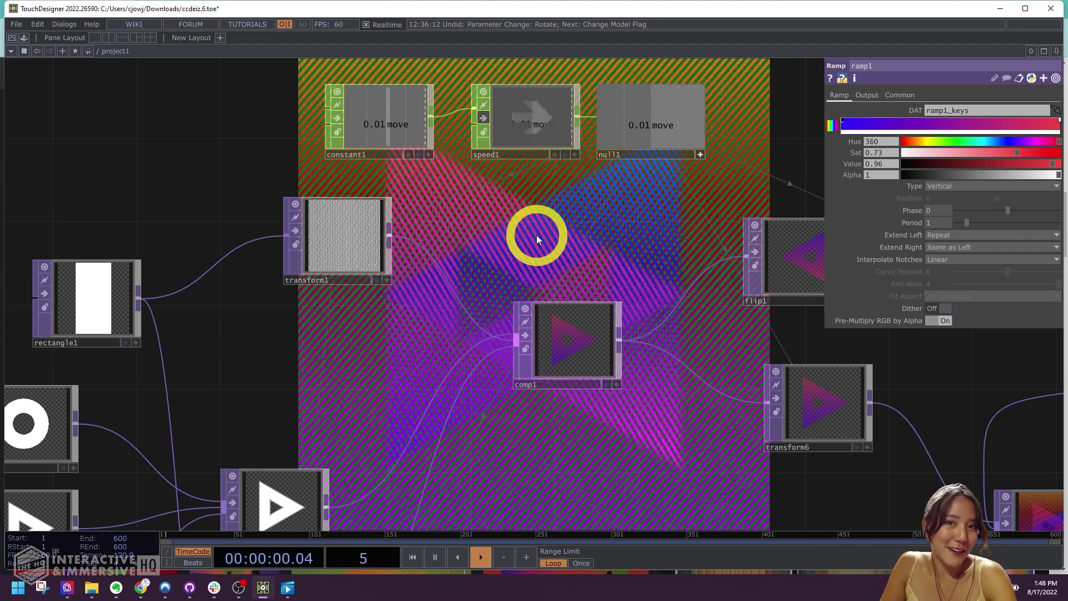
Turn off the bypass on the speed1 operator to animate the stripes.
left_click(528, 125)
left_click(492, 114)
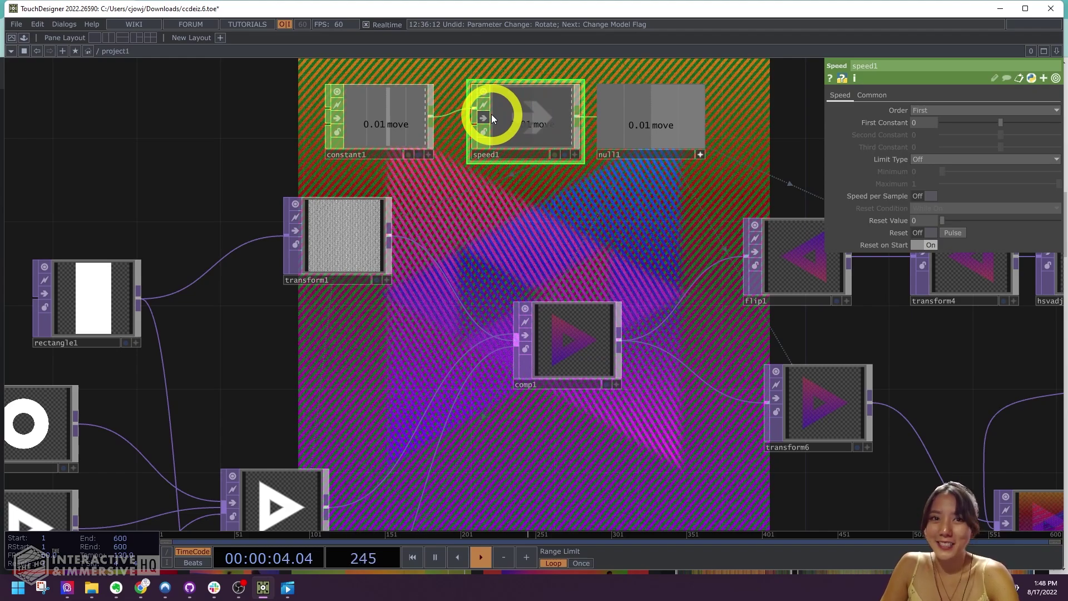
left_click_drag(535, 196, 465, 260)
scroll(541, 162, "down", 3)
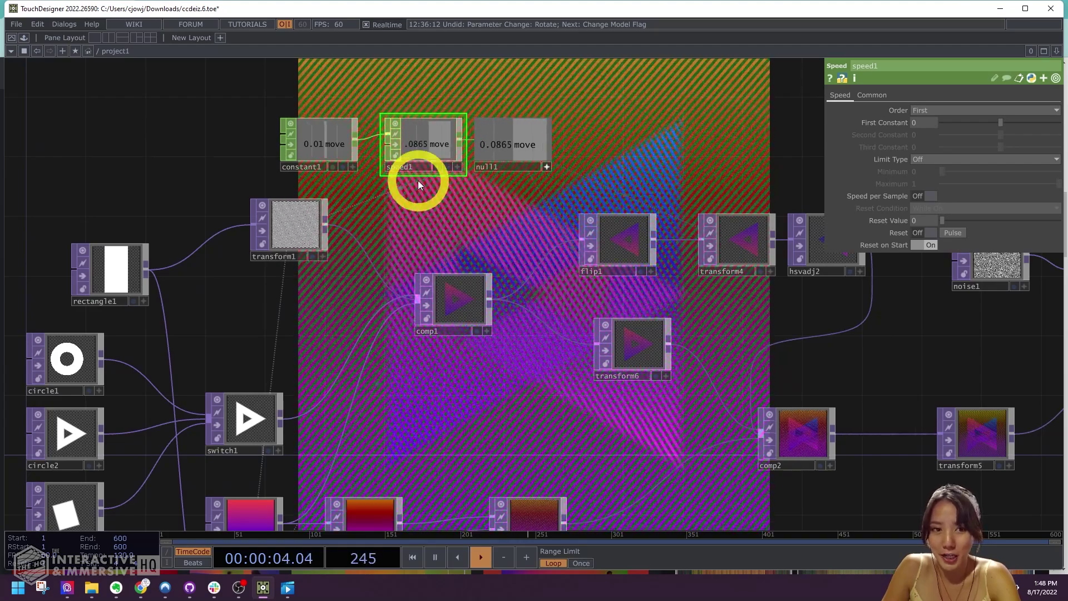
Set constant1's move value to 0.028 and bypass the speed1 operator.
left_click(333, 146)
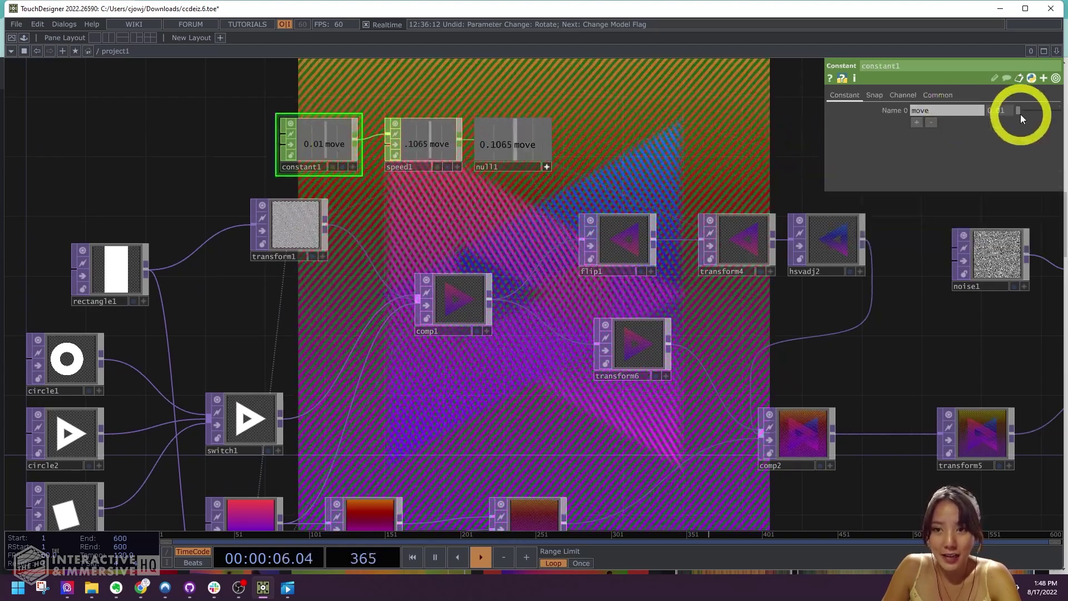
middle_click_drag(1006, 109, 38, 190)
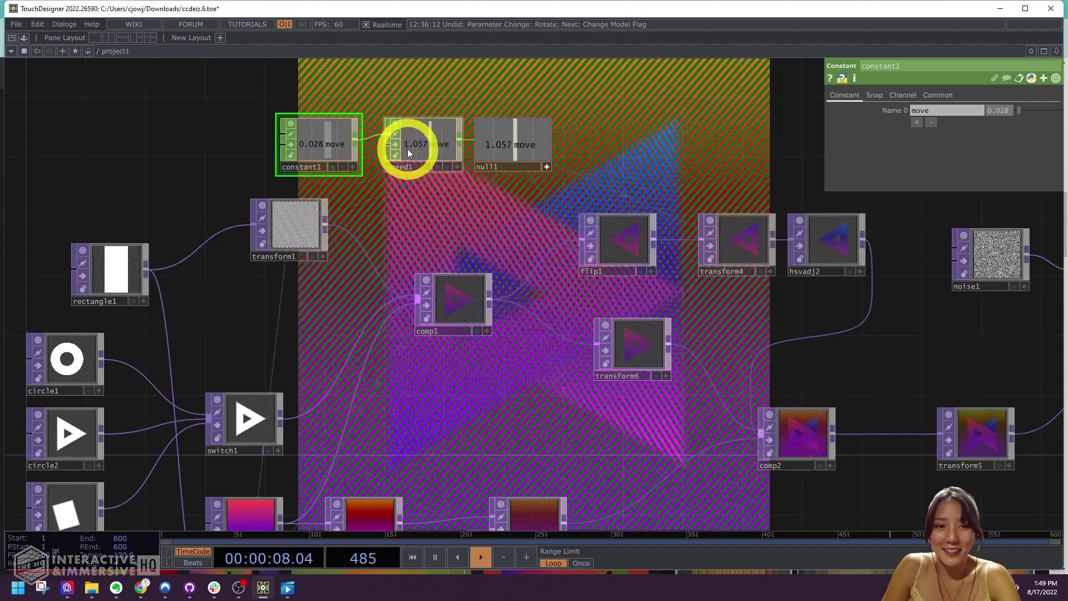
left_click(399, 144)
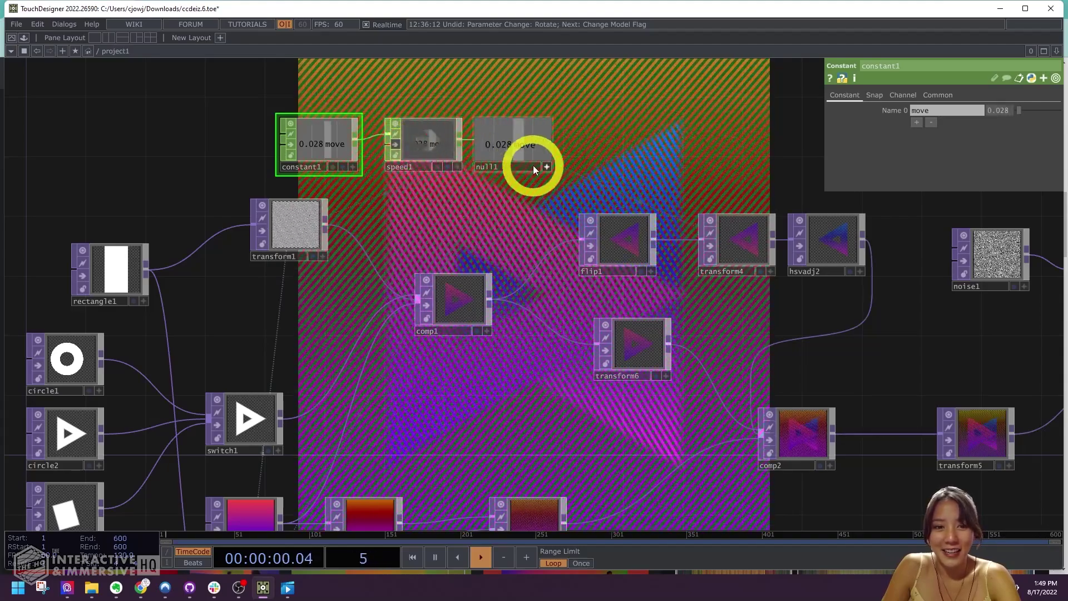
scroll(639, 152, "down", 5)
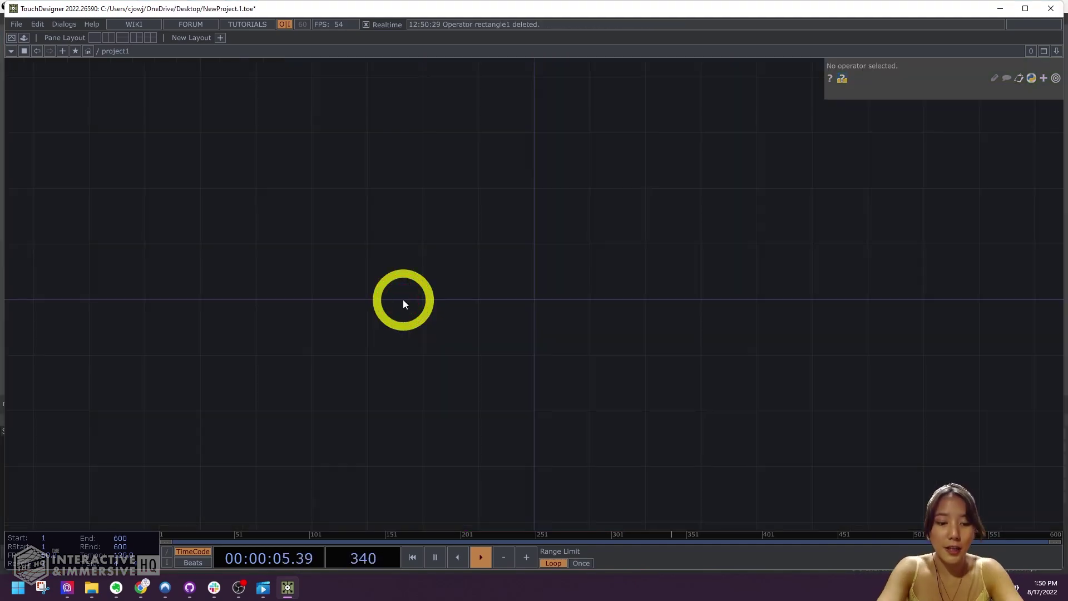
Add a Rectangle TOP to the empty network of the new project.
key("Tab")
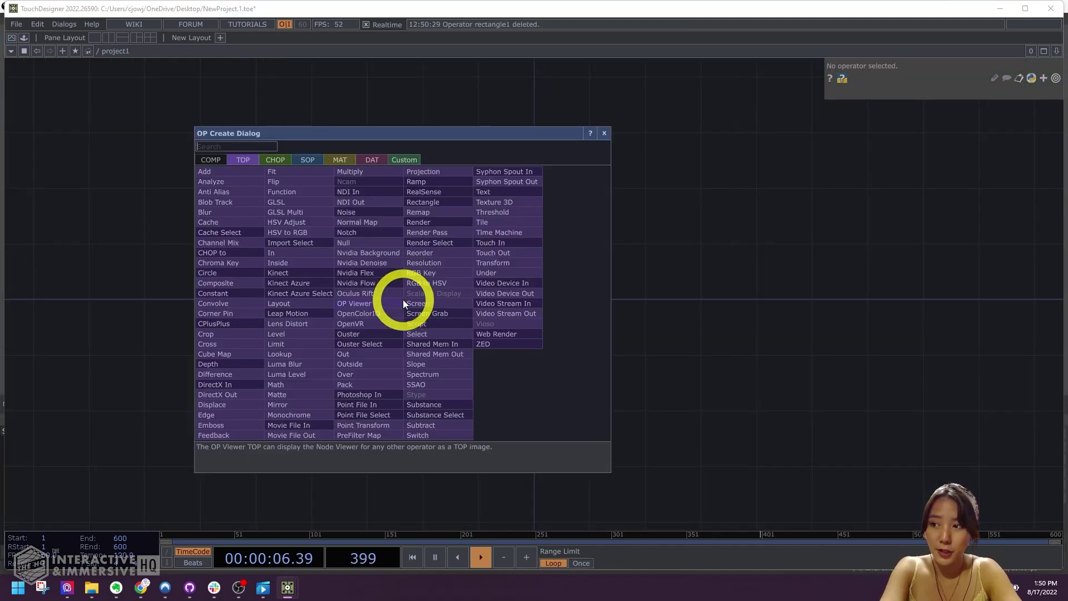
type("rect")
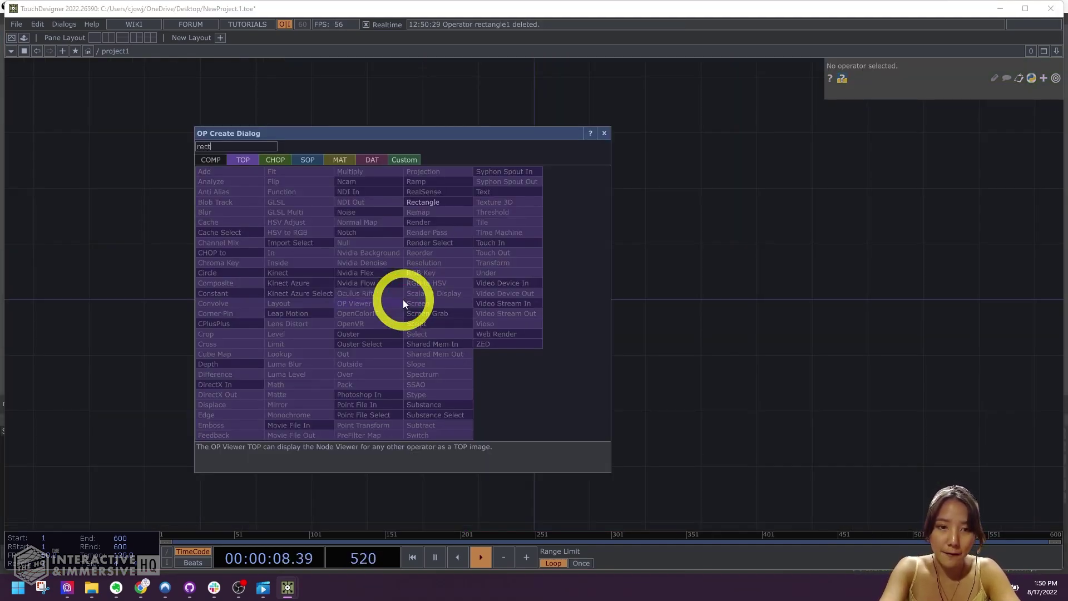
left_click(431, 199)
left_click(455, 217)
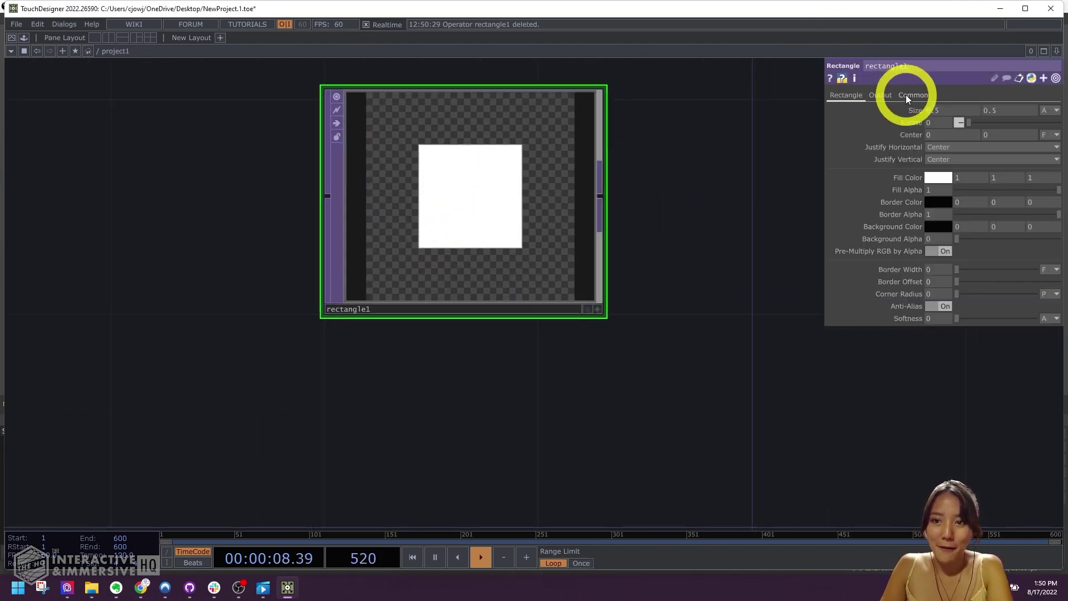
Set the resolution of rectangle1 to 1080 by 1080.
left_click(905, 96)
type("108")
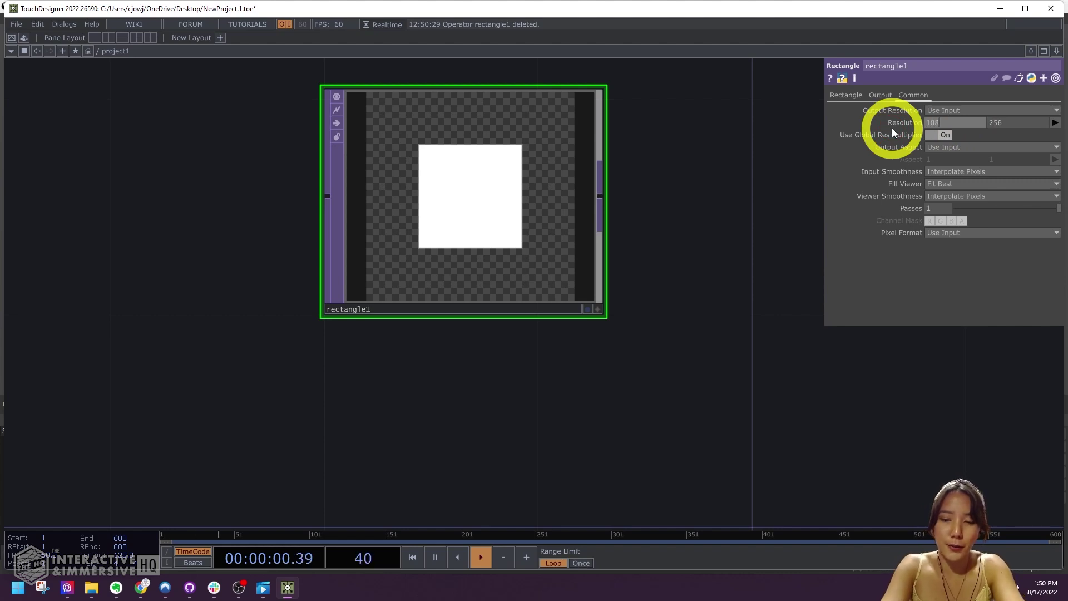
type("0")
left_click(1010, 122)
type("1080")
key("Return")
Set the size of rectangle1 to 0.5 by 1 so it spans the full height.
left_click(845, 95)
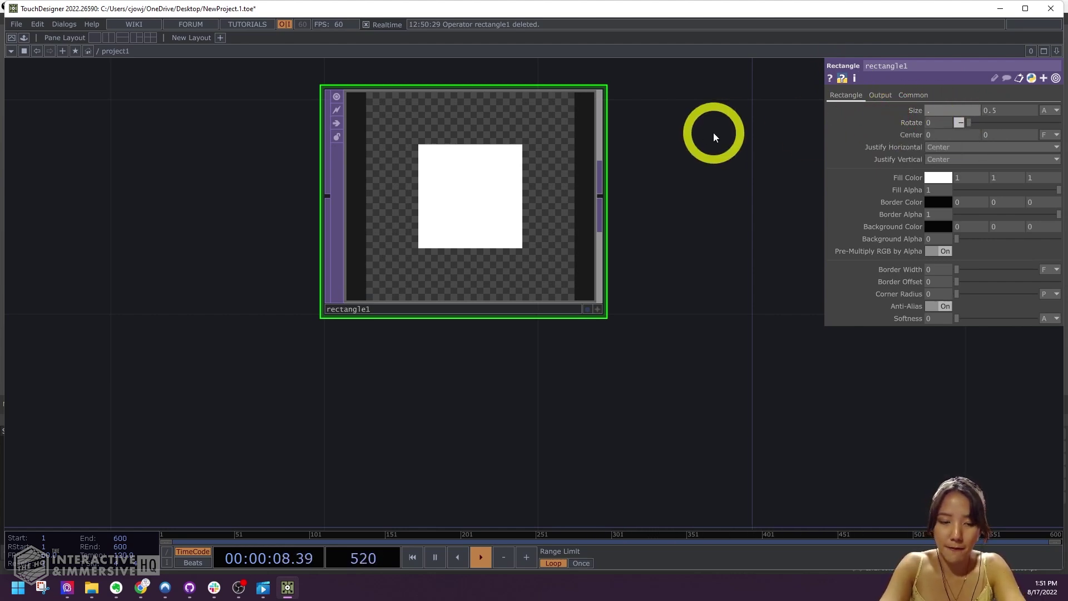
left_click(991, 111)
type("1")
left_click(705, 201)
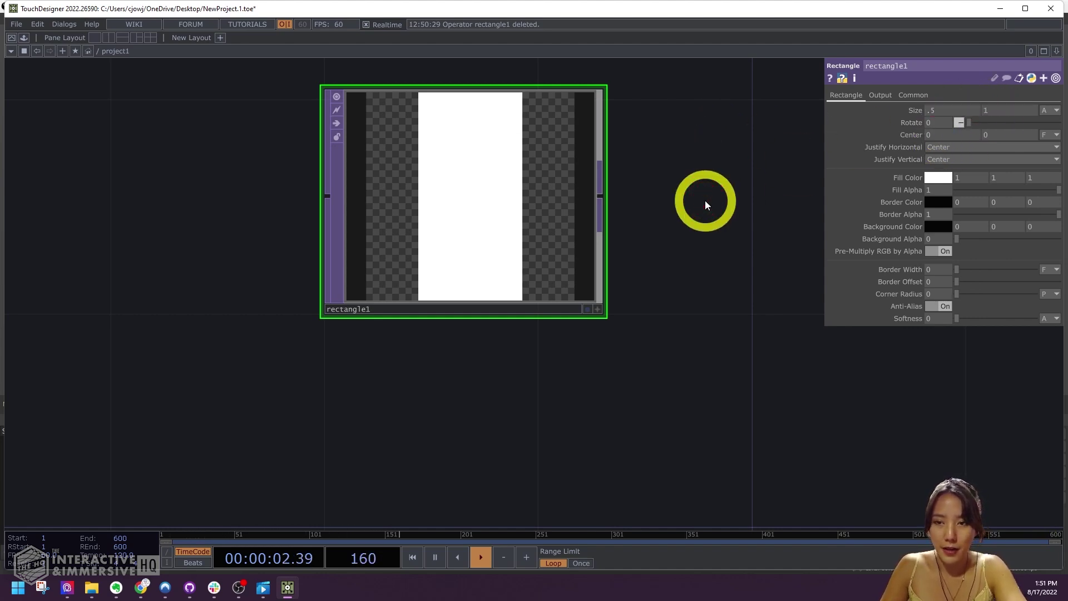
Add a Transform TOP connected to the output of rectangle1.
left_click_drag(705, 200, 601, 288)
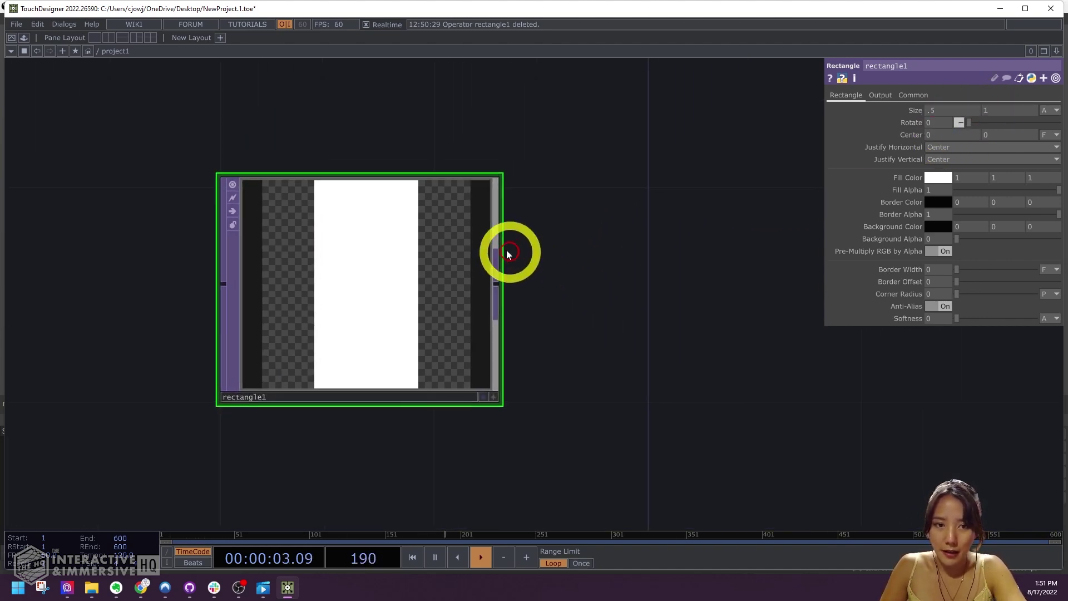
right_click(503, 289)
type("tran")
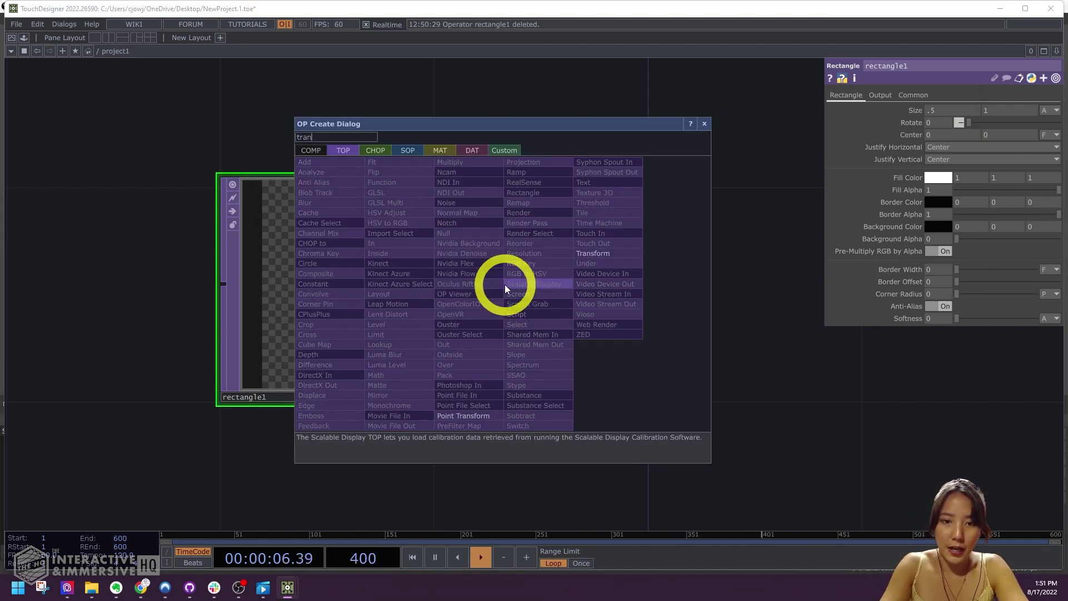
left_click(591, 254)
left_click(732, 286)
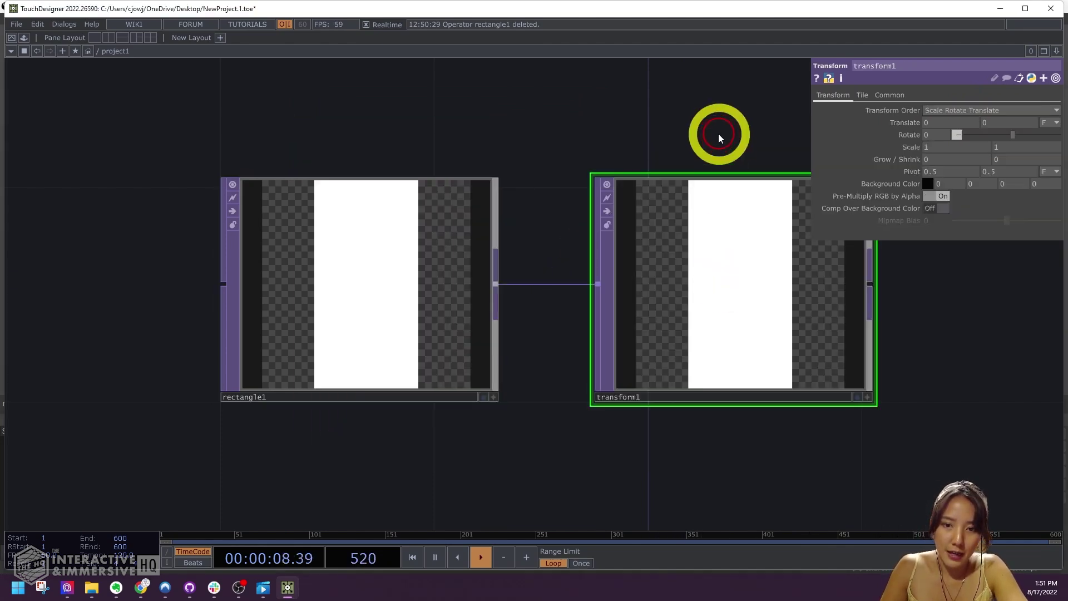
left_click_drag(717, 102, 660, 96)
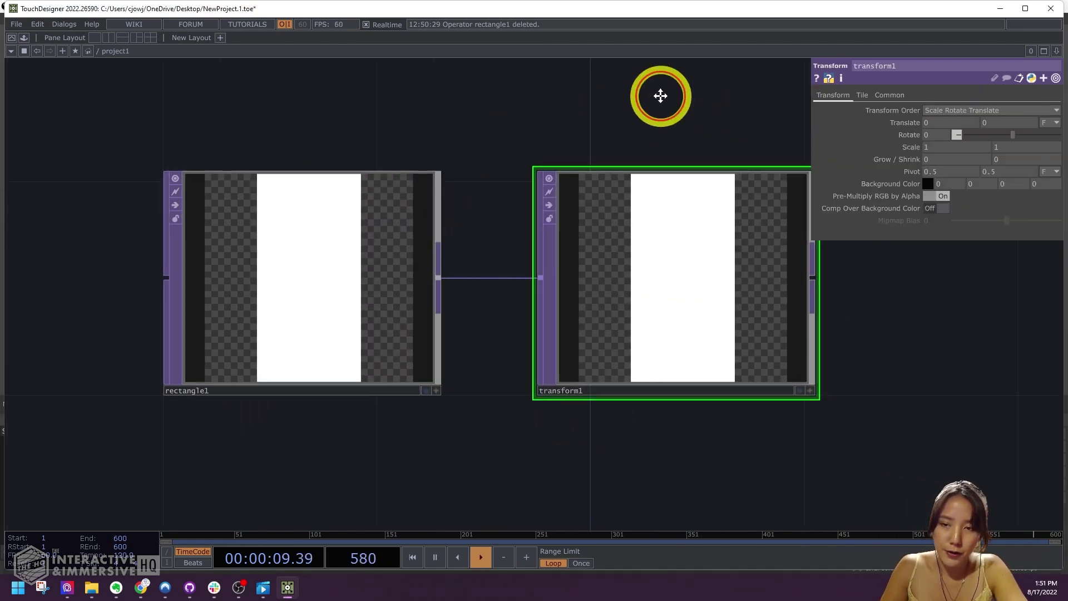
Set the Extend mode of transform1's tiling to Repeat.
left_click(868, 97)
left_click(950, 109)
left_click(940, 146)
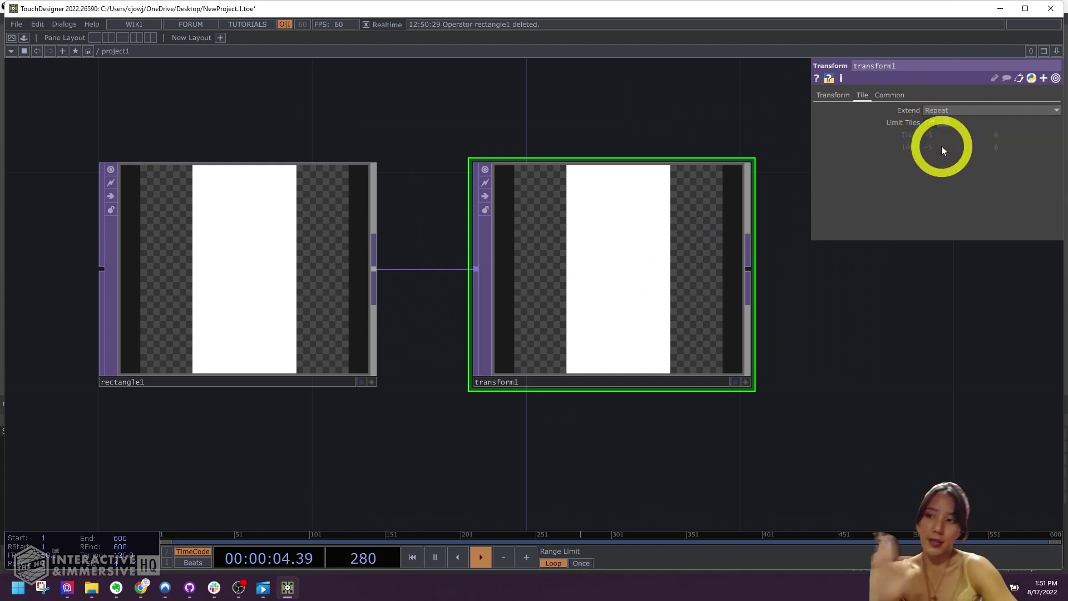
Set transform1's horizontal scale to .012 and its rotation to -220 to produce thin diagonal stripes.
left_click(833, 95)
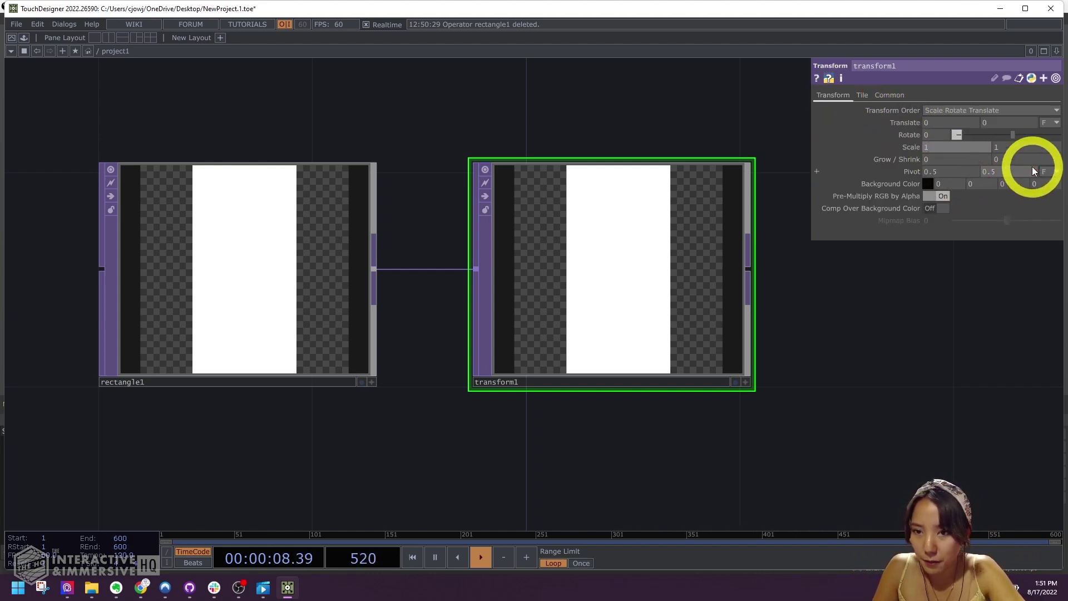
type(".")
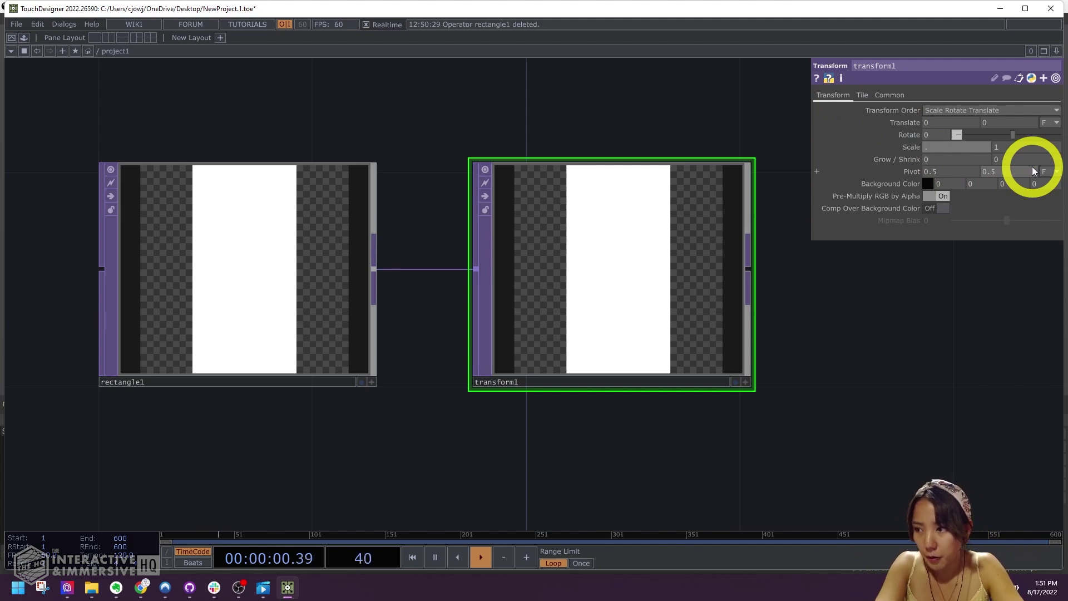
type("012")
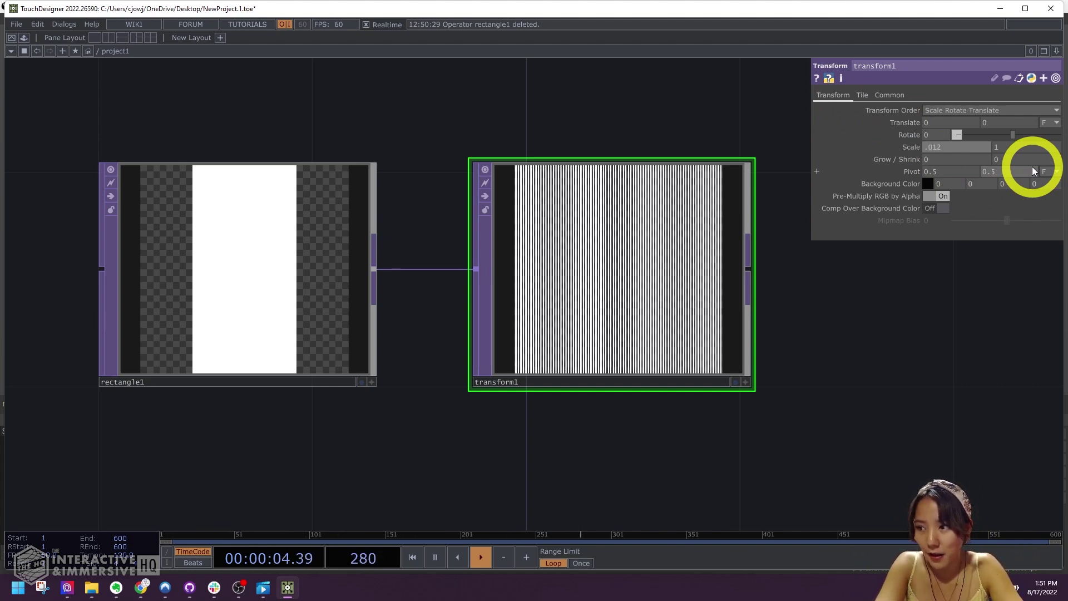
left_click(920, 135)
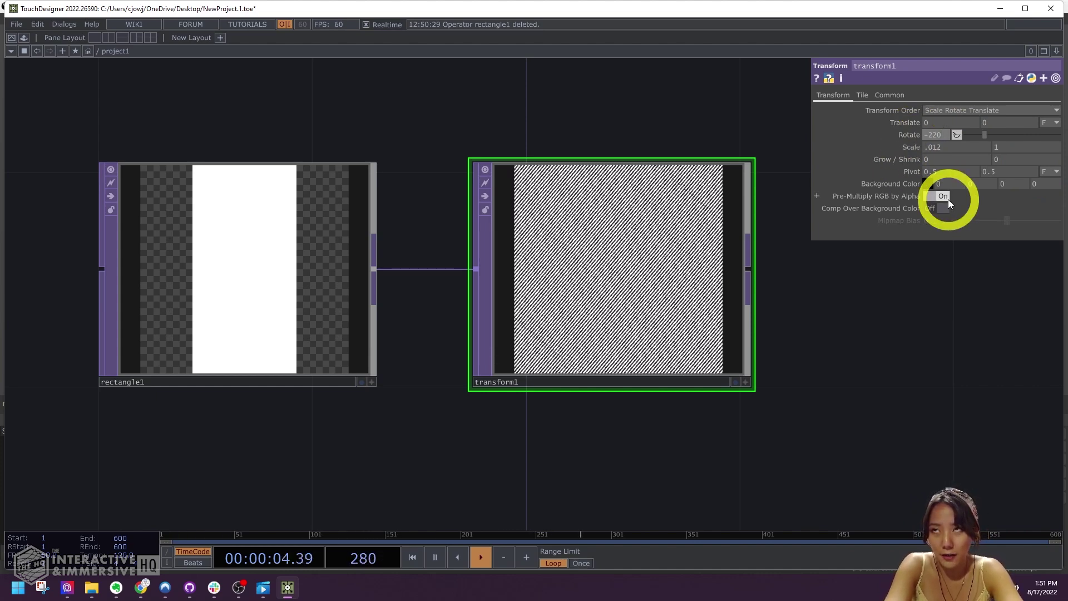
Move transform1 up and place a copy of it below, also fed by rectangle1.
scroll(805, 465, "down", 2)
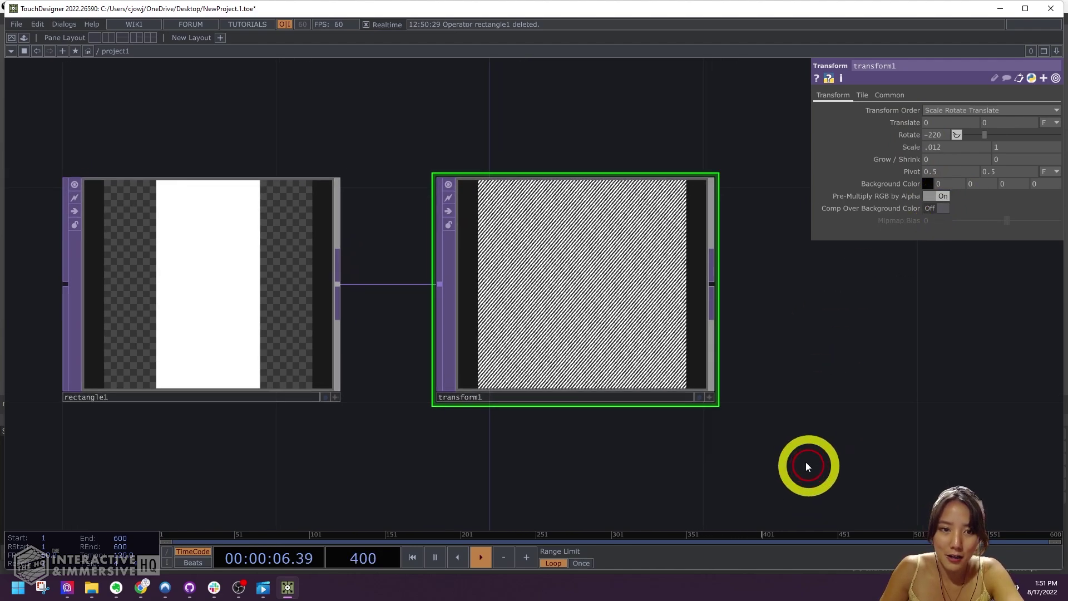
left_click_drag(689, 374, 682, 257)
key("ctrl+c")
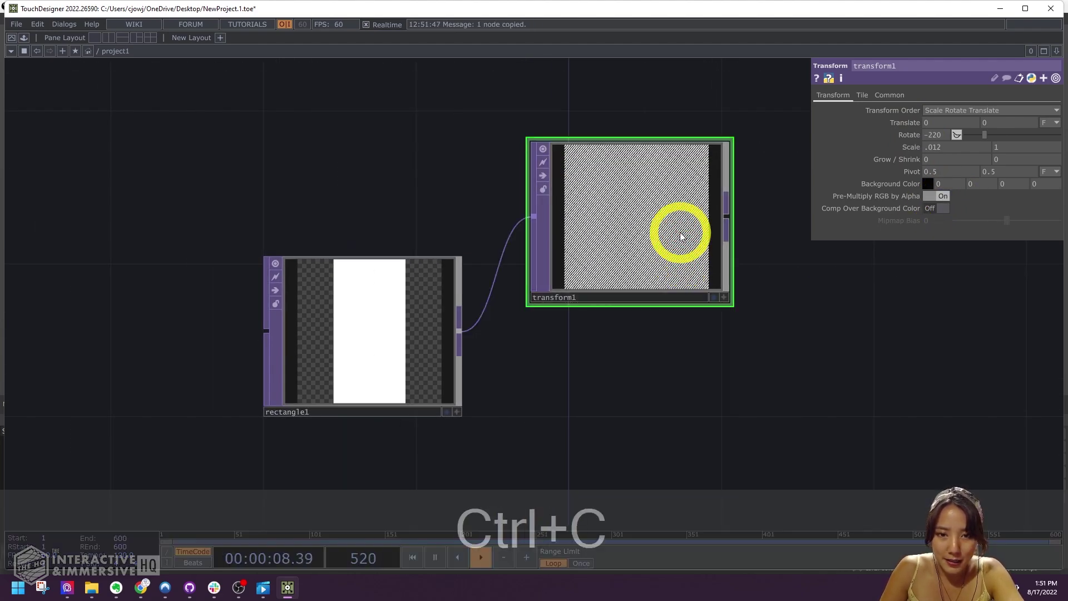
key("ctrl+v")
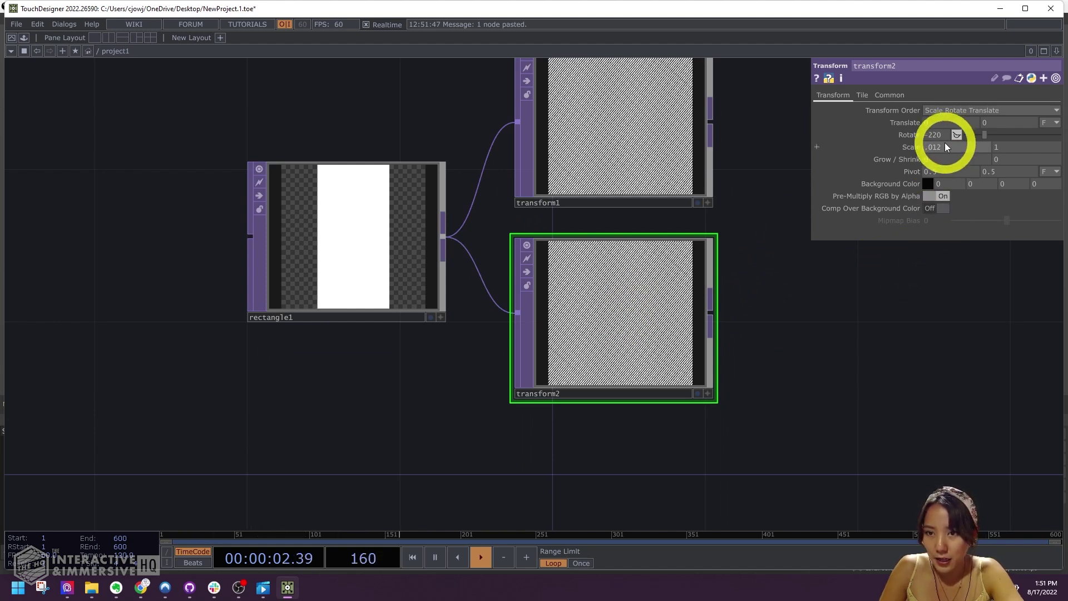
Set the rotation of transform2 to -330 so its stripes slant the opposite way.
left_click(898, 137)
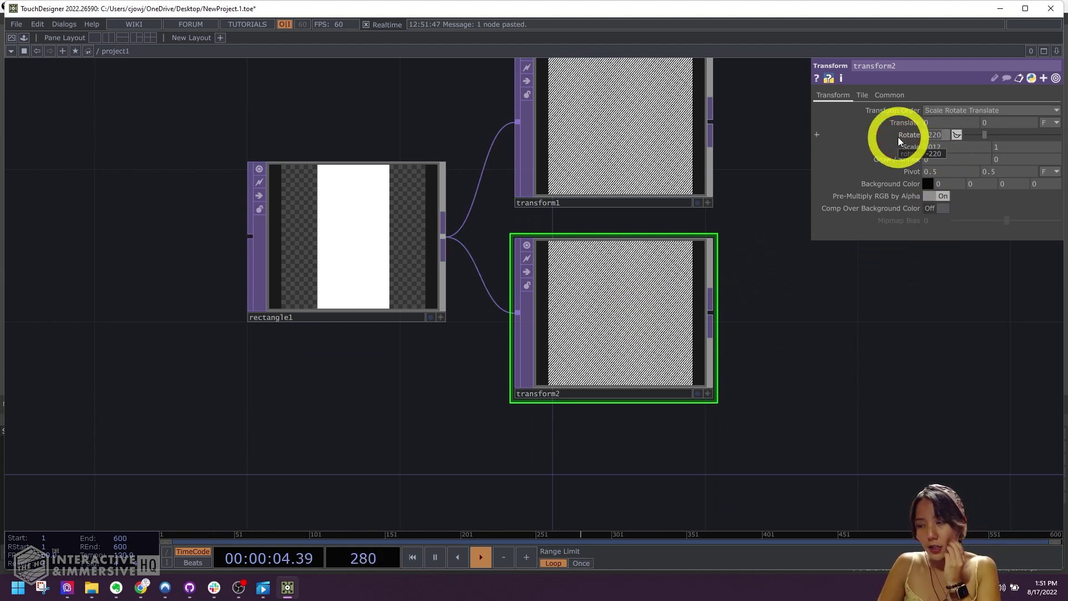
type("-330")
key("Return")
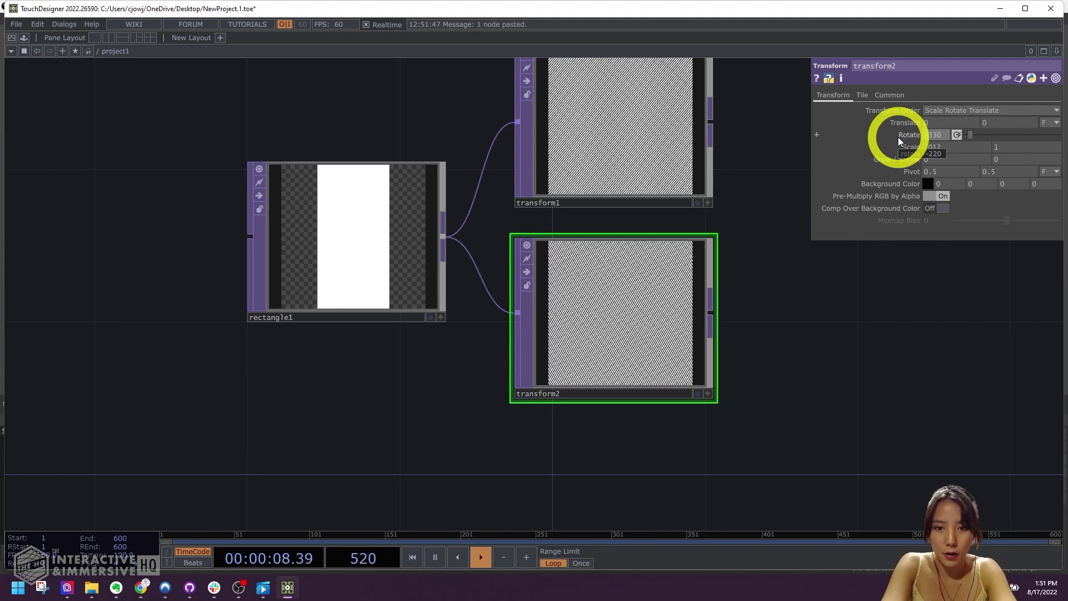
scroll(591, 238, "up", 6)
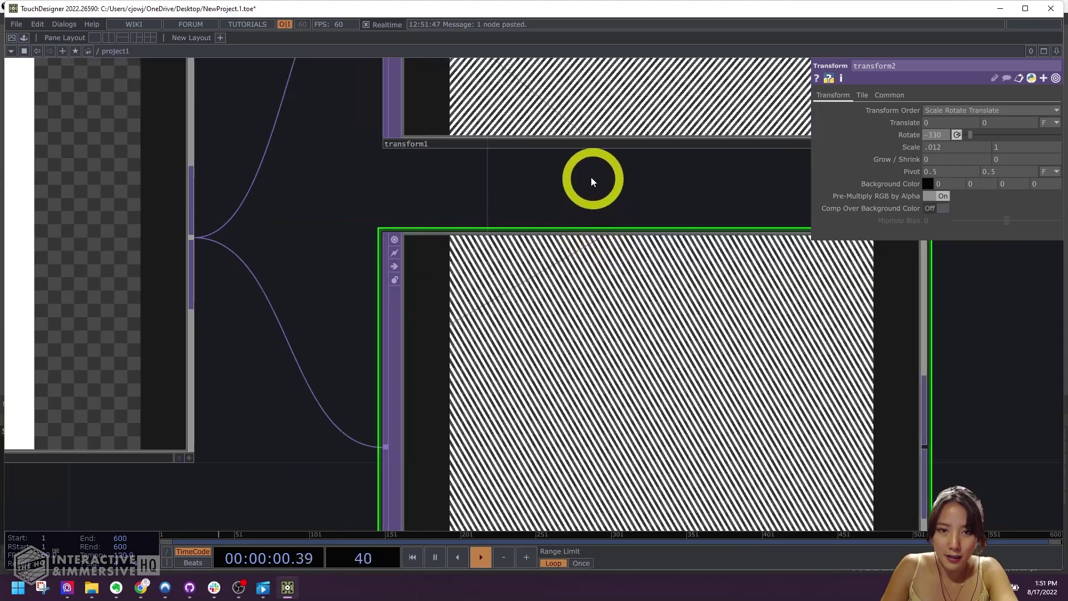
left_click_drag(591, 178, 586, 279)
scroll(586, 162, "up", 5)
scroll(586, 162, "down", 8)
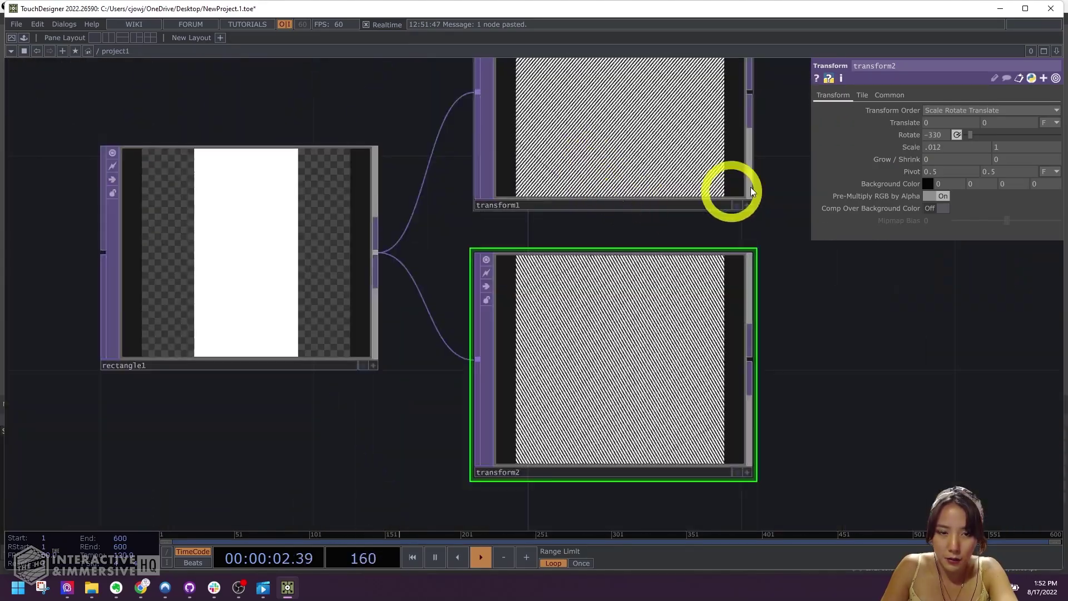
Add a Circle TOP in the empty network area below the rectangle and transform nodes.
scroll(710, 277, "down", 5)
left_click_drag(808, 289, 739, 186)
left_click_drag(724, 408, 760, 311)
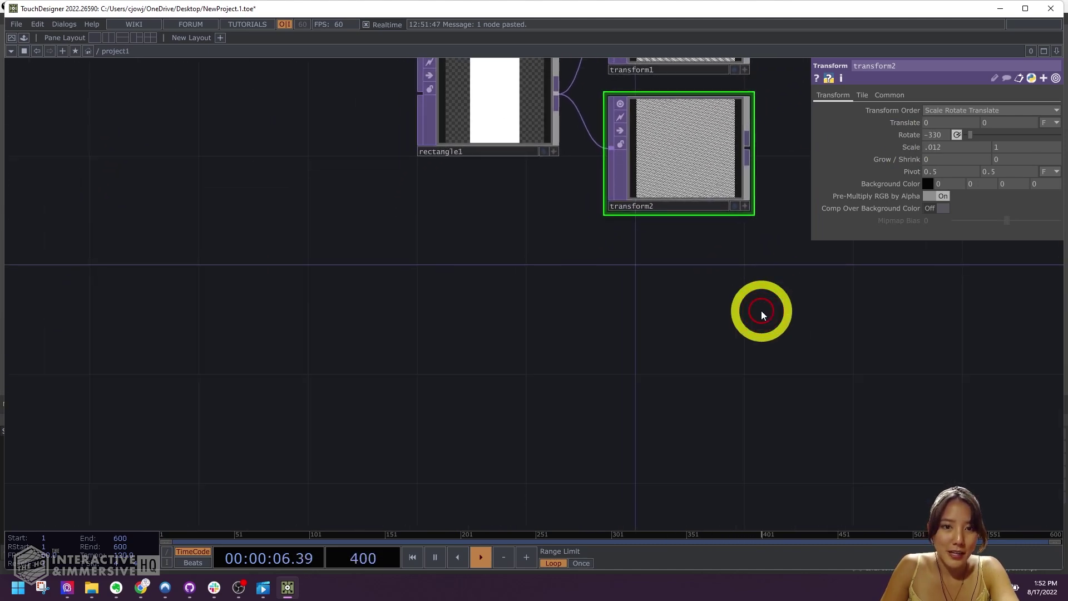
double_click(573, 351)
type("circ")
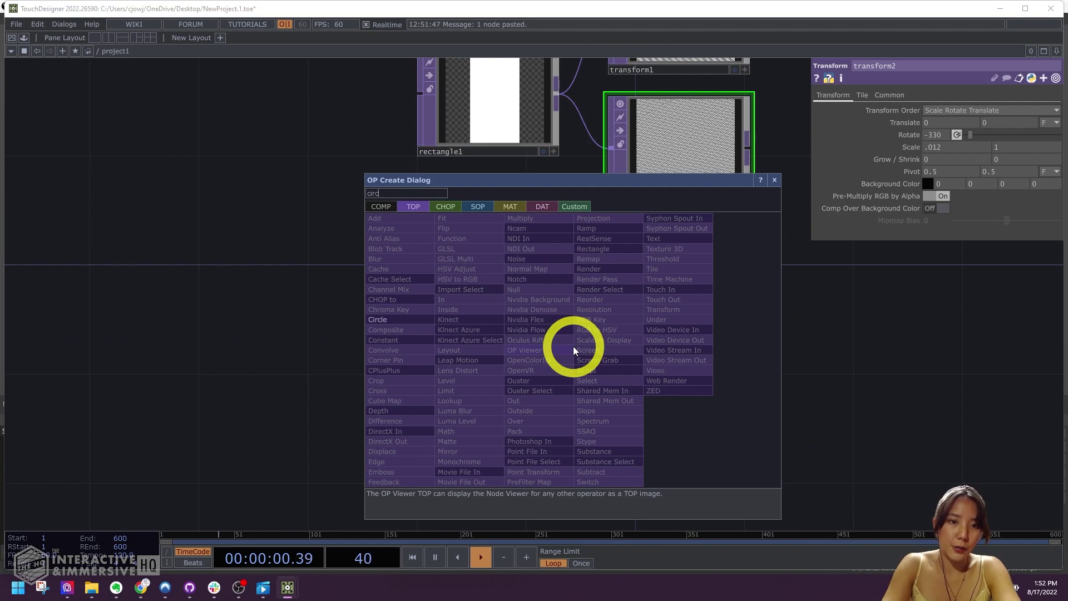
left_click(395, 320)
left_click(424, 356)
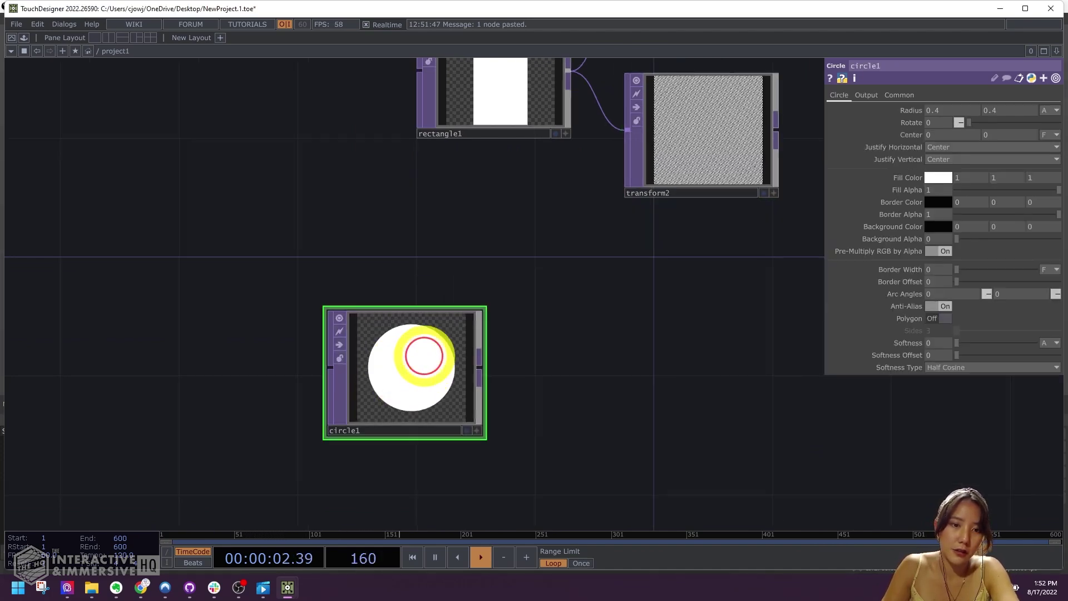
Set the resolution of circle1 to 1080 by 1080.
scroll(423, 356, "up", 3)
left_click(899, 95)
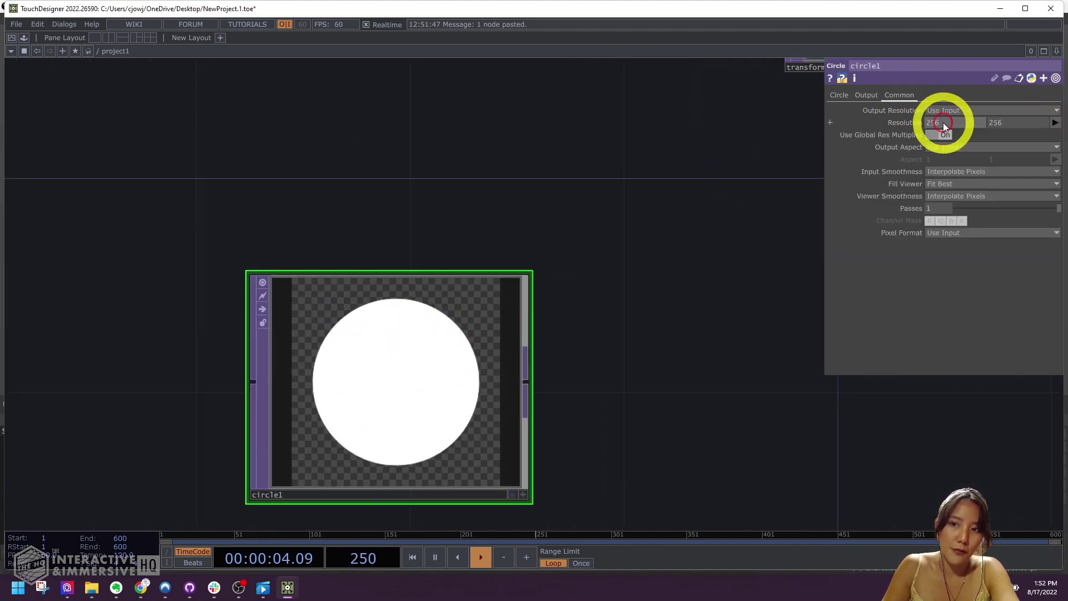
left_click(902, 121)
type("1080")
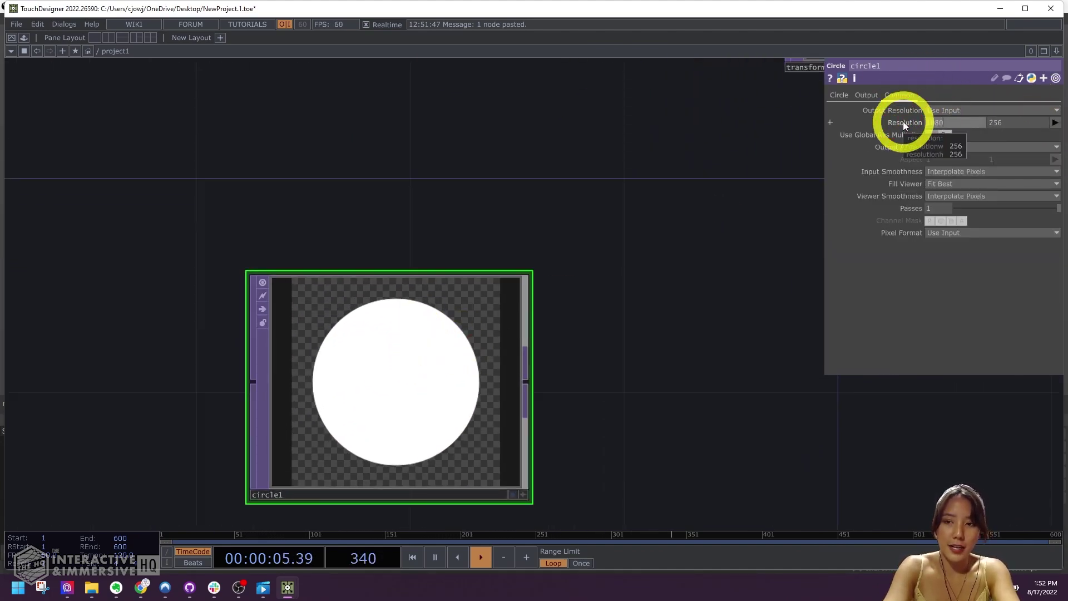
left_click(1026, 121)
type("1080")
key("Return")
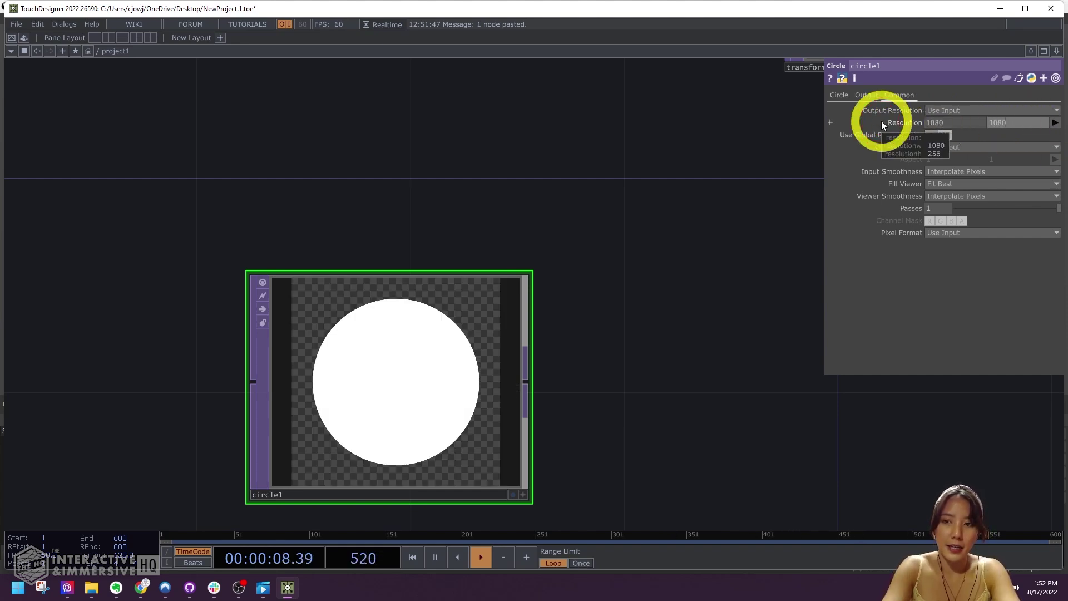
Try a fill alpha of 0 on circle1 and return it to 1.
left_click(837, 96)
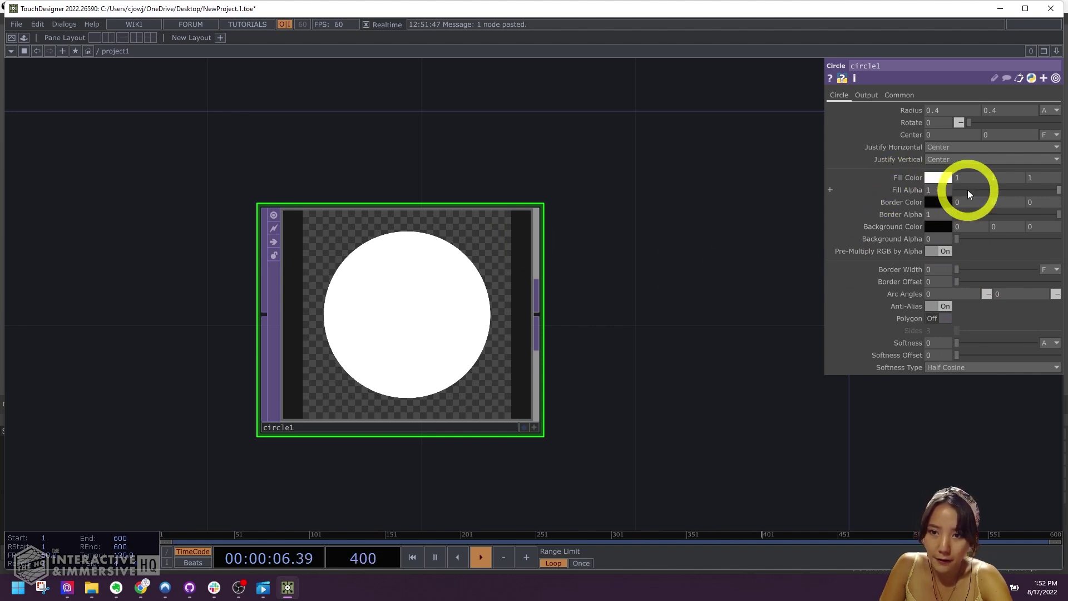
left_click_drag(968, 193, 918, 188)
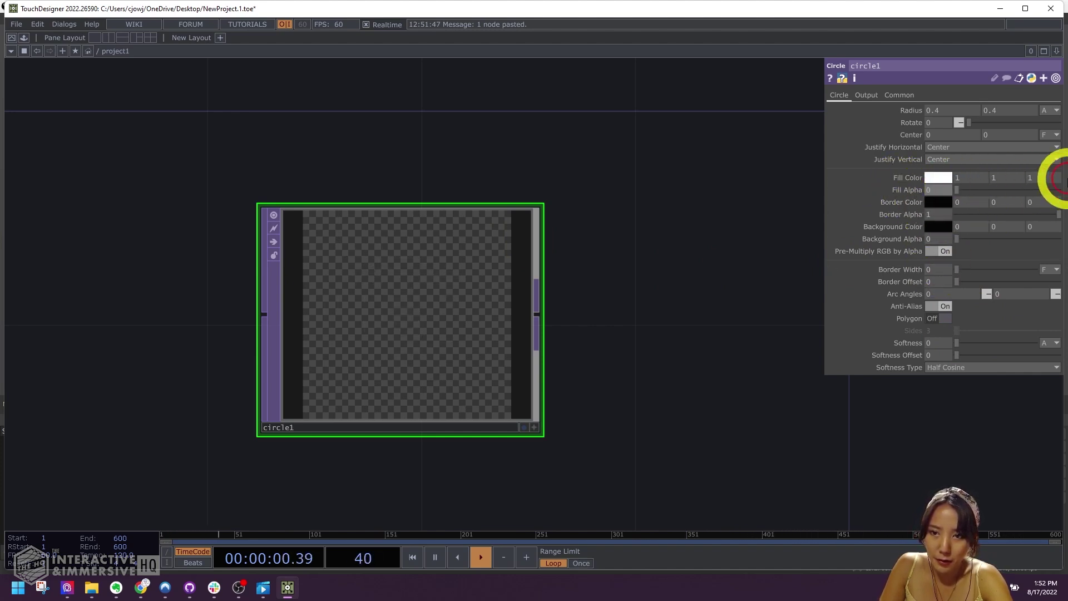
left_click_drag(992, 191, 1060, 189)
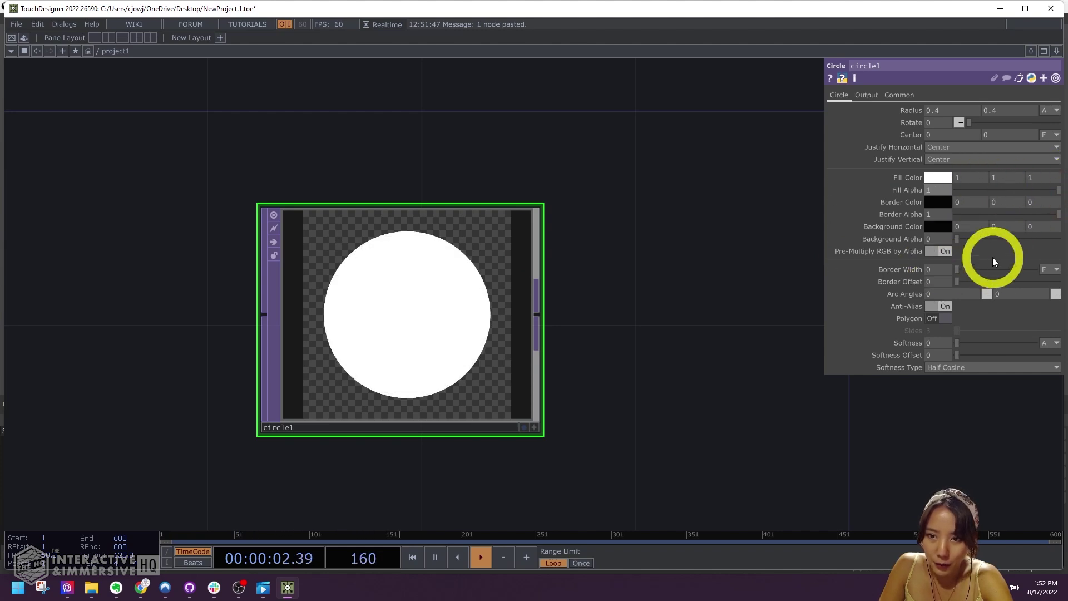
Set circle1's border width to 0.2 and its background color to white.
left_click(938, 273)
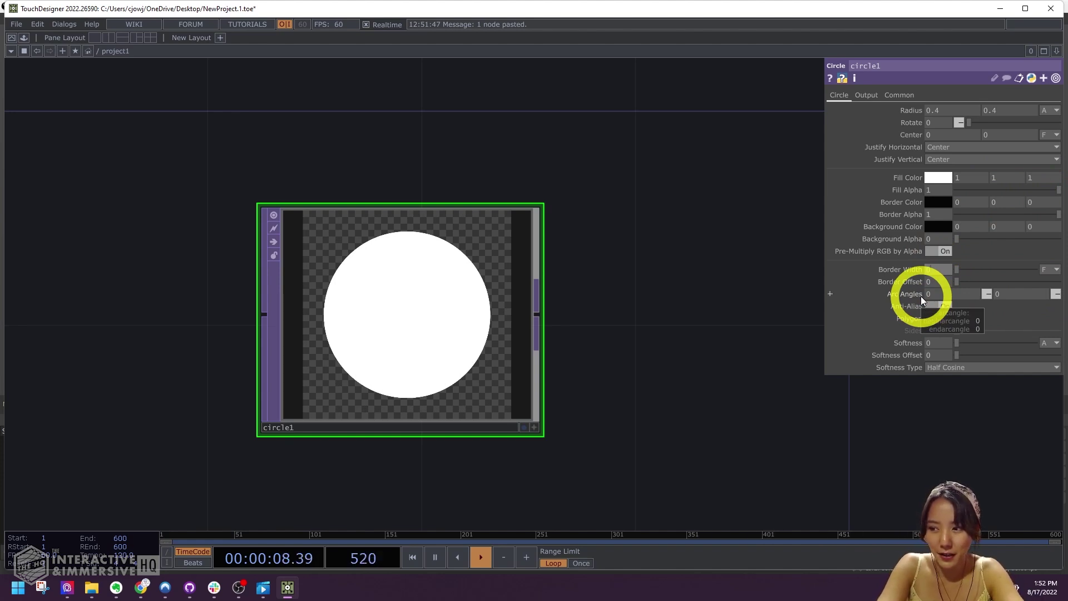
key("ctrl+z")
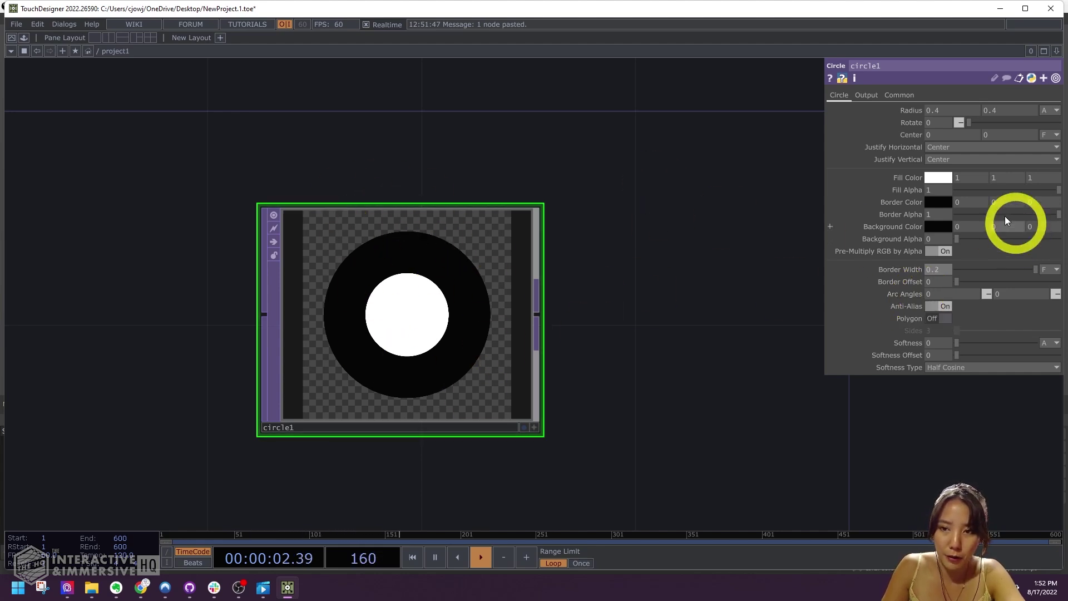
left_click(932, 227)
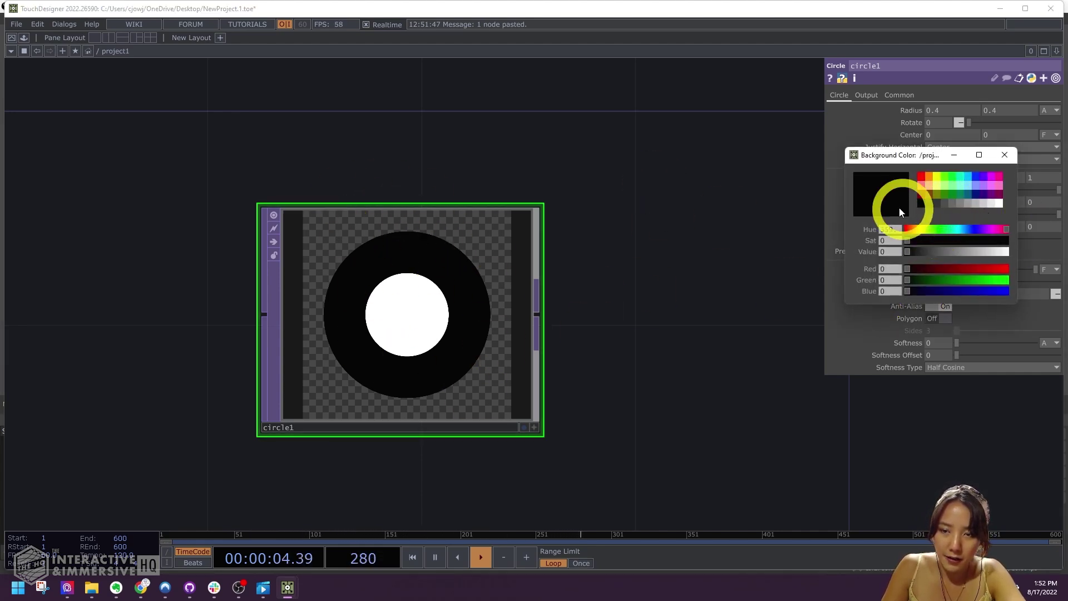
left_click(999, 205)
left_click(1005, 155)
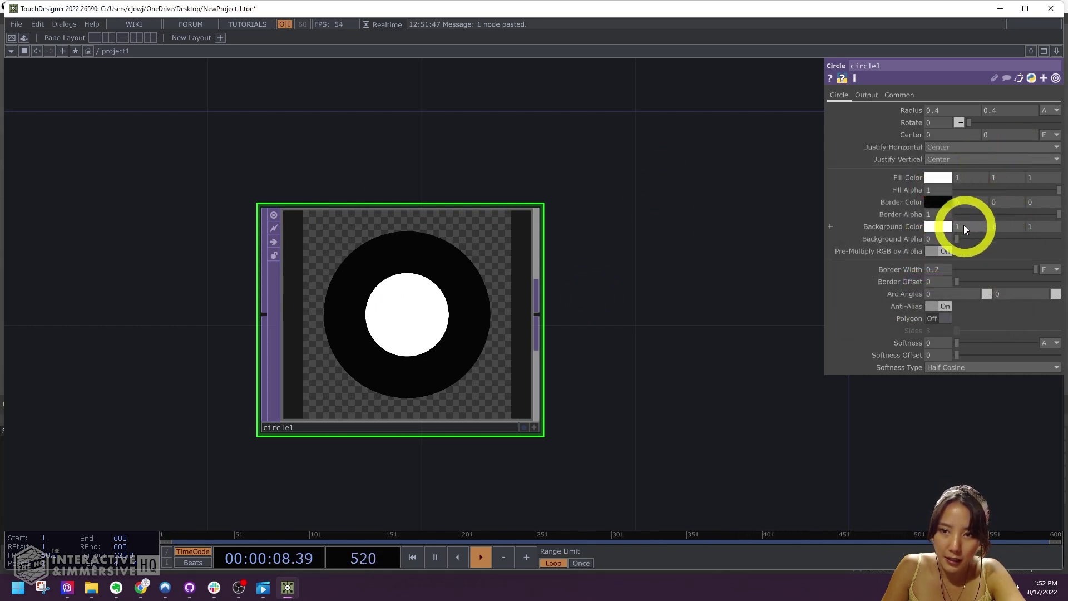
Make circle1's border color white and set its fill alpha to 0, leaving a hollow ring.
left_click(936, 201)
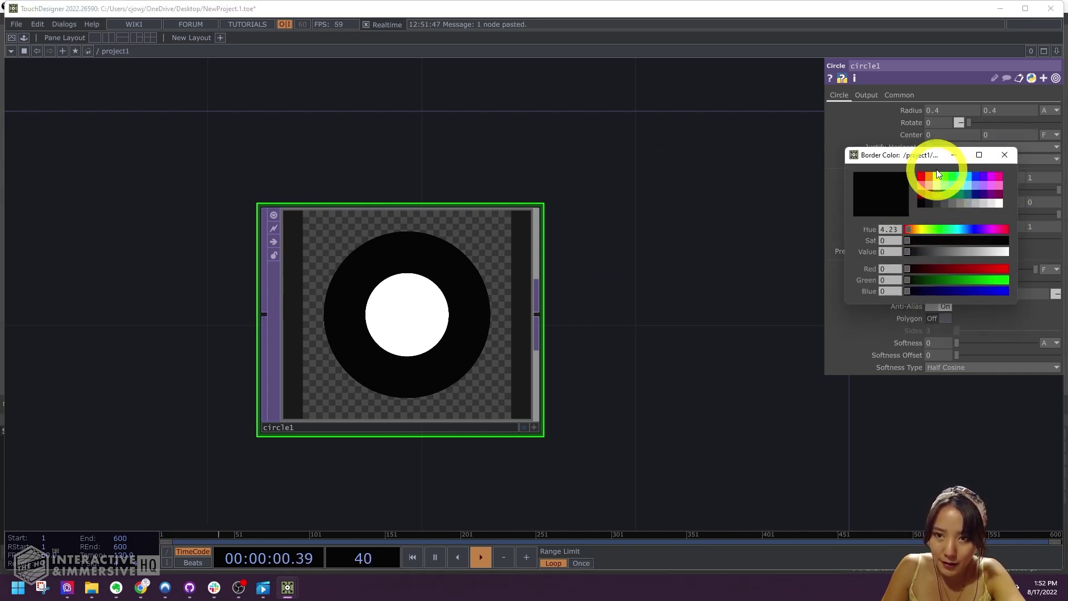
left_click_drag(927, 159, 913, 312)
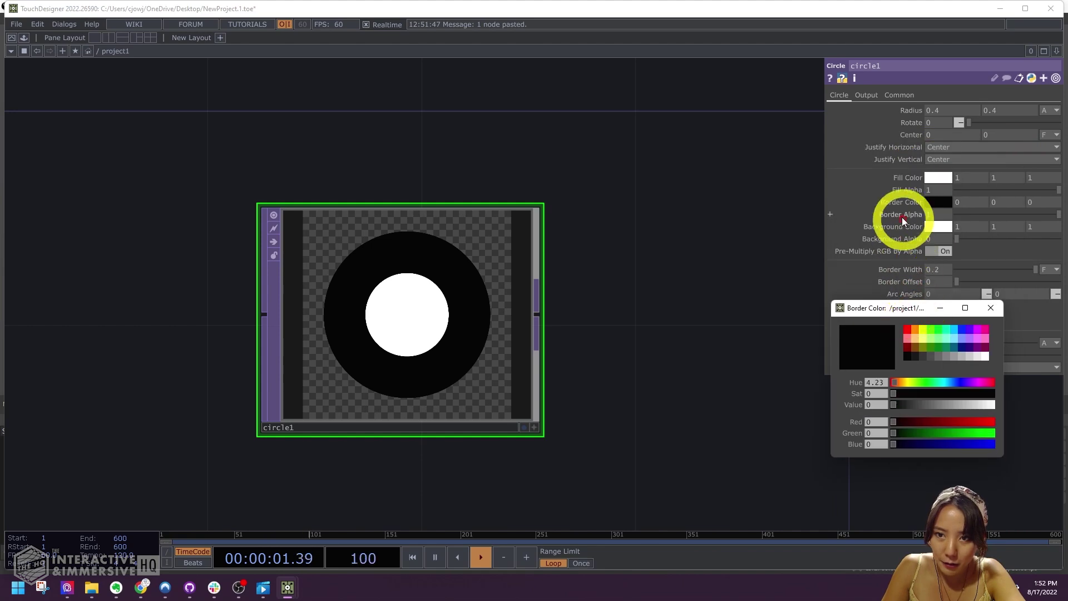
left_click(984, 355)
left_click(991, 308)
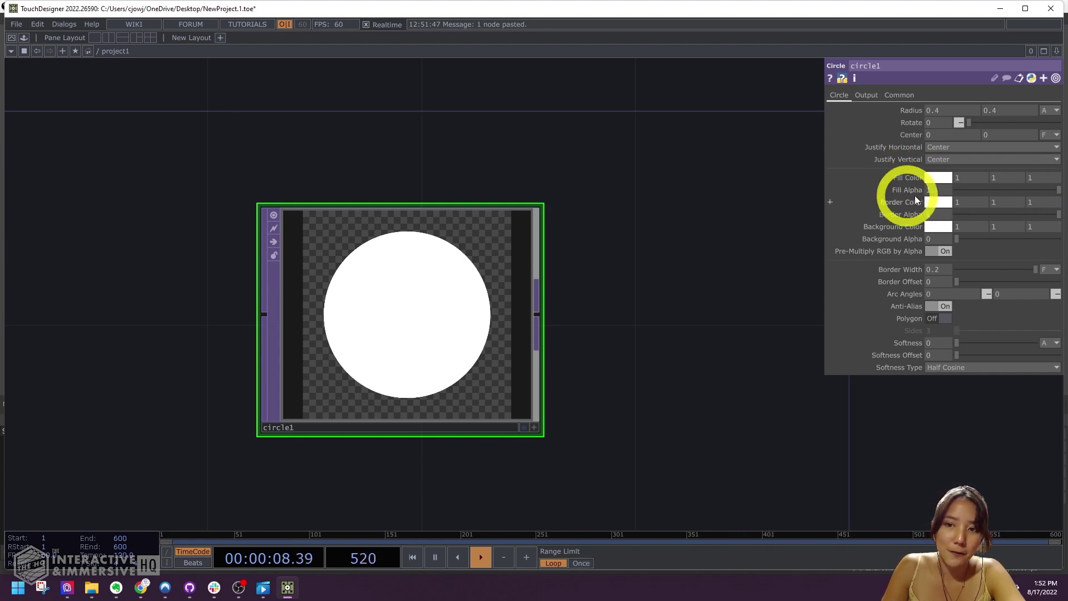
left_click_drag(976, 191, 929, 193)
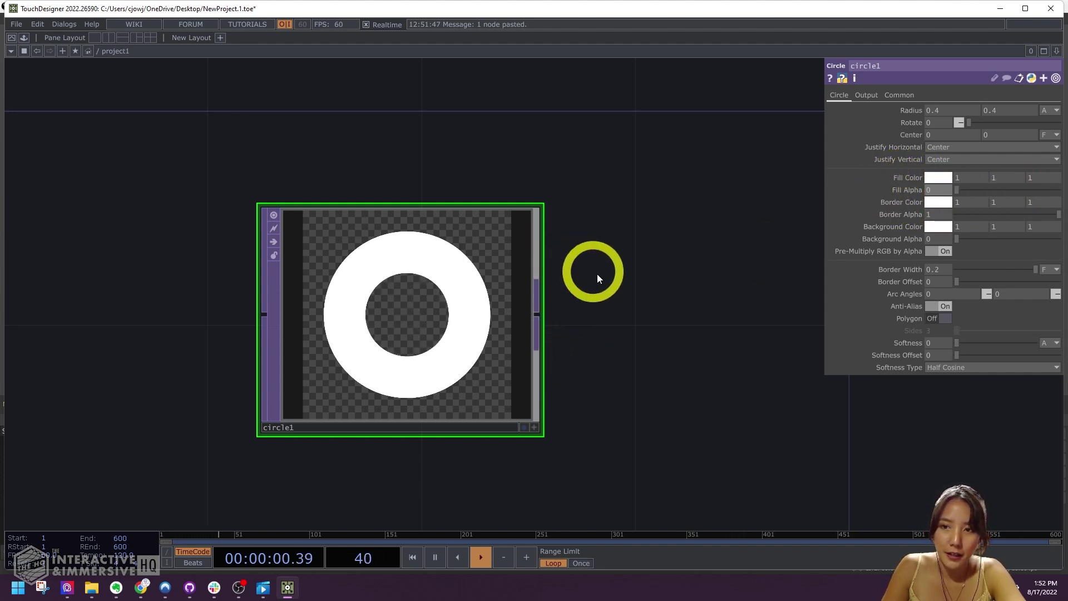
Offset circle1's center horizontally to -.1 and set both of its radius values to 0.35.
left_click_drag(607, 258, 665, 183)
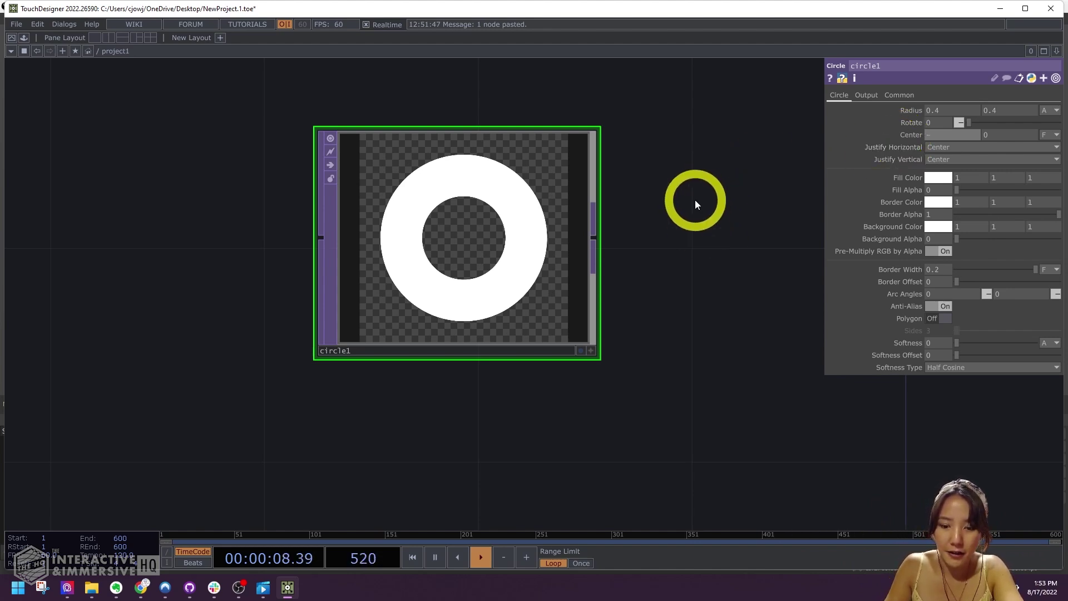
type("1")
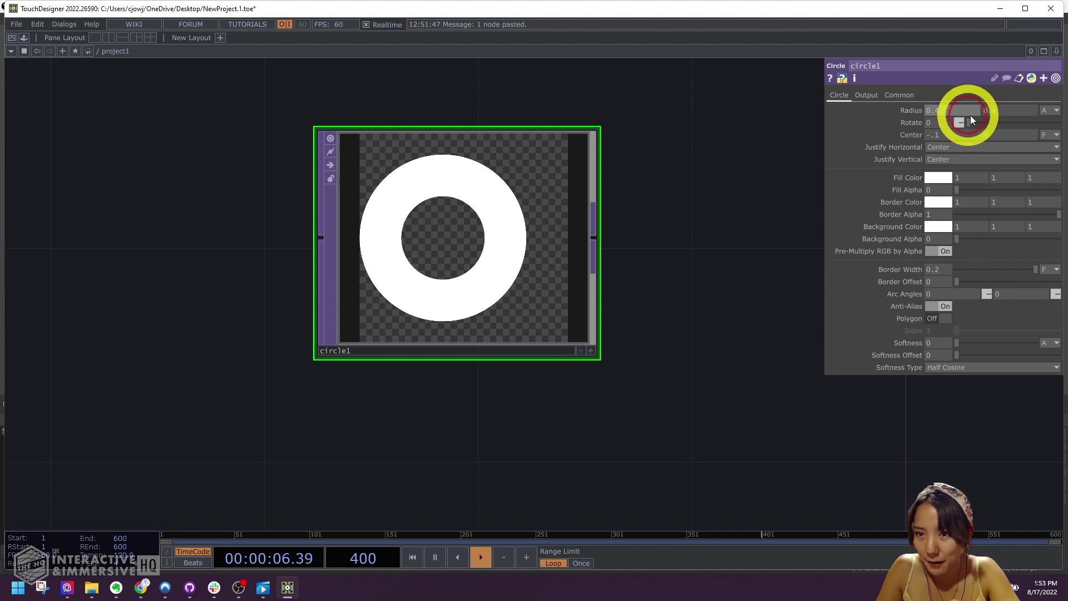
type("35")
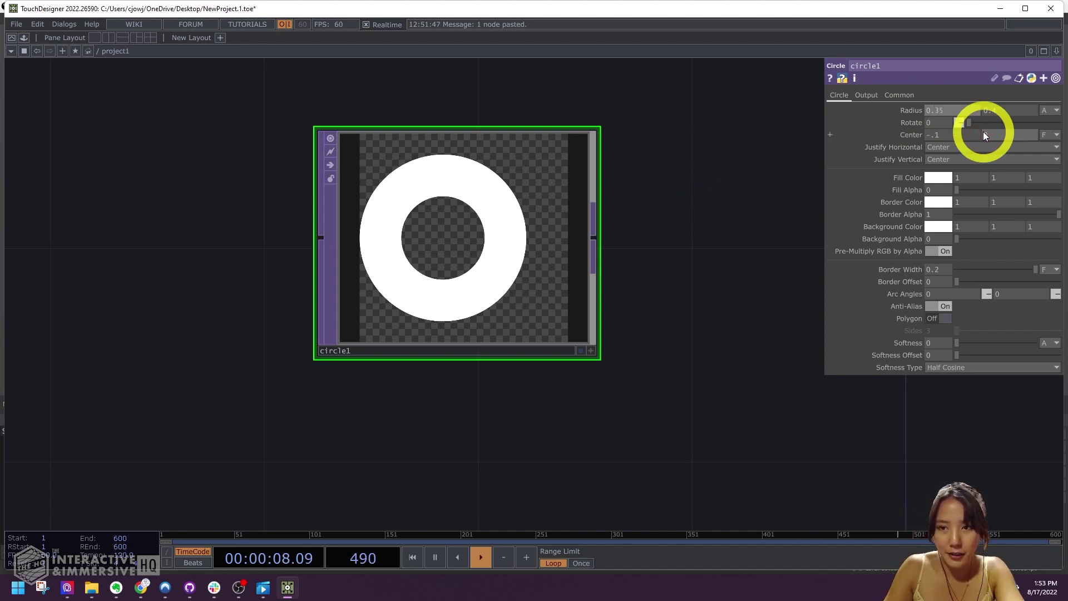
left_click(1006, 110)
type("0.35")
key("Return")
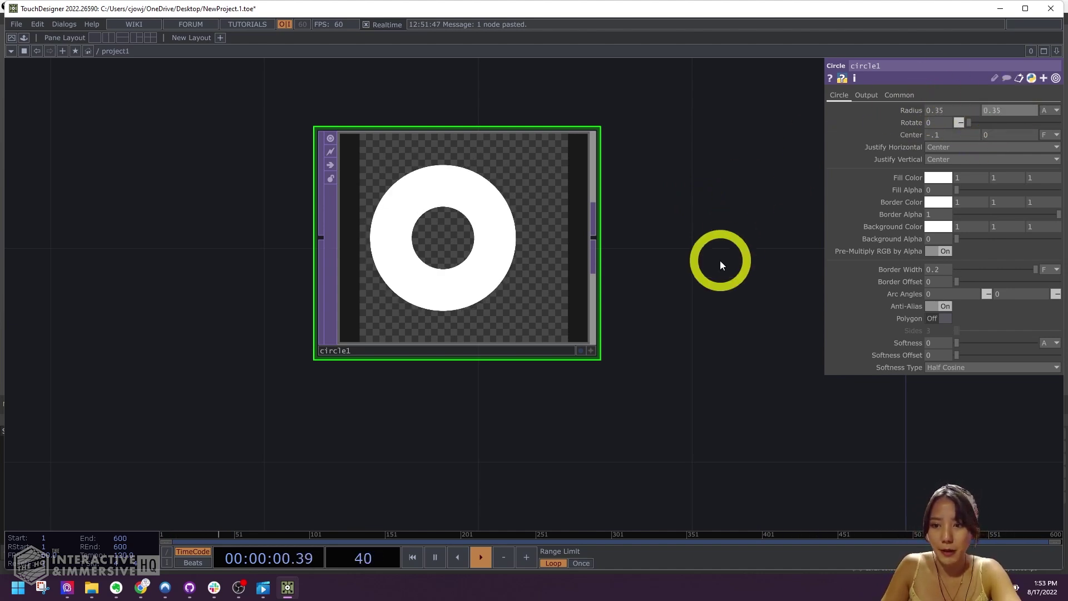
Duplicate circle1 and place the copy directly below it.
left_click(733, 267)
left_click_drag(733, 266, 538, 202)
key("ctrl+c")
key("ctrl+v")
left_click_drag(650, 221, 650, 35)
scroll(703, 213, "down", 4)
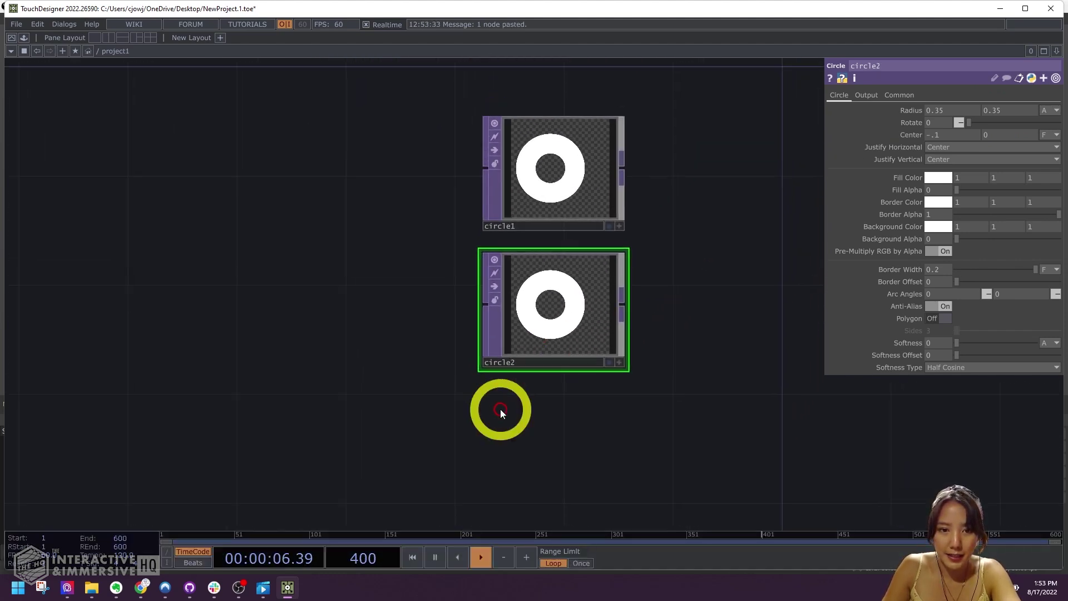
Rename the copied circle node as triangle.
left_click(503, 361)
type("triang")
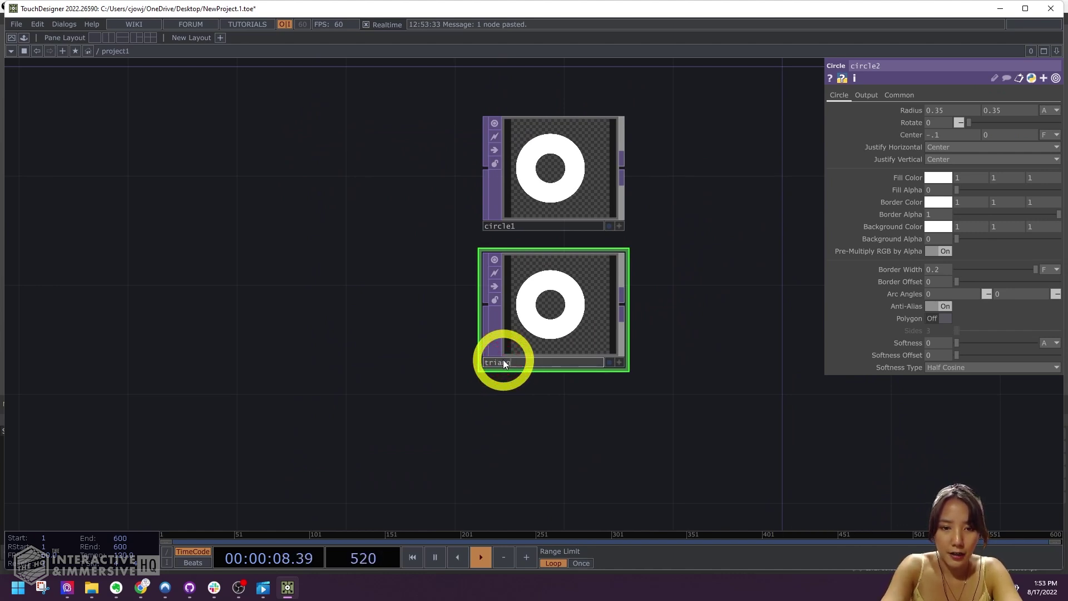
type("le")
key("Return")
Turn on the Polygon option for the triangle node so it draws a three-sided shape.
left_click_drag(701, 302, 687, 322)
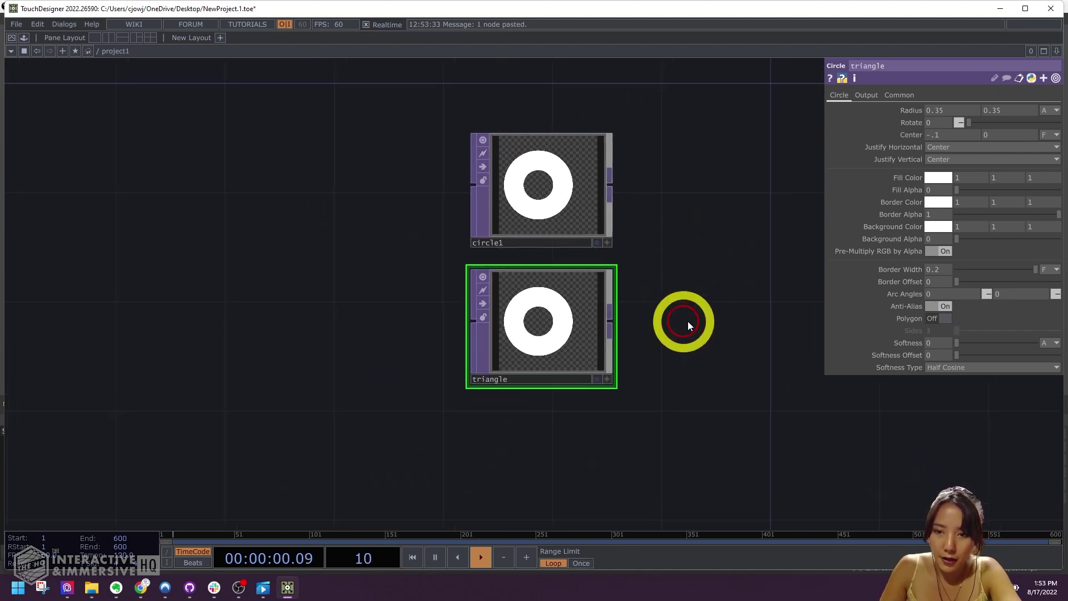
left_click(937, 320)
scroll(775, 322, "up", 3)
left_click(896, 110)
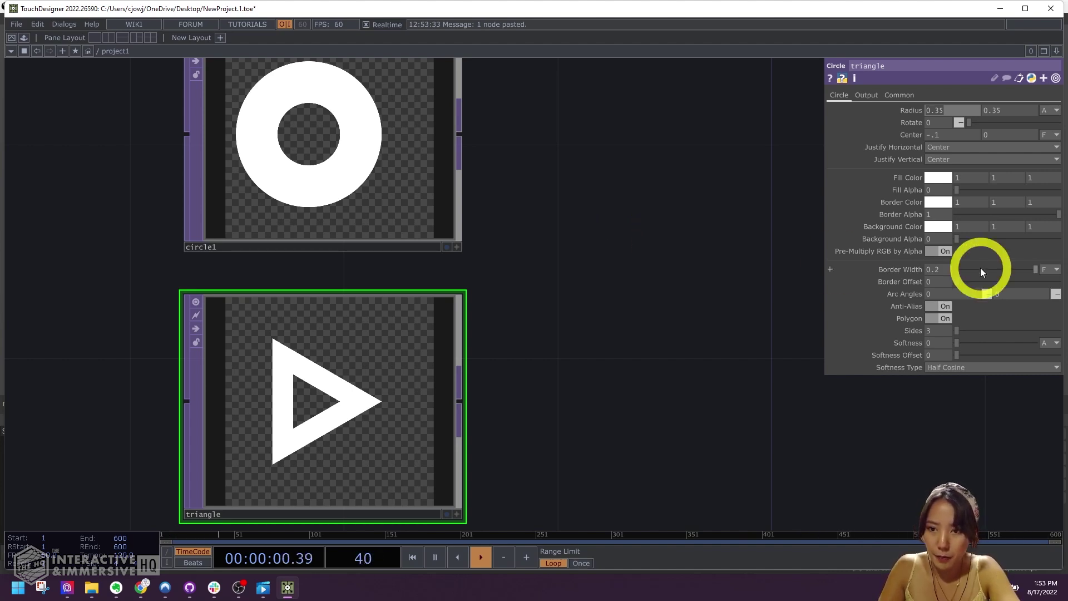
Set the triangle node's border width to 0.3.
left_click(946, 272)
type("0.")
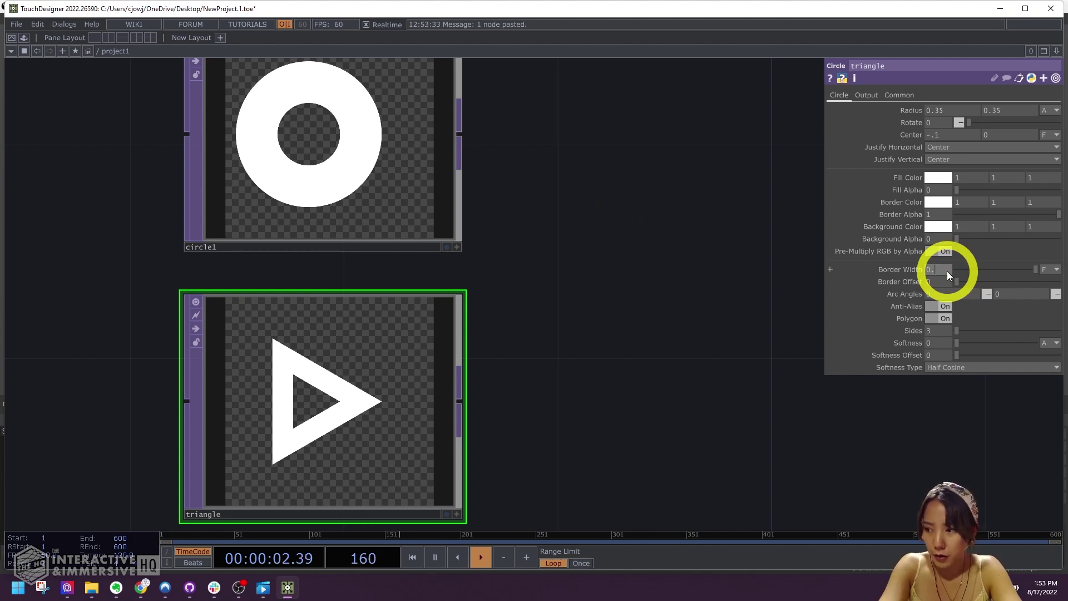
type("3")
key("Return")
Set both radius values of the triangle node to 0.45.
left_click(947, 110)
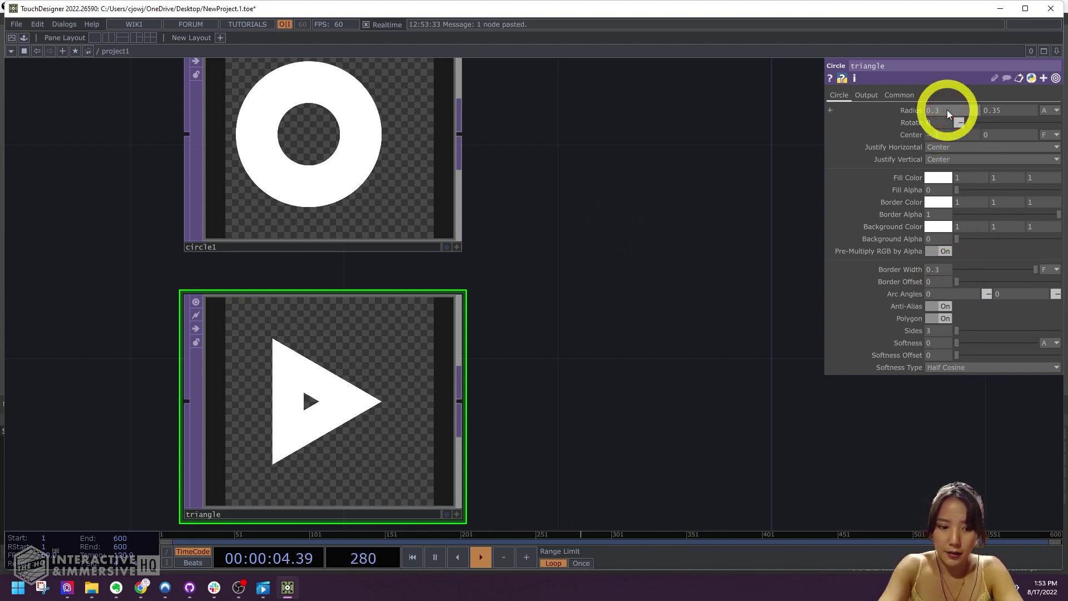
type("4")
left_click(1006, 111)
key("BackSpace")
key("BackSpace")
scroll(600, 234, "down", 3)
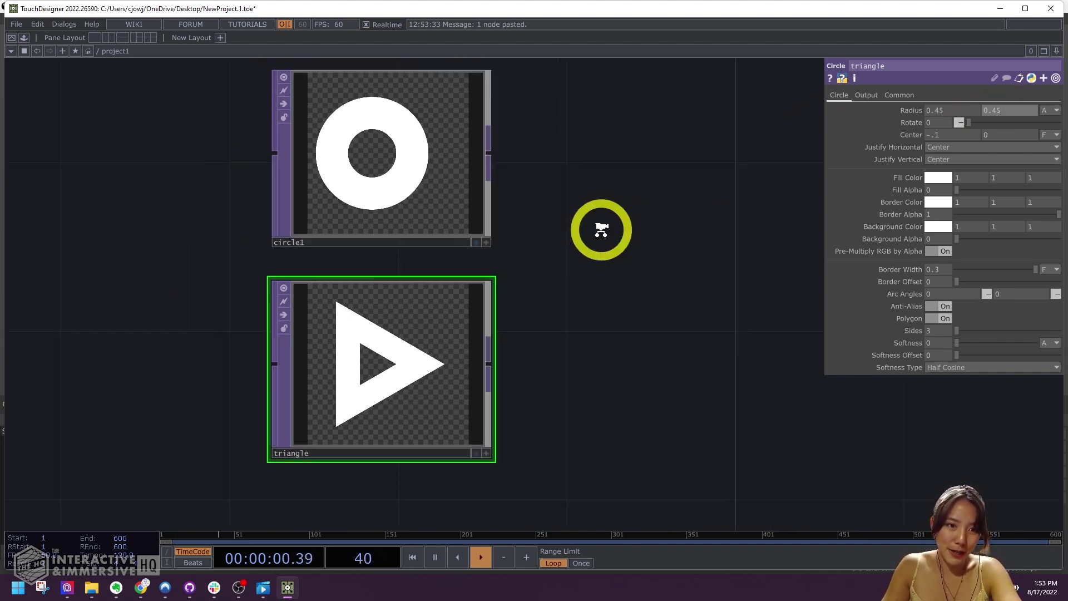
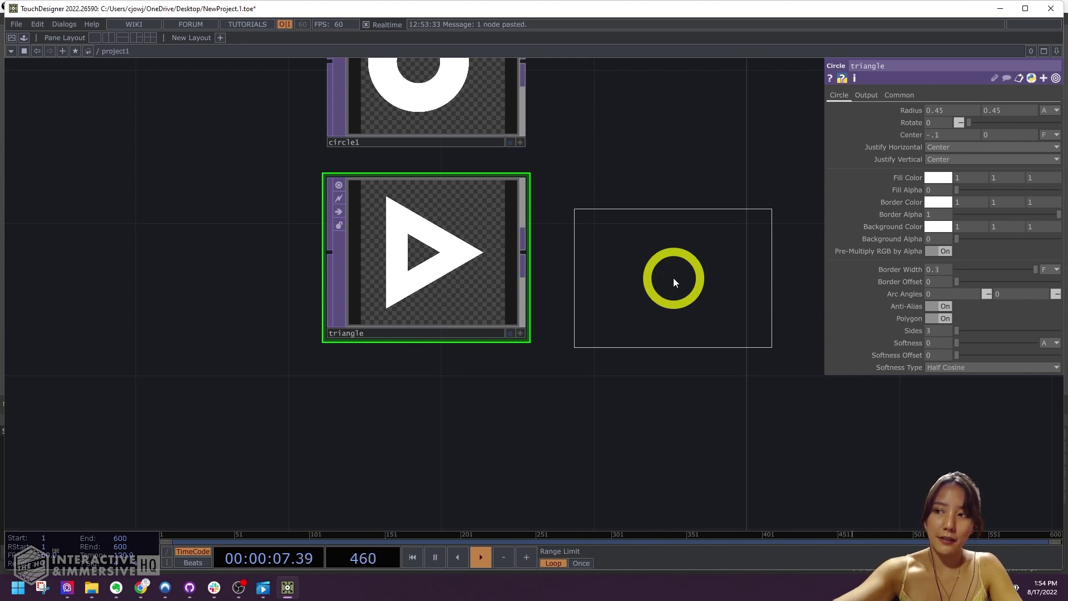
Place a Rectangle node below the triangle node and set its rotation to 16.
left_click(468, 456)
left_click_drag(634, 432, 651, 308)
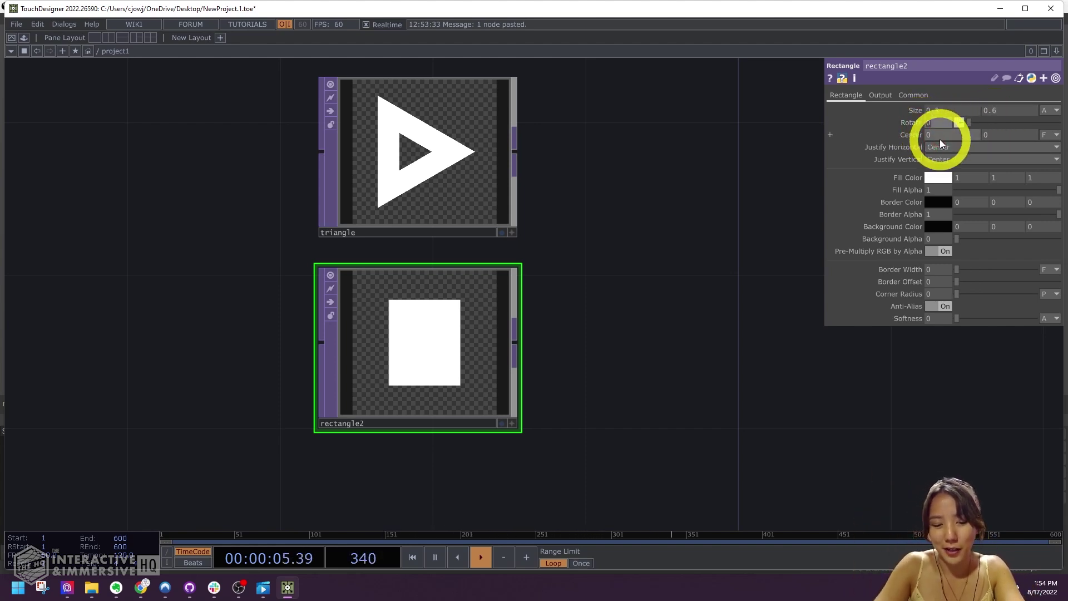
type("16")
key("Return")
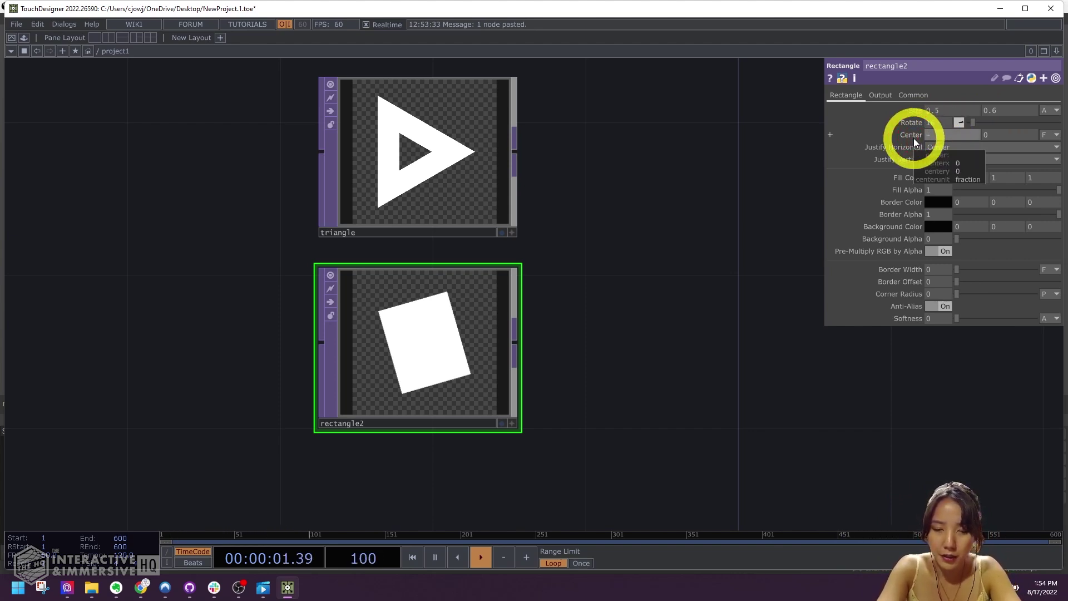
Set the new rectangle's center to -.12 horizontally and -.15 vertically.
type("-.")
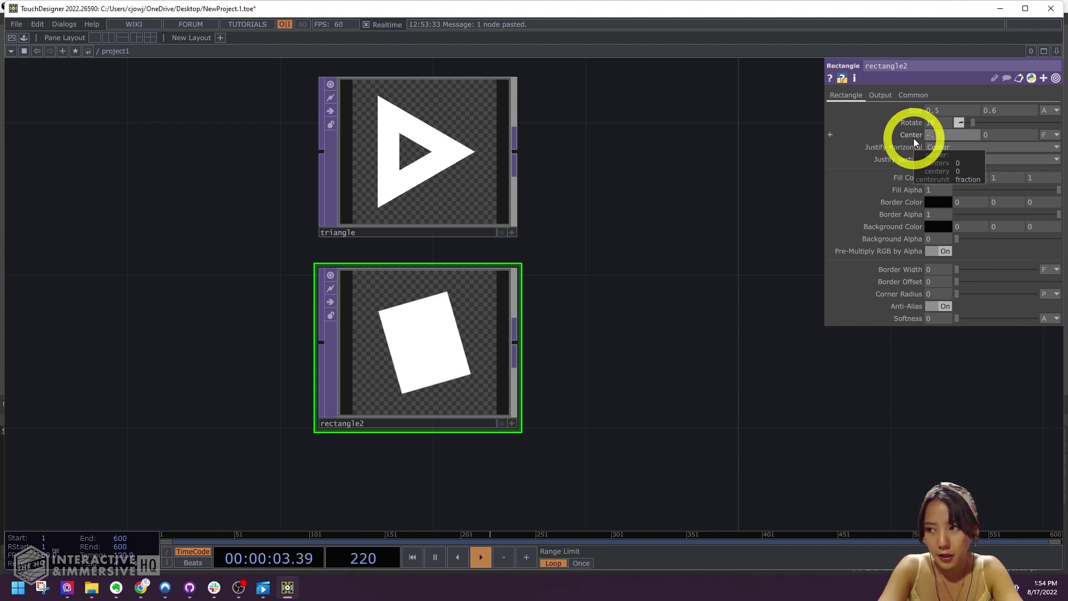
type("12")
key("Return")
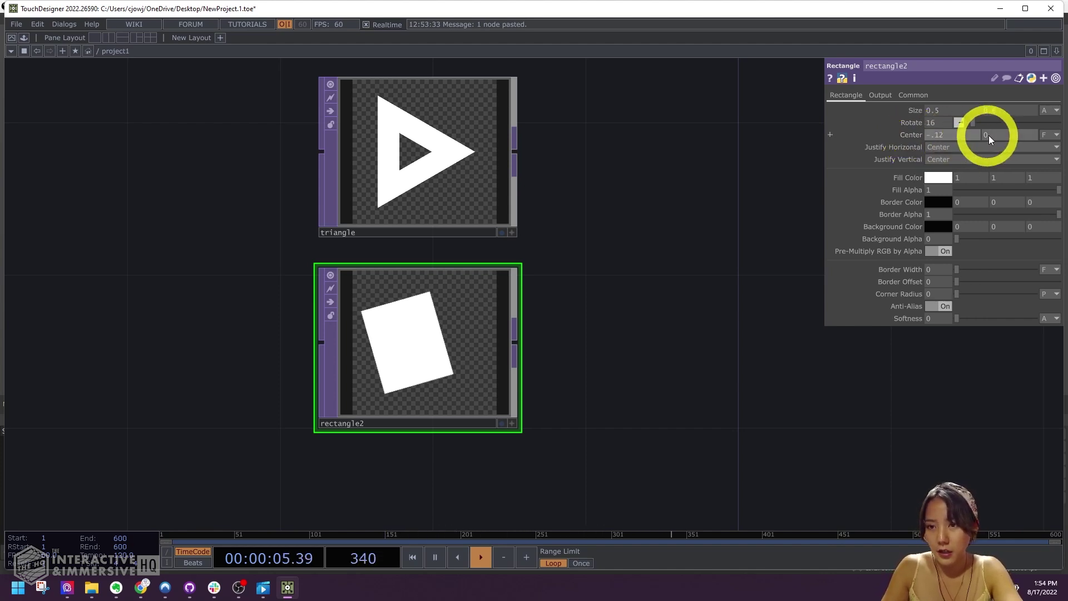
left_click(948, 141)
type("-.15")
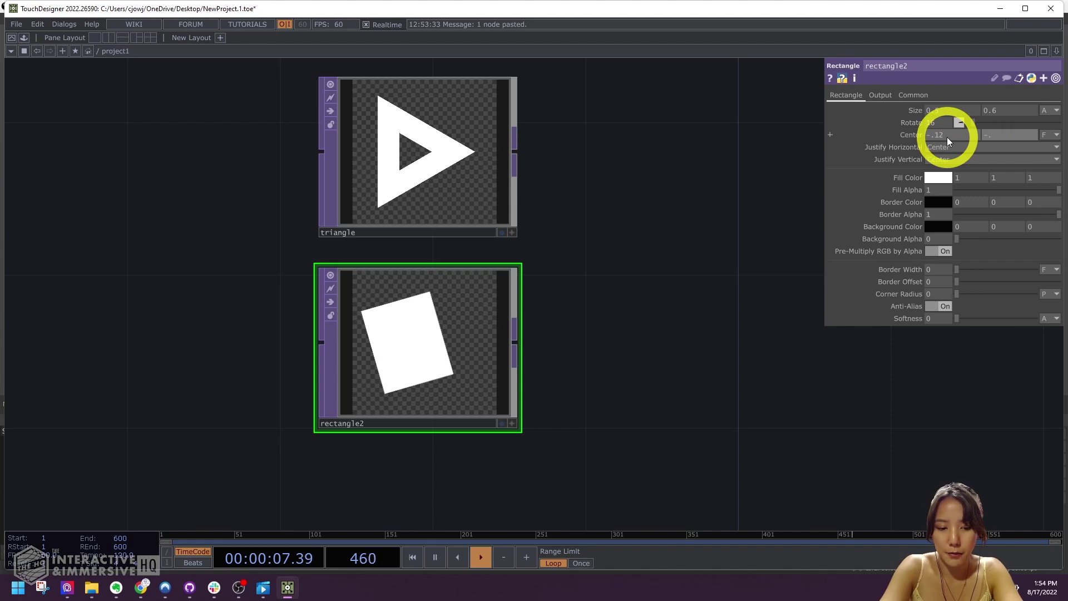
key("Return")
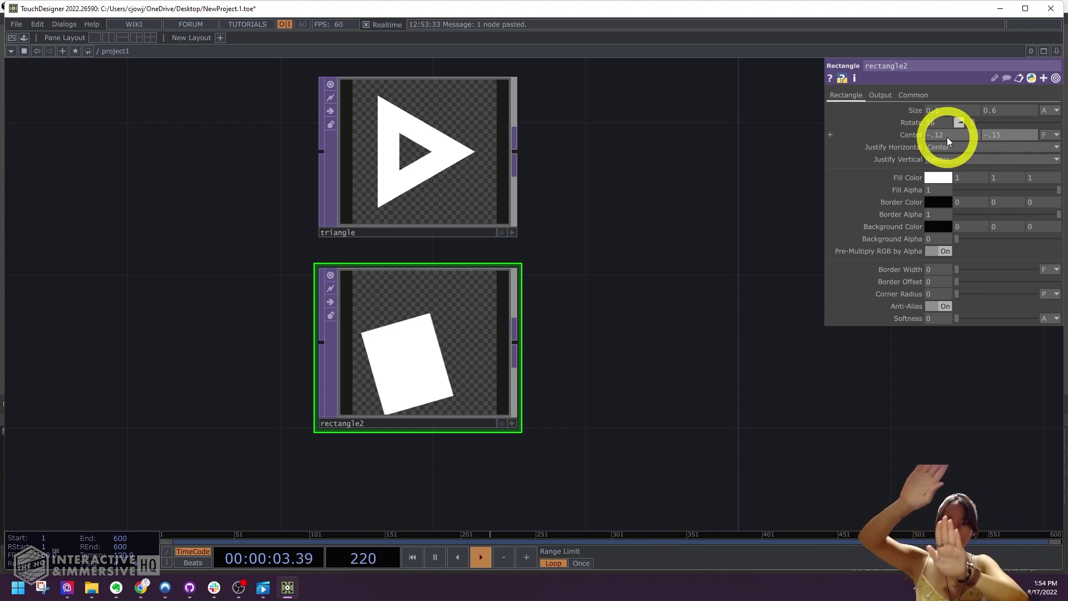
Set the resolution of the rectangle2 node to 1080 by 1080.
left_click(900, 95)
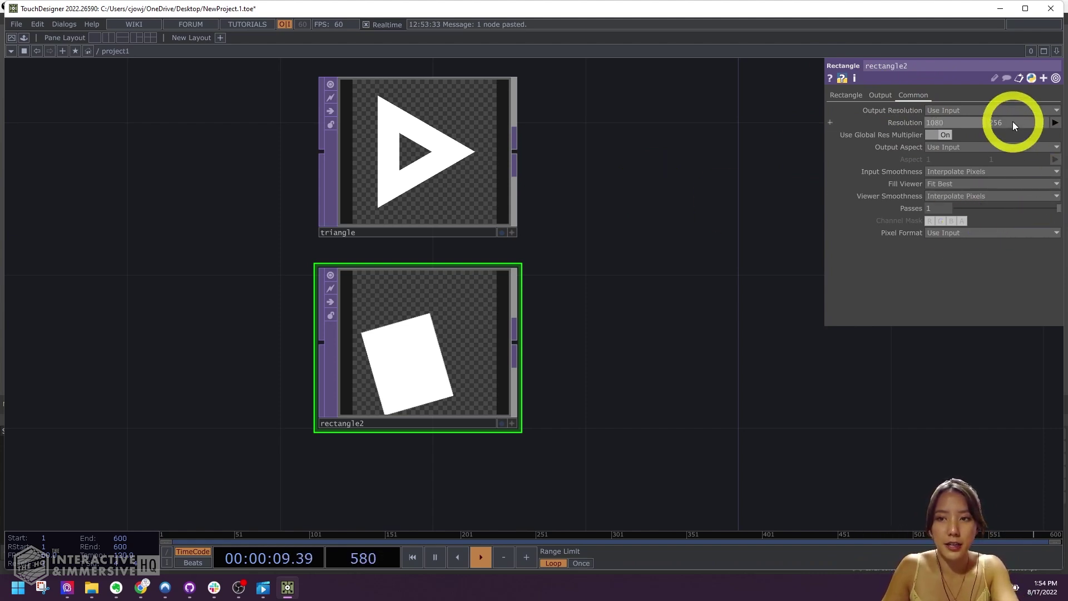
left_click_drag(1012, 121, 951, 128)
type("80")
key("Return")
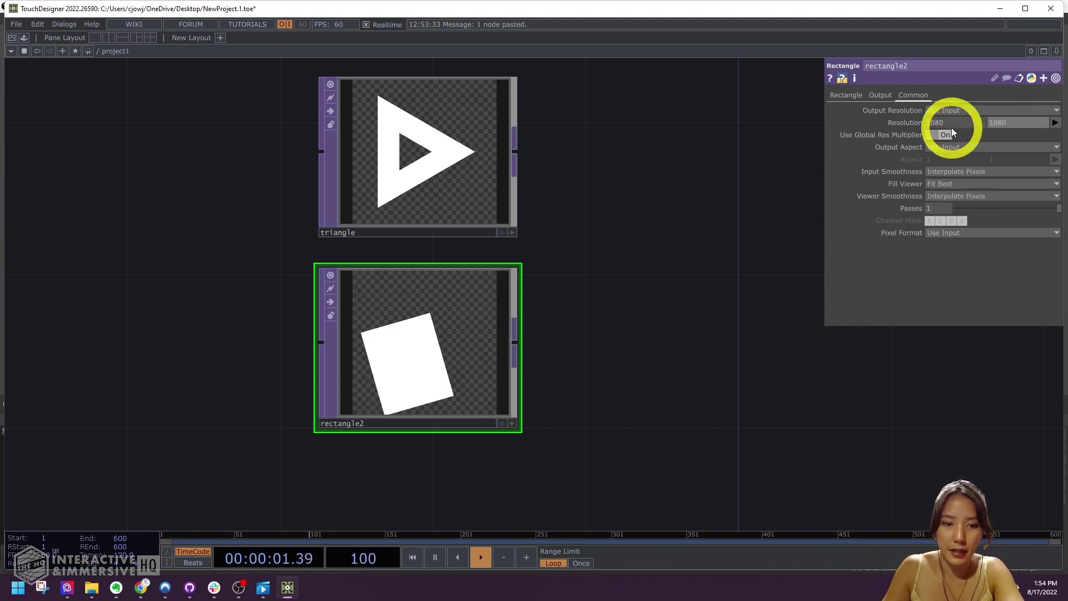
Adjust the vertical center of the rectangle2 shape to -0.13.
scroll(389, 397, "up", 3)
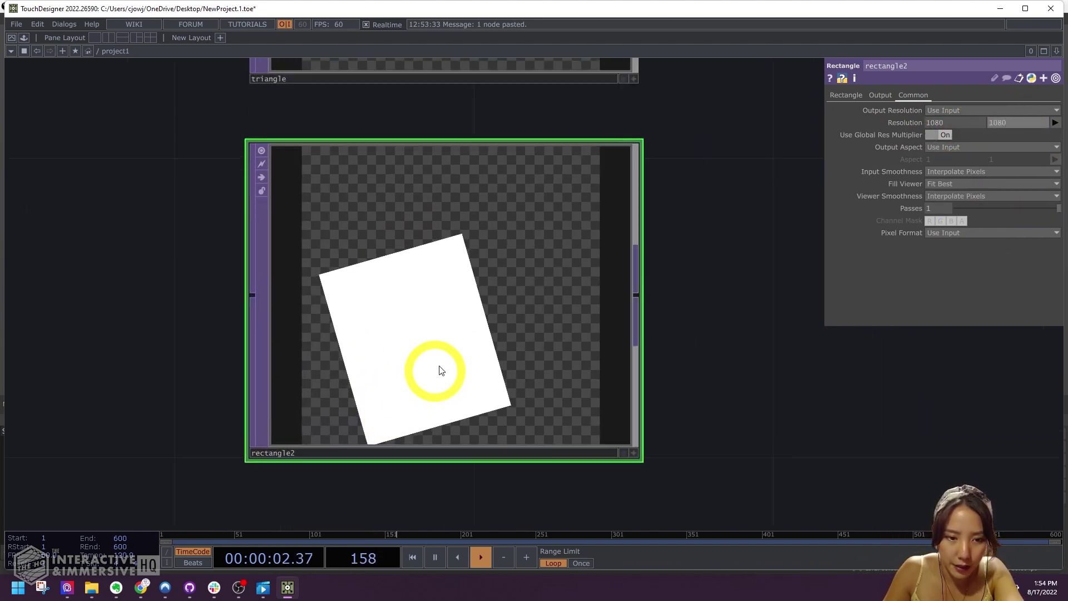
left_click(845, 95)
mouse_move(994, 157)
middle_mouse_down()
mouse_move(984, 158)
mouse_move(1020, 136)
mouse_move(1051, 56)
mouse_move(994, 136)
middle_mouse_up()
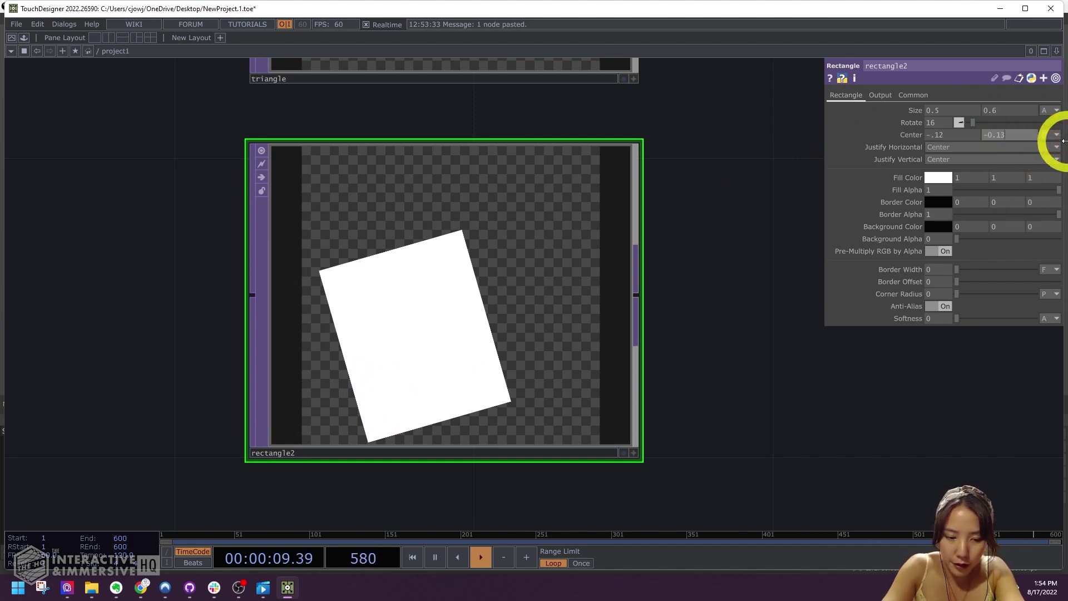
type("3")
key("Return")
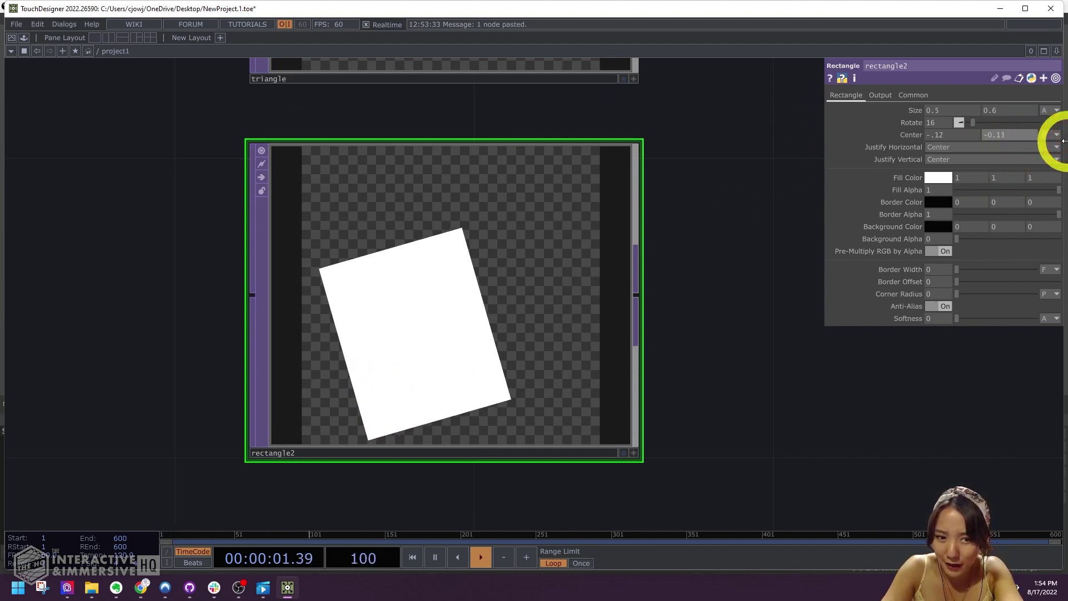
left_click(846, 267)
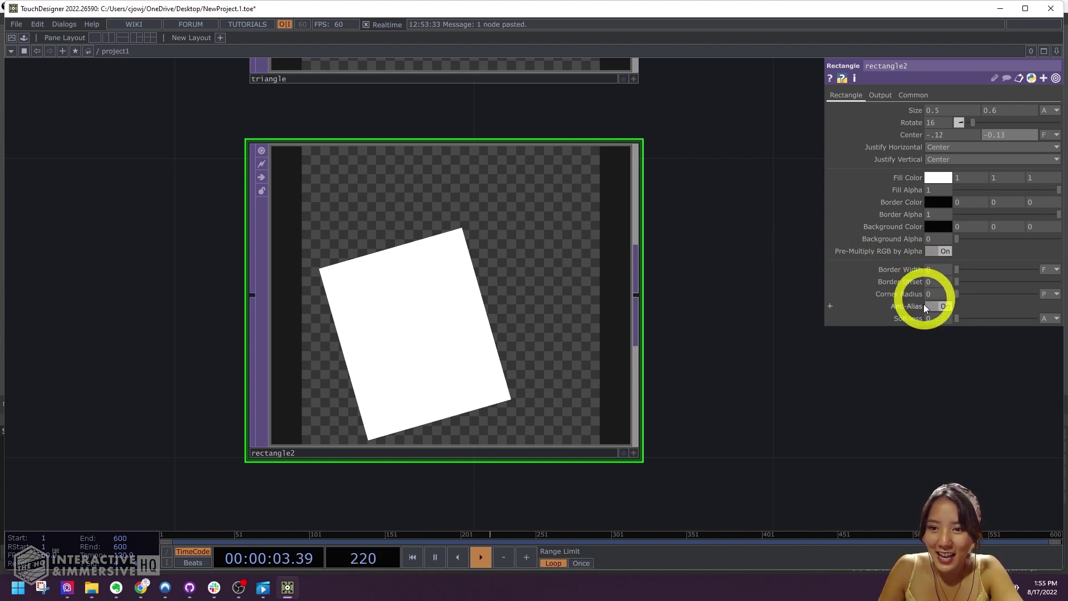
Soften the edges of the rectangle2 shape with a softness of .05.
left_click_drag(963, 321, 969, 316)
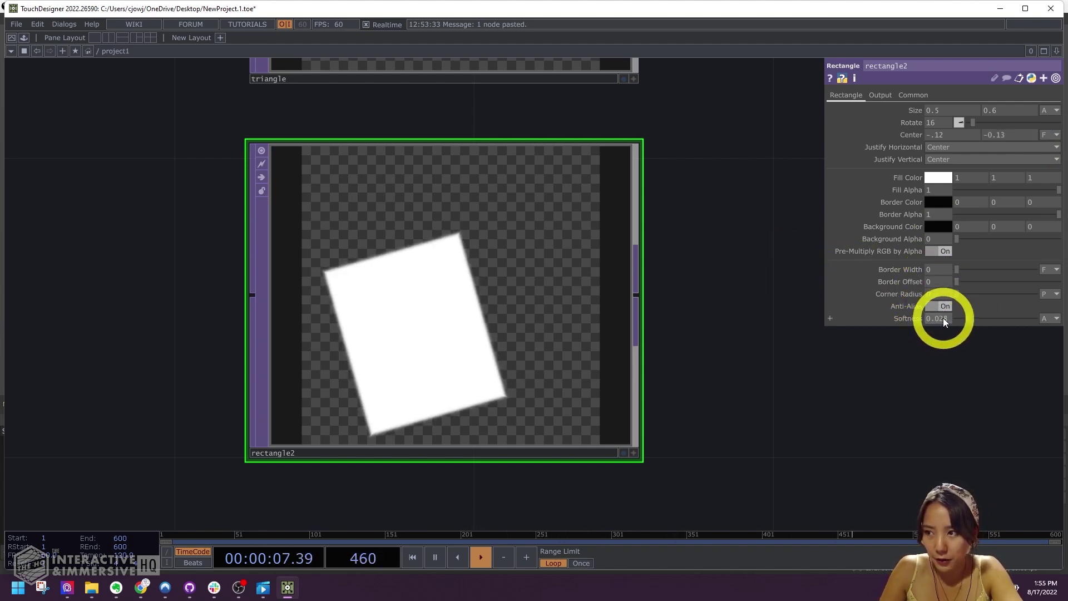
type(".05")
key("Return")
scroll(816, 362, "down", 2)
scroll(582, 443, "down", 4)
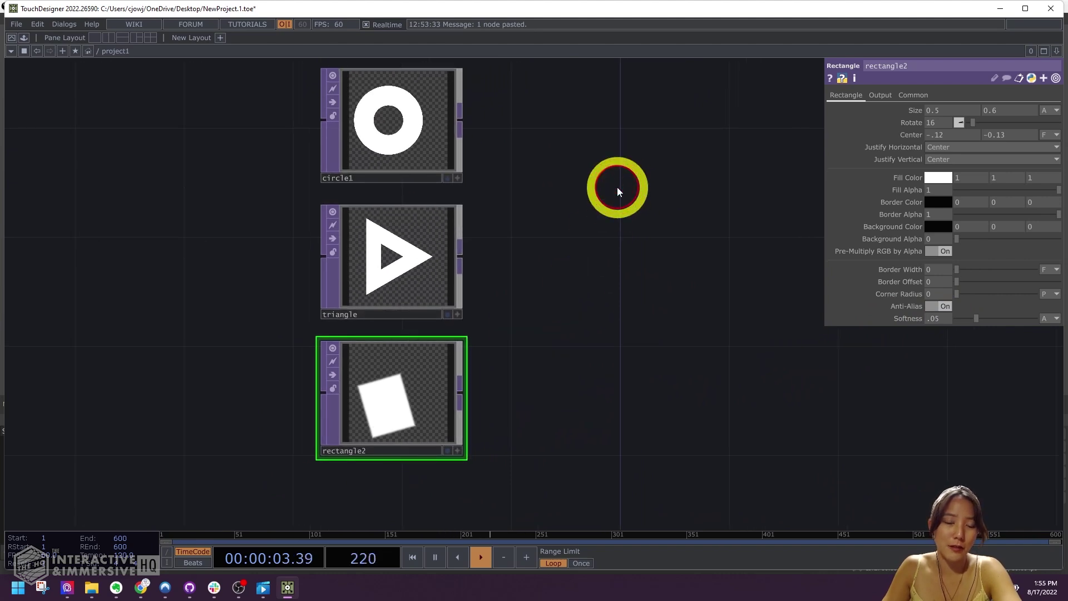
Add a Switch TOP beside the circle, triangle and rectangle nodes.
left_click(457, 149)
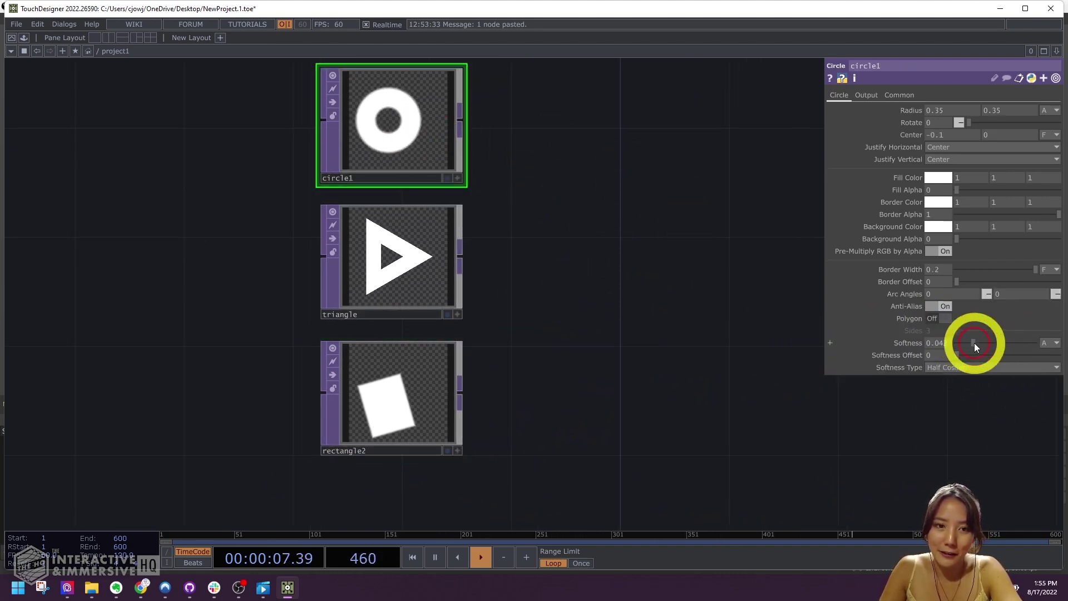
left_click(714, 258)
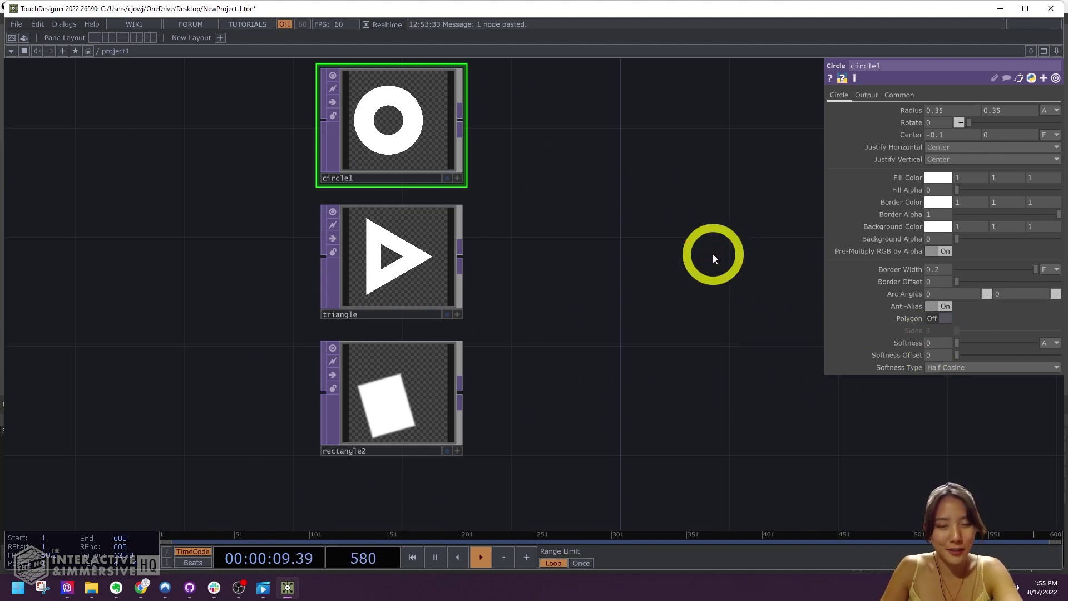
key("Tab")
type("swi")
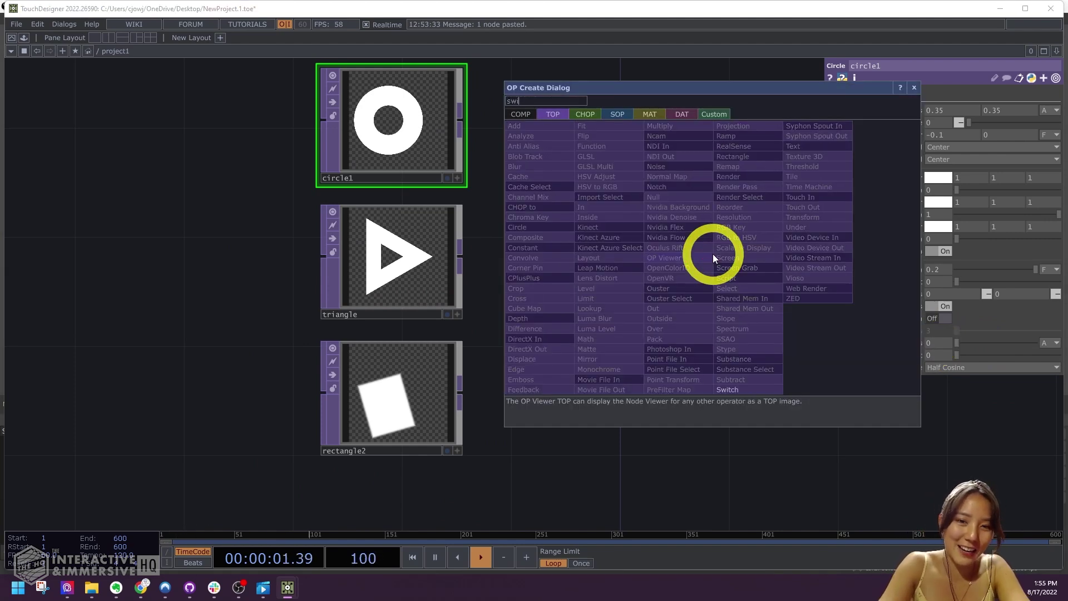
left_click(728, 390)
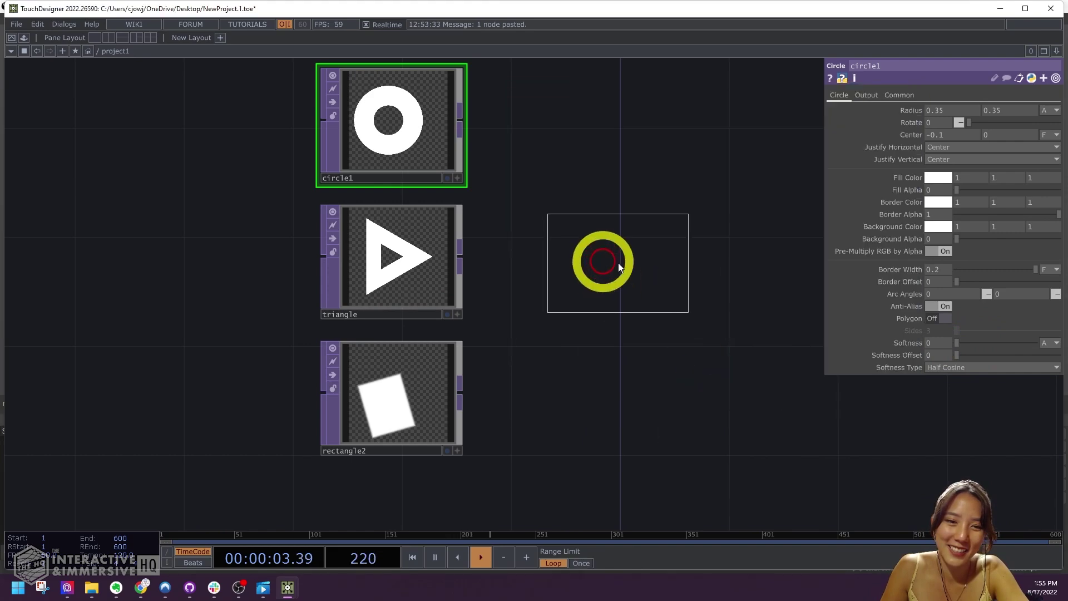
left_click(608, 273)
Connect the circle1, triangle and rectangle2 nodes together as inputs of the Switch node.
scroll(608, 273, "down", 2)
right_click_drag(538, 464, 412, 125)
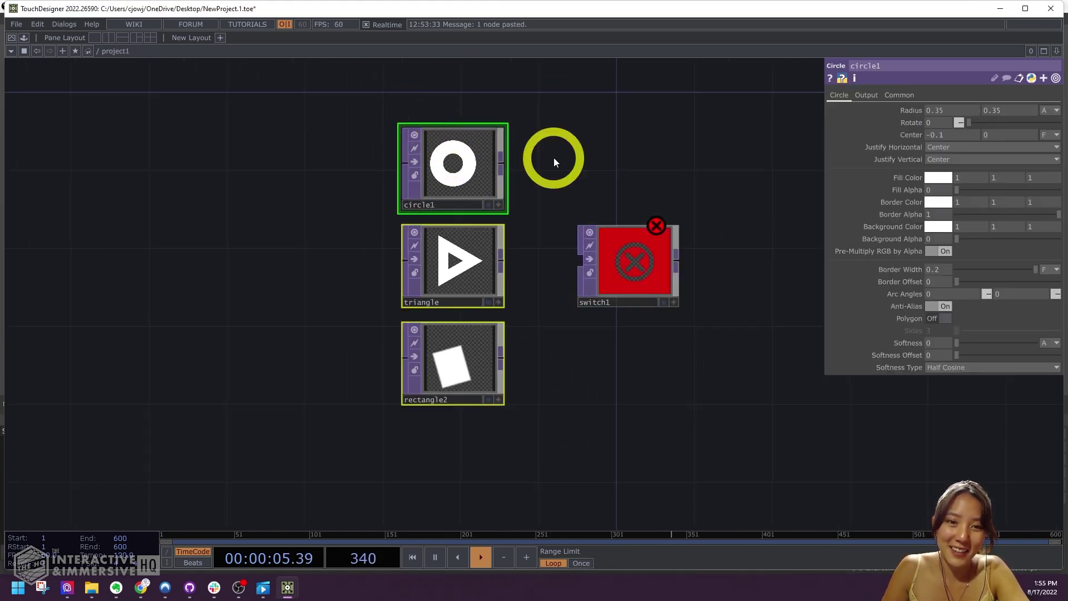
left_click_drag(506, 158, 581, 259)
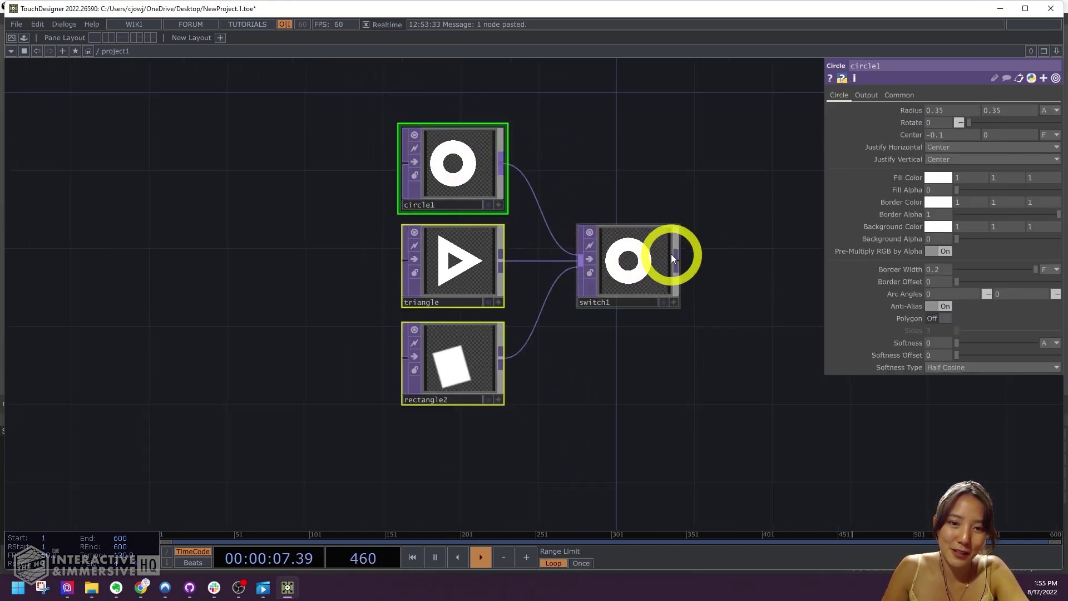
Test the Switch node's inputs by setting its index to 1, to 2, and back to 0.
scroll(665, 256, "up", 3)
left_click(657, 258)
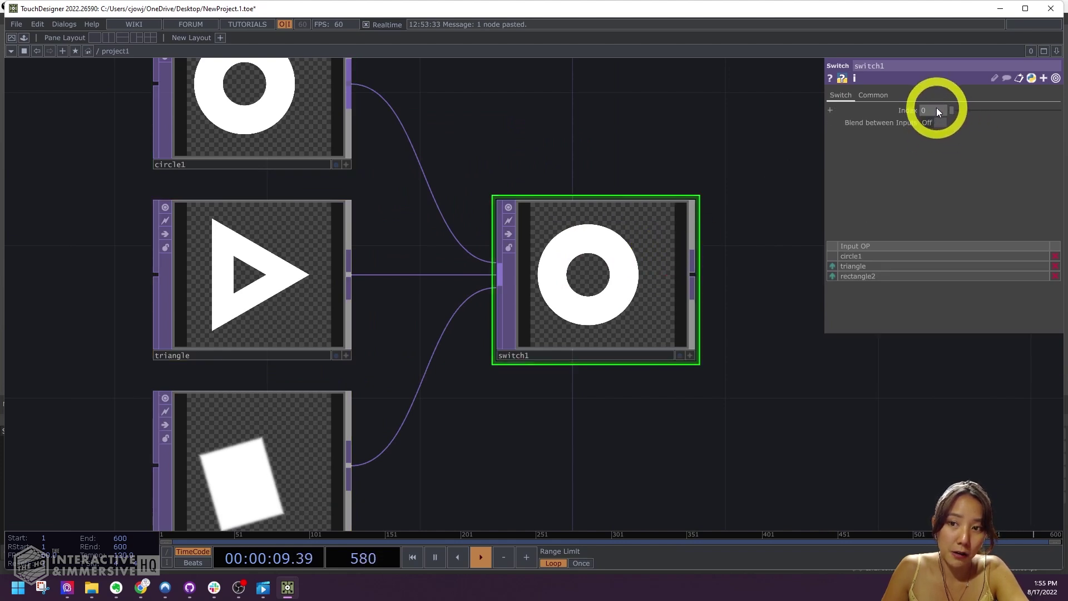
left_click(938, 113)
type("1")
key("Return")
left_click(923, 108)
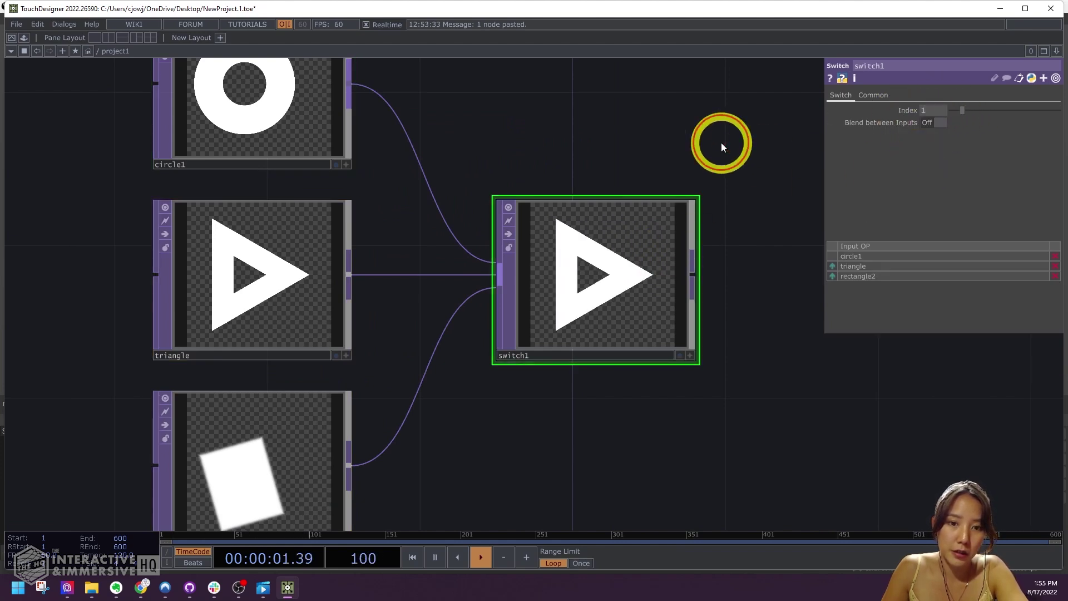
type("2")
key("Return")
scroll(683, 124, "down", 3)
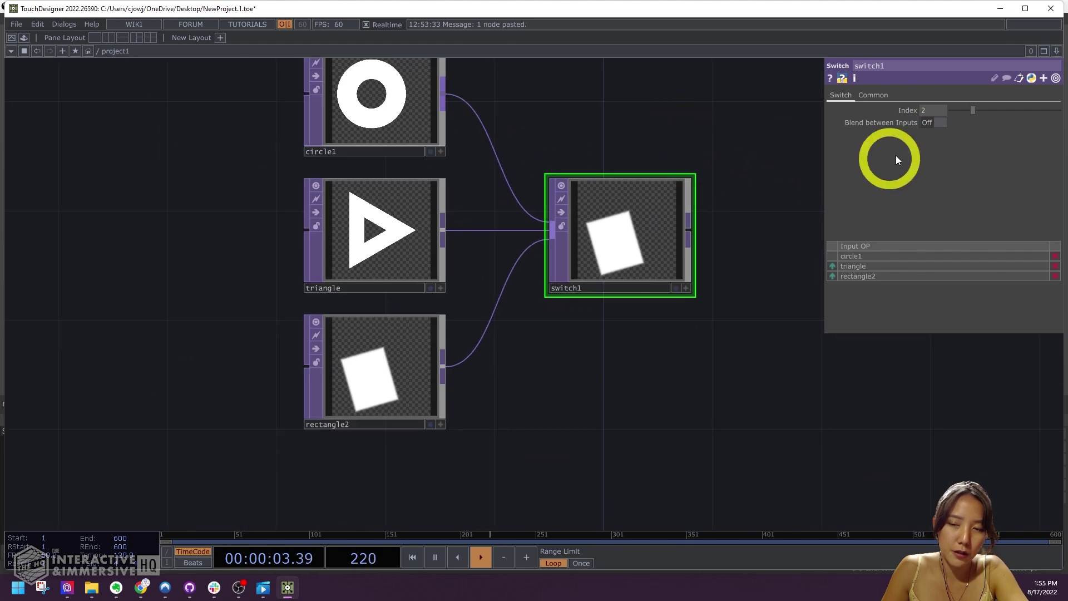
left_click_drag(967, 114, 948, 117)
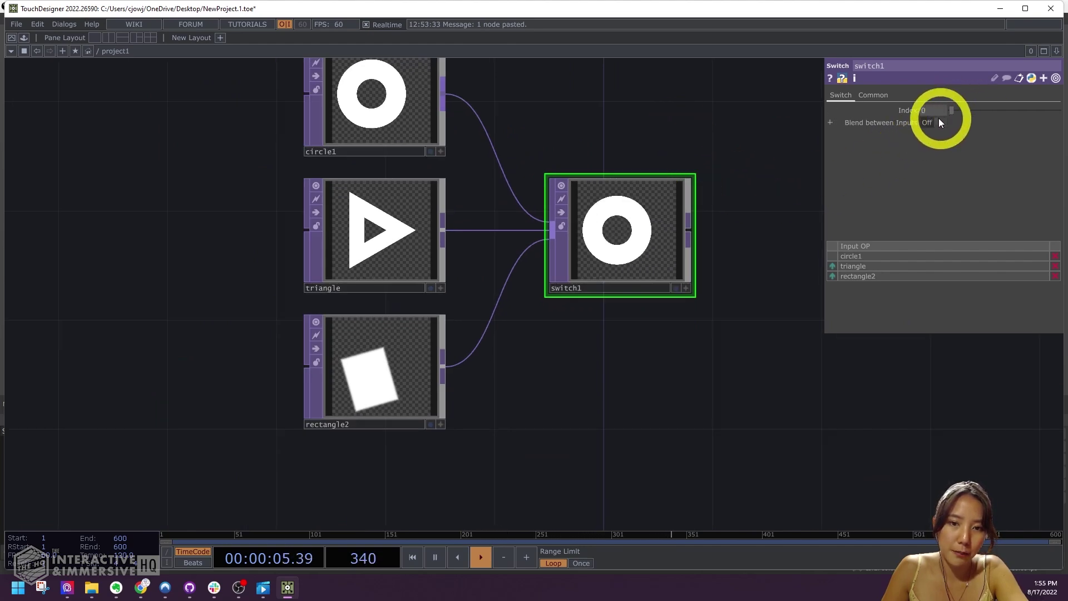
Add a Ramp TOP in the empty area below the shape nodes.
scroll(620, 143, "down", 5)
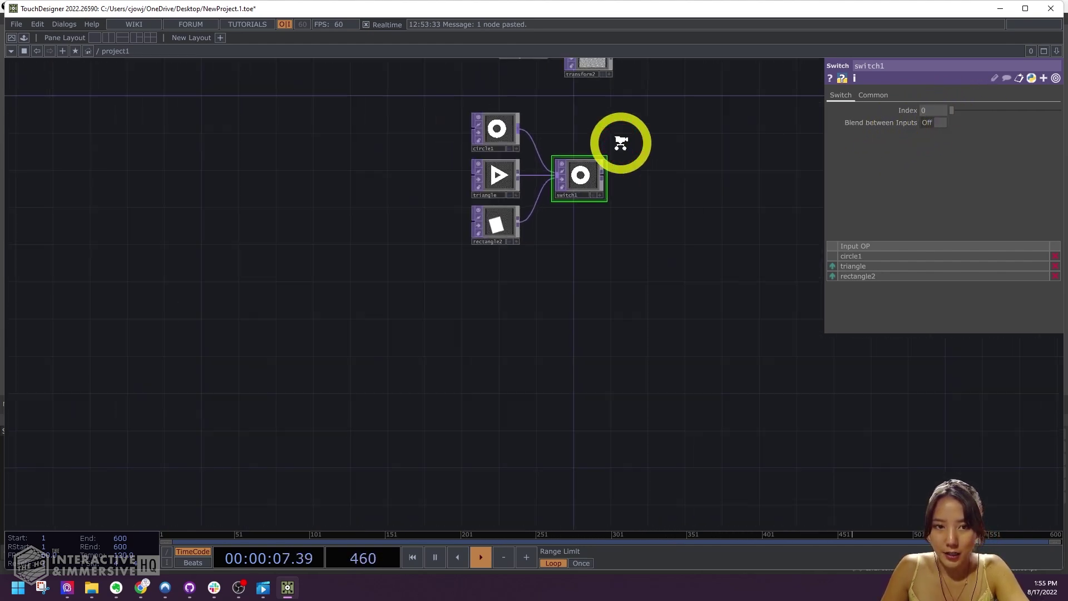
scroll(544, 160, "up", 3)
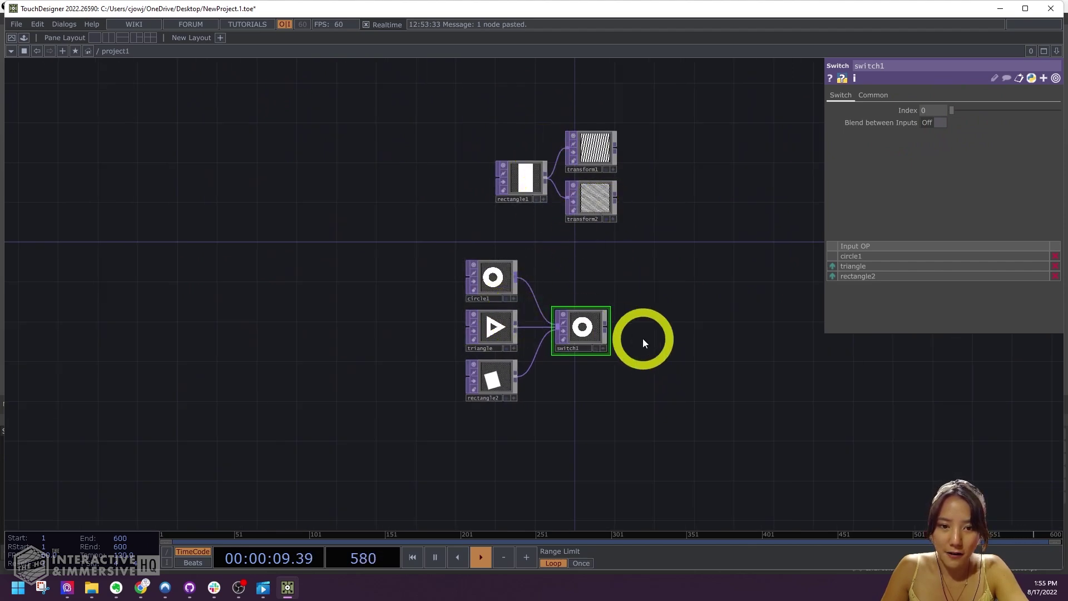
scroll(645, 223, "up", 4)
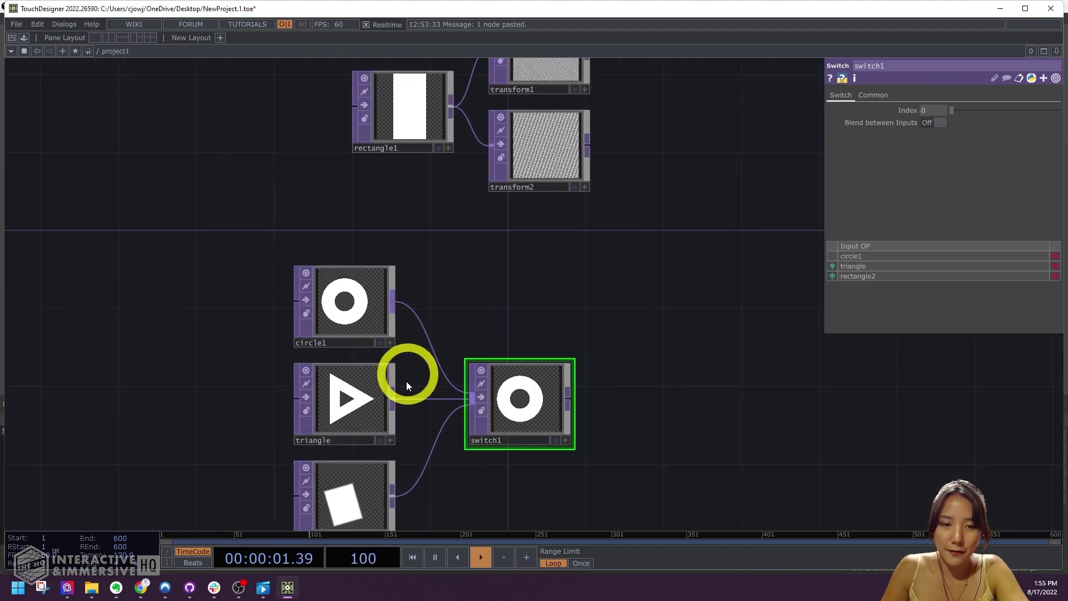
scroll(563, 315, "down", 2)
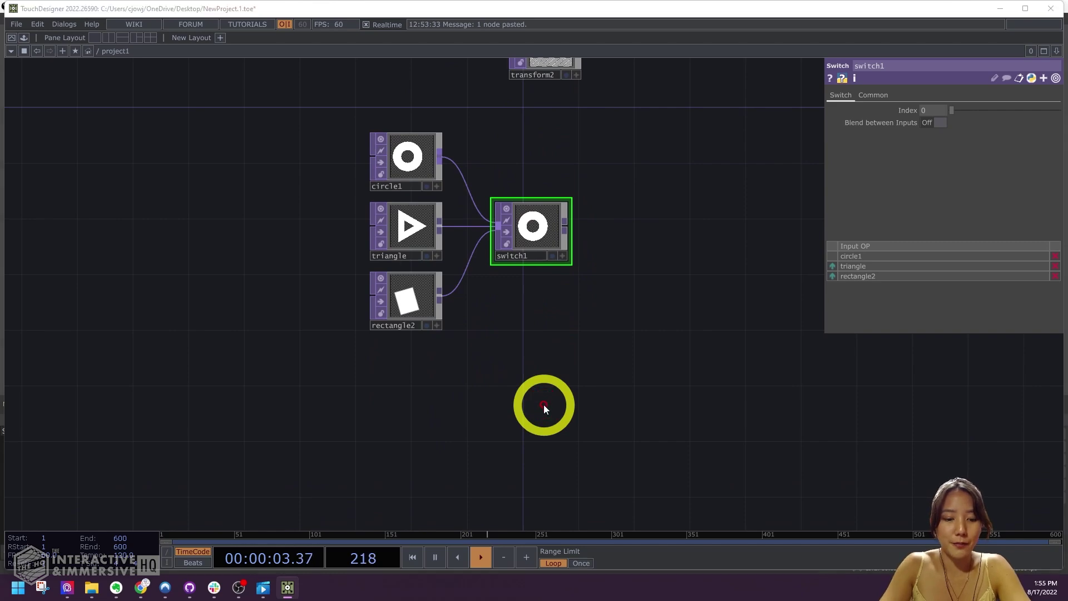
key("Tab")
type("g")
key("BackSpace")
type("ram")
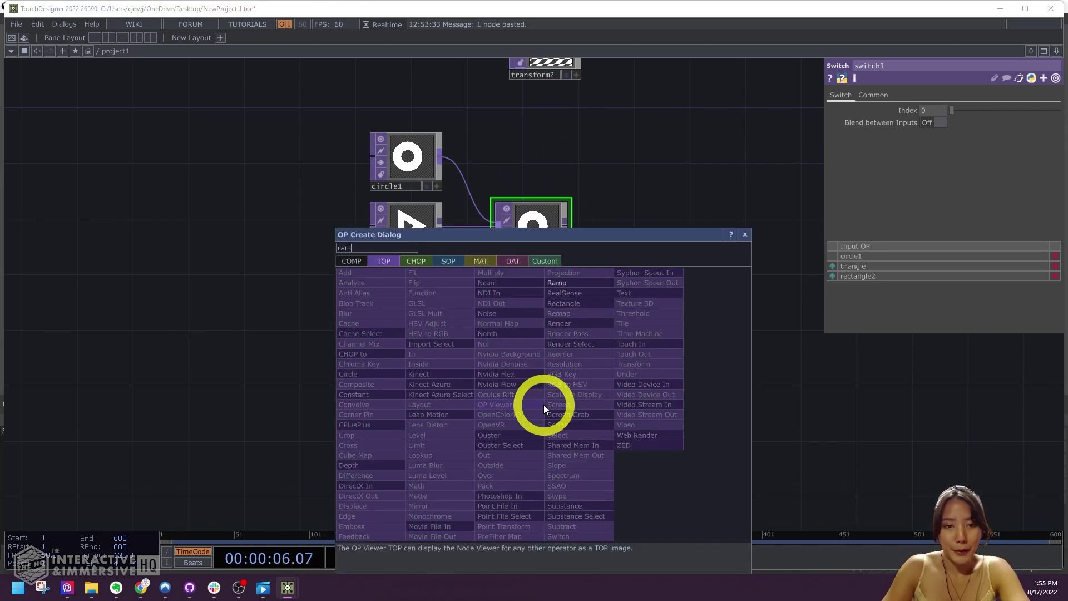
left_click(559, 283)
left_click(453, 418)
Change the ramp's type to Vertical.
scroll(466, 412, "up", 3)
left_click(948, 187)
left_click(952, 197)
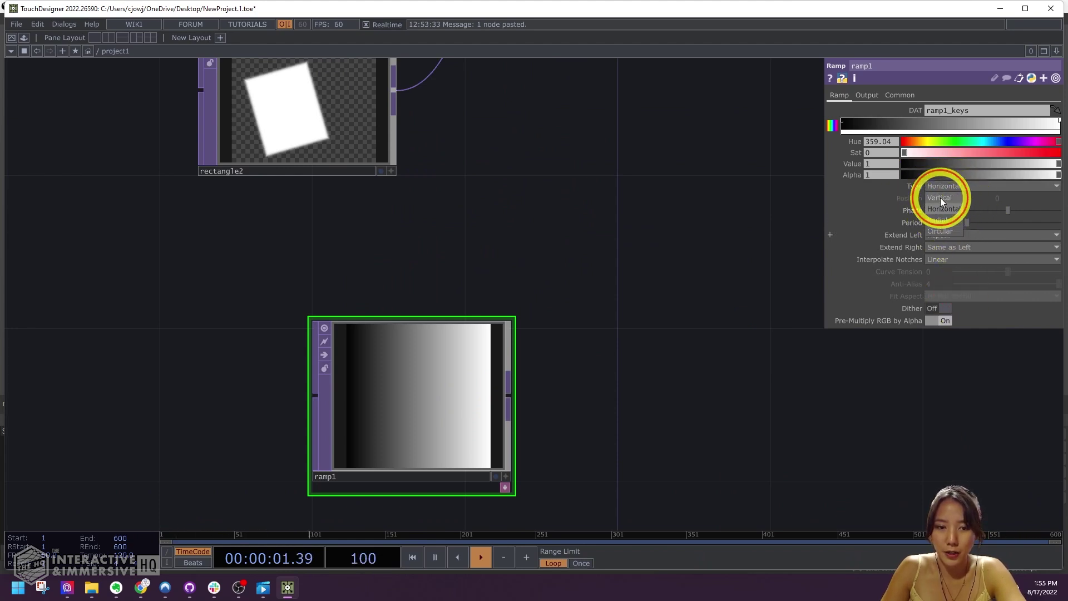
Set the resolution of the ramp1 node to 1080 by 1080.
left_click(889, 97)
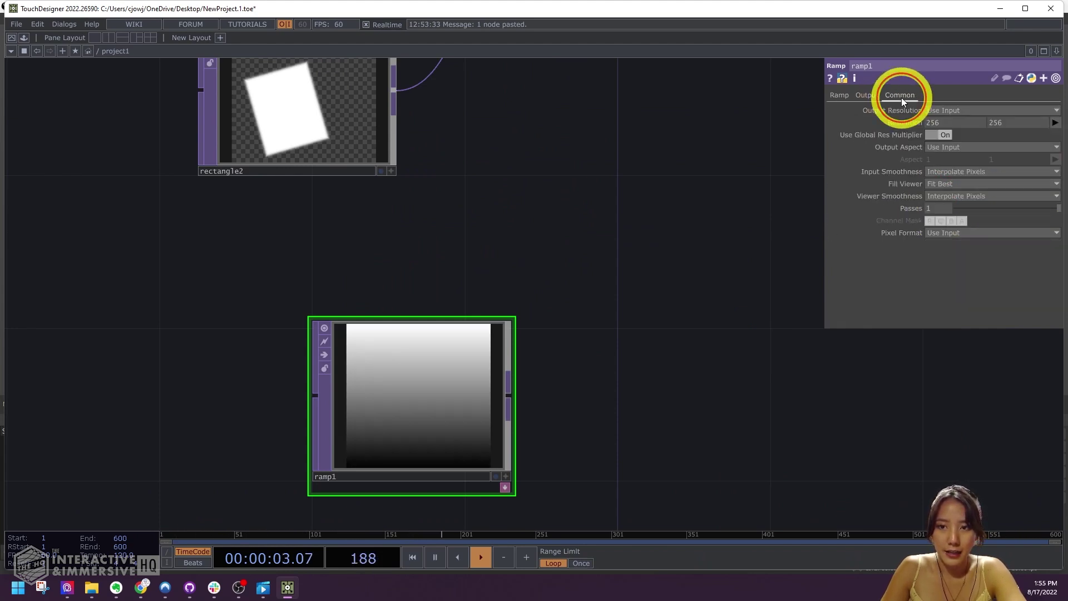
left_click(947, 123)
type("1080")
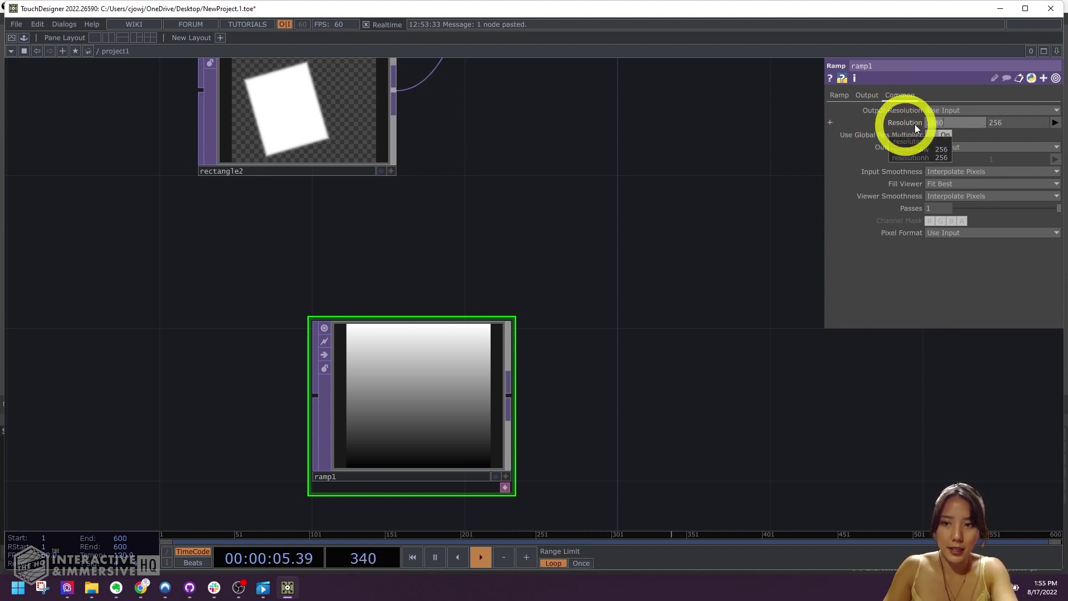
left_click(948, 129)
key("Tab")
type("1080")
key("Return")
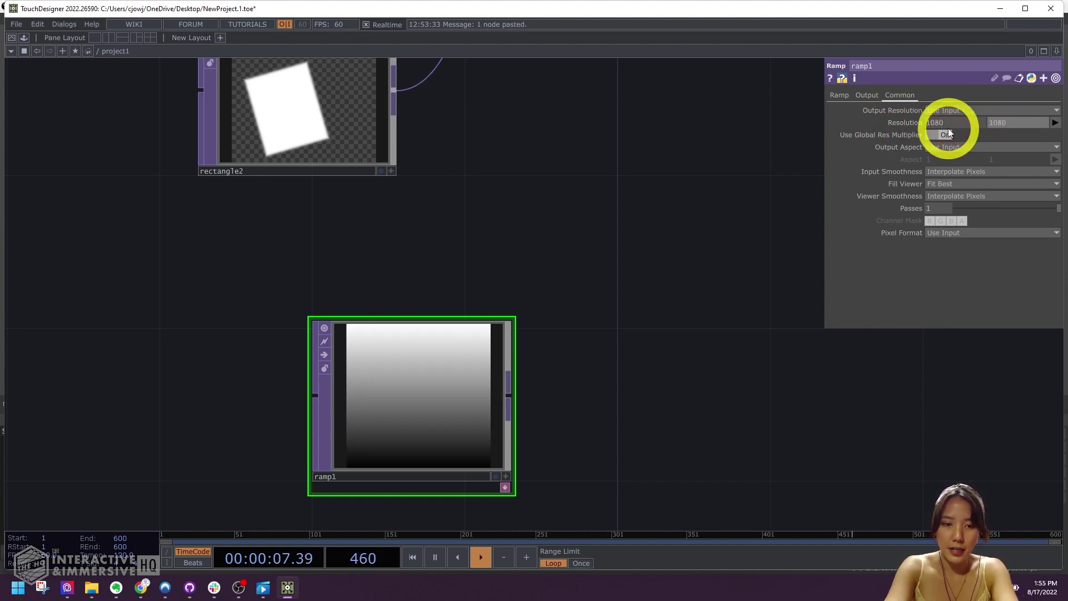
Color the ramp's start key blue with hue 231, saturation 1, value 0.842, and its end key magenta with hue 304, saturation 1.
left_click(838, 96)
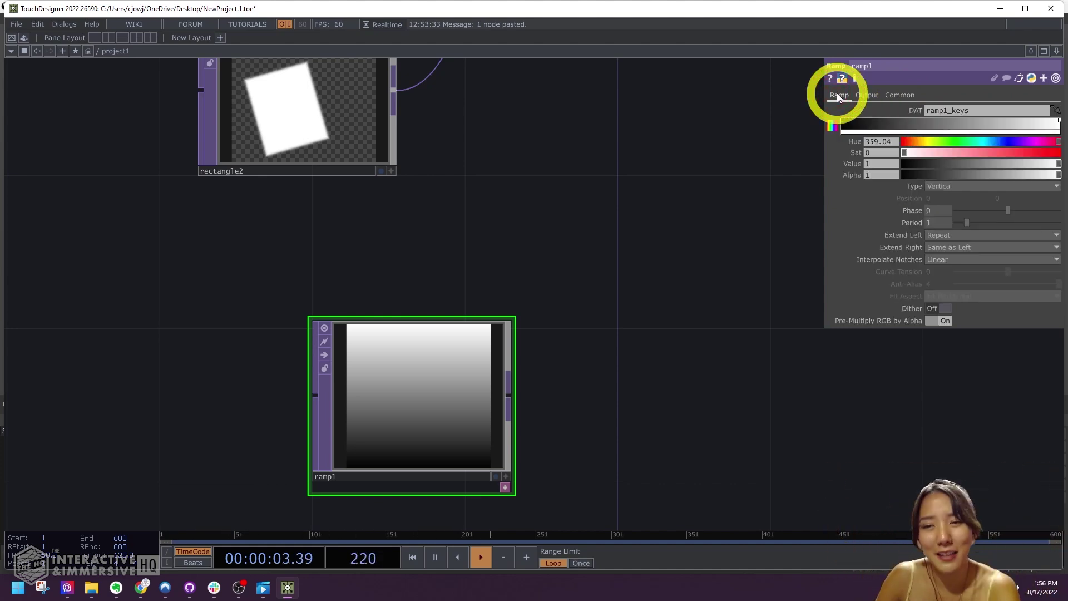
left_click(843, 127)
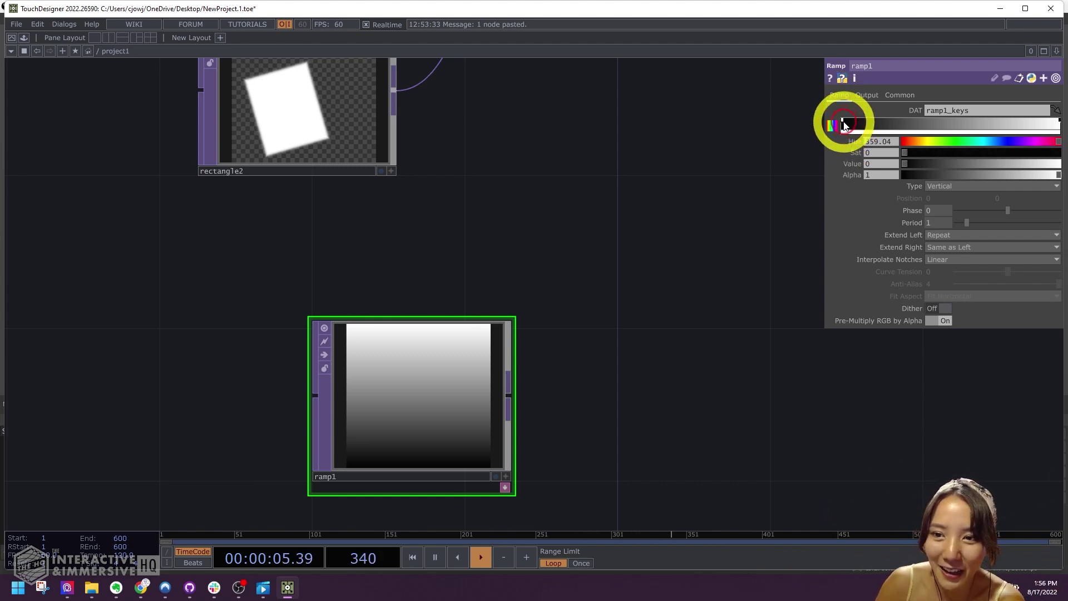
left_click_drag(1007, 162, 1034, 162)
left_click(1058, 153)
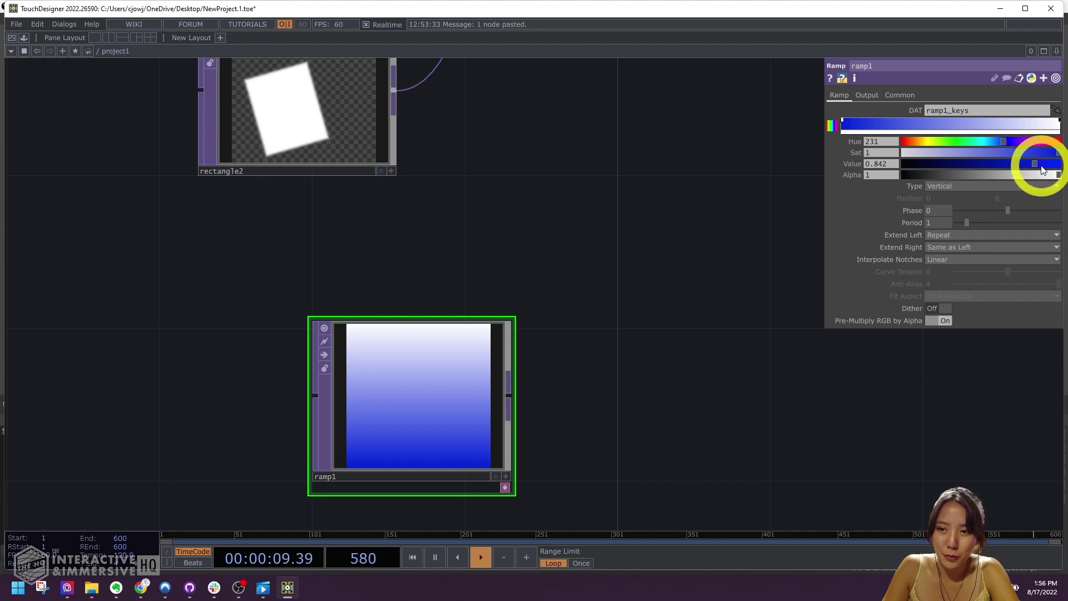
left_click(1060, 121)
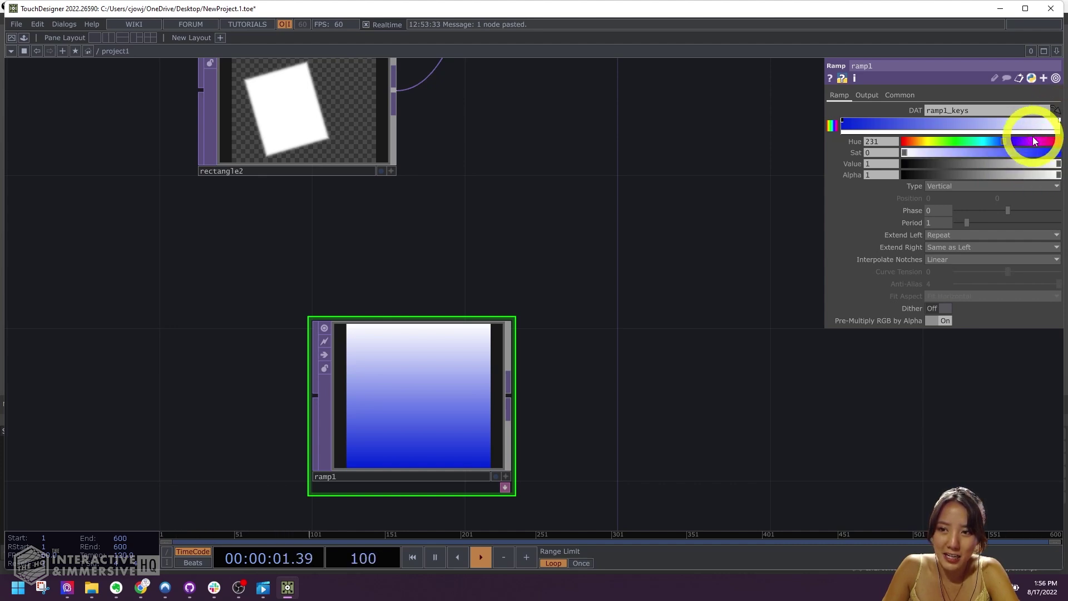
left_click_drag(1035, 153, 1056, 151)
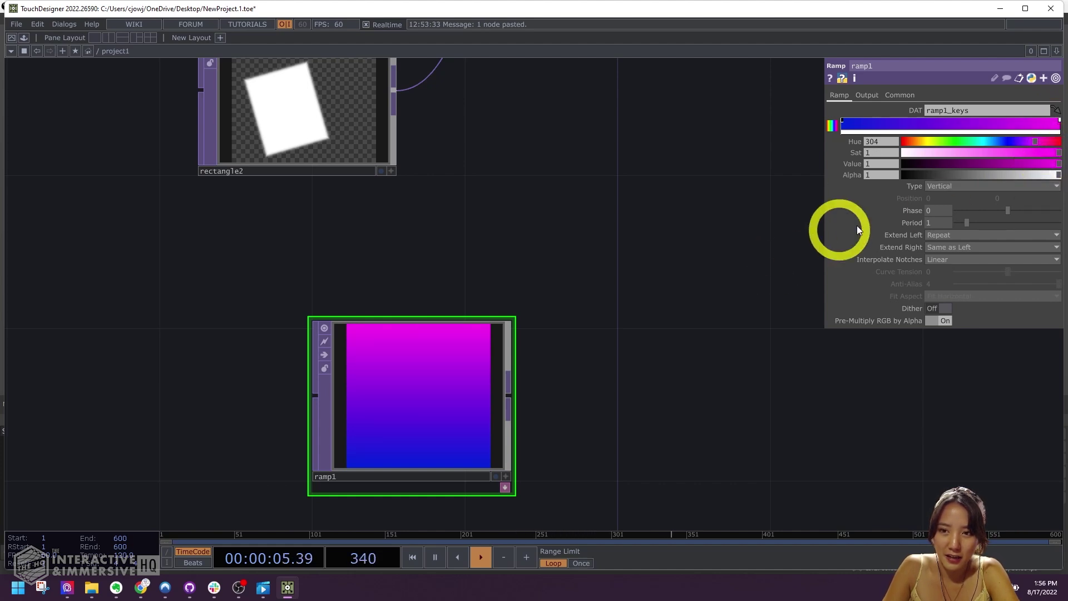
Set the period of ramp1 to 1.09 and undo its phase change.
mouse_move(966, 223)
left_mouse_down()
mouse_move(1033, 201)
mouse_move(968, 223)
left_mouse_up()
key("ctrl+z")
key("ctrl+z")
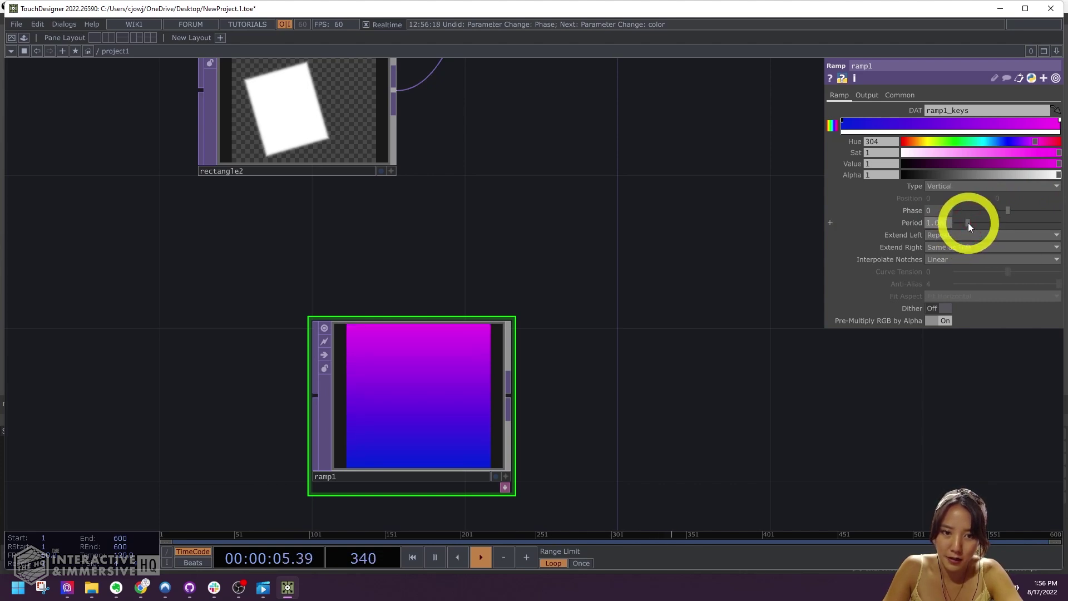
Review the stripe transforms, the switched shapes and the colored ramp in the network.
scroll(778, 248, "down", 5)
left_click_drag(717, 291, 614, 341)
left_click_drag(497, 405, 533, 384)
scroll(675, 278, "down", 4)
left_click_drag(645, 248, 556, 296)
left_click_drag(529, 368, 548, 368)
left_click_drag(658, 231, 617, 302)
scroll(594, 156, "up", 4)
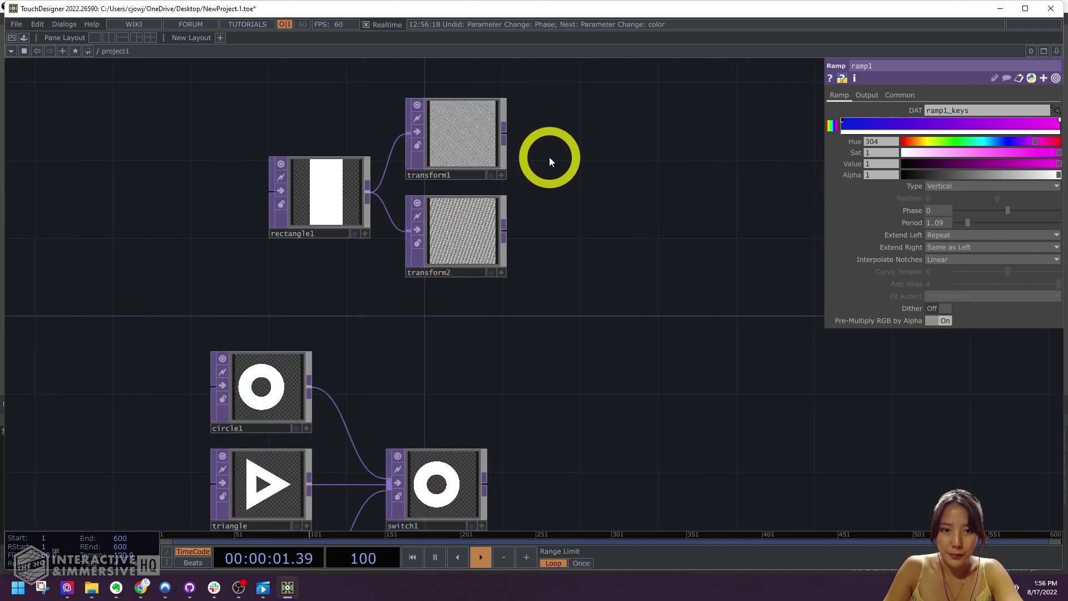
left_click_drag(569, 417, 534, 169)
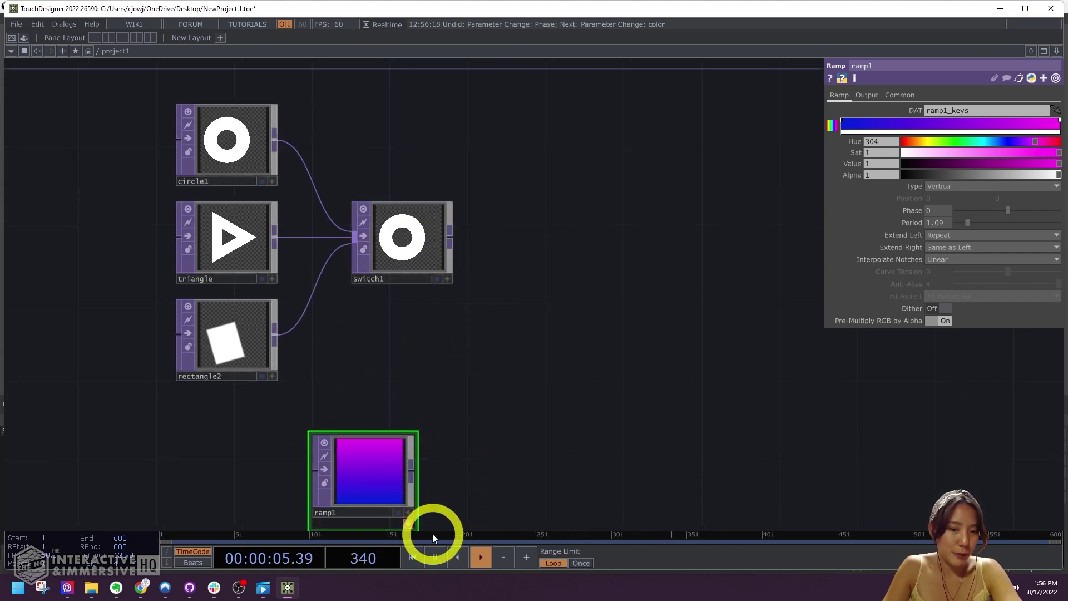
Add a Composite TOP in the empty area beyond the shape Switch node.
scroll(612, 334, "up", 3)
double_click(578, 340)
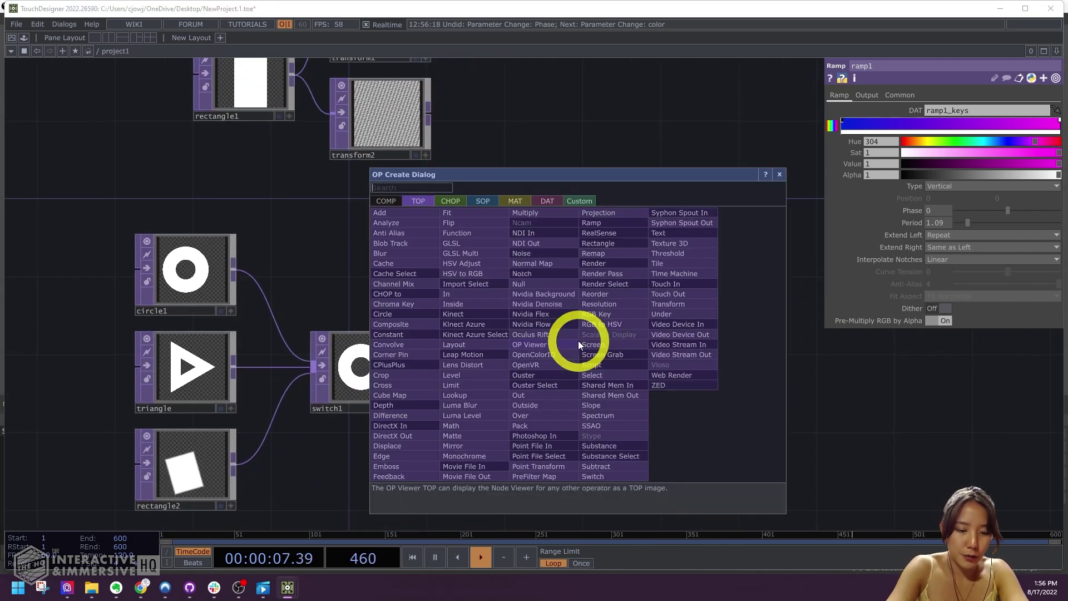
type("com")
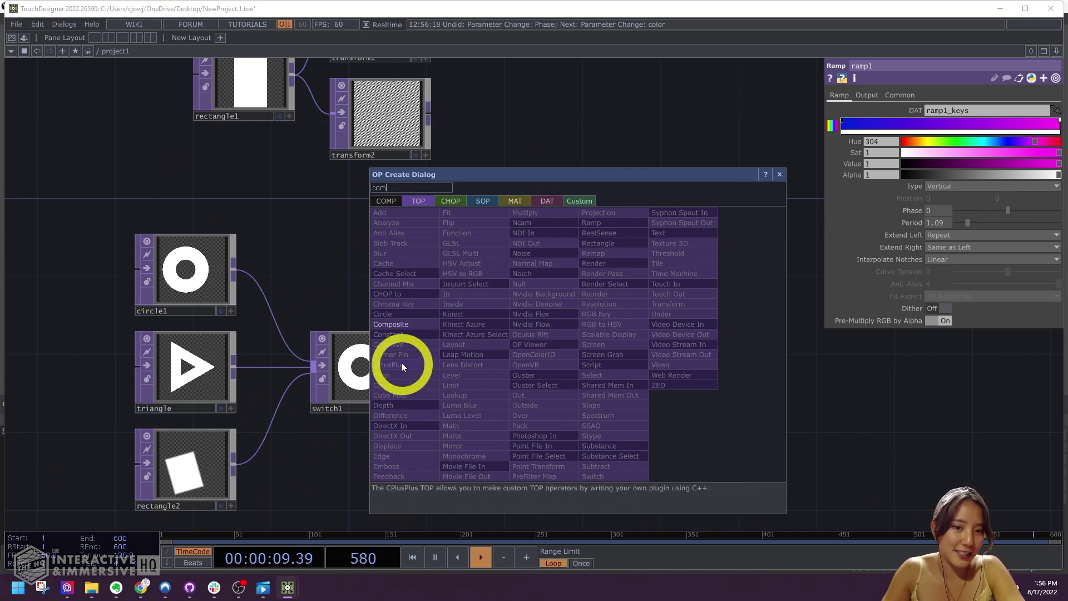
left_click(389, 324)
left_click(595, 270)
Connect transform1, switch1 and ramp1, in that order, to the Composite node's inputs.
scroll(542, 247, "down", 3)
left_click_drag(499, 215, 429, 222)
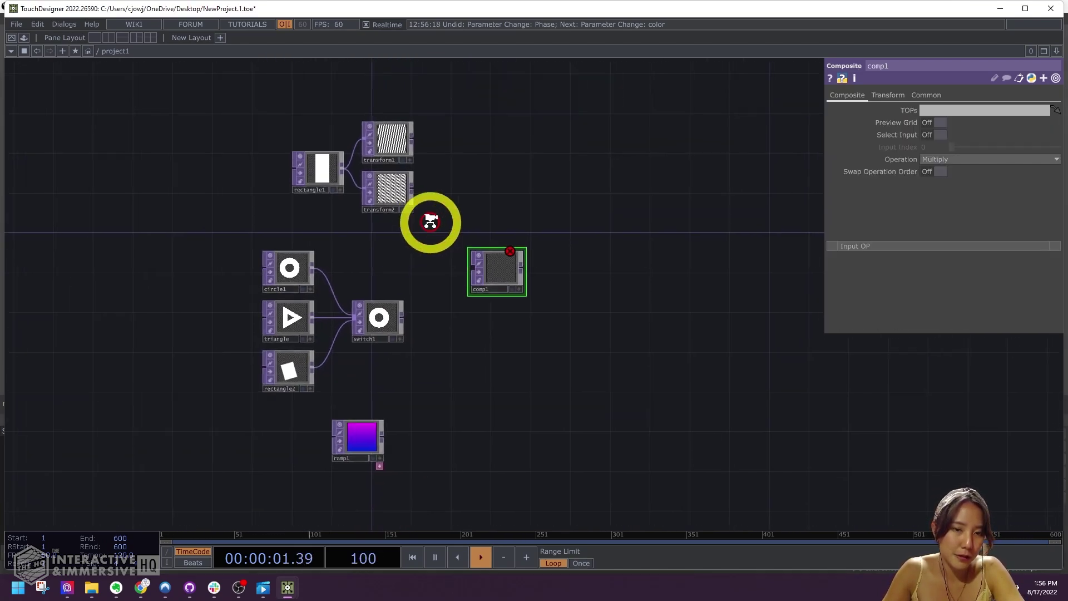
scroll(430, 219, "up", 3)
scroll(432, 214, "down", 1)
left_click_drag(410, 105, 483, 287)
left_click_drag(384, 355, 480, 303)
scroll(465, 242, "up", 5)
scroll(535, 204, "down", 8)
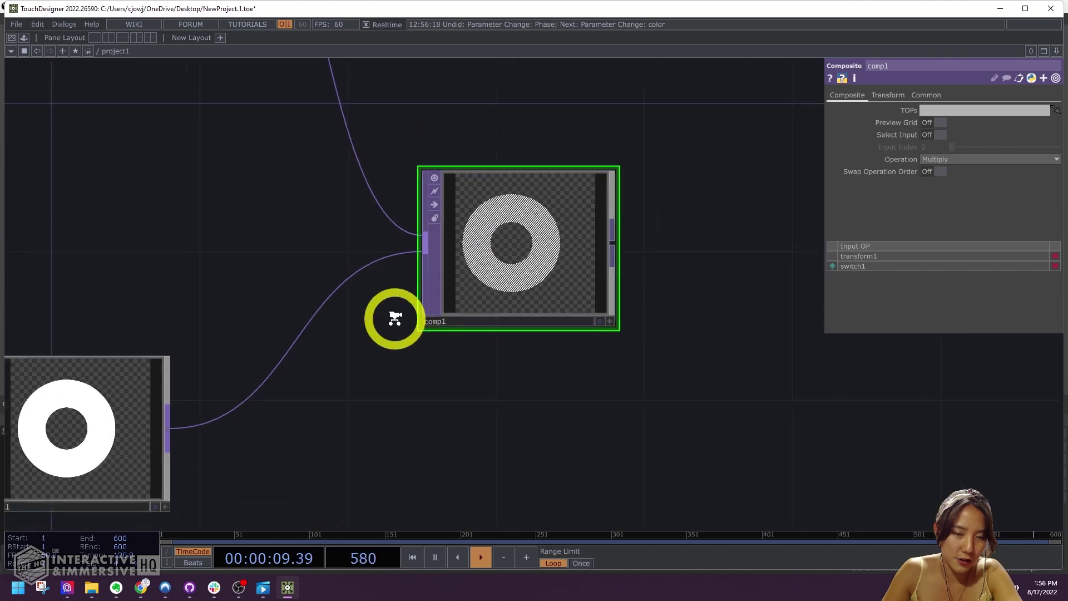
left_click_drag(276, 442, 401, 205)
scroll(401, 206, "up", 5)
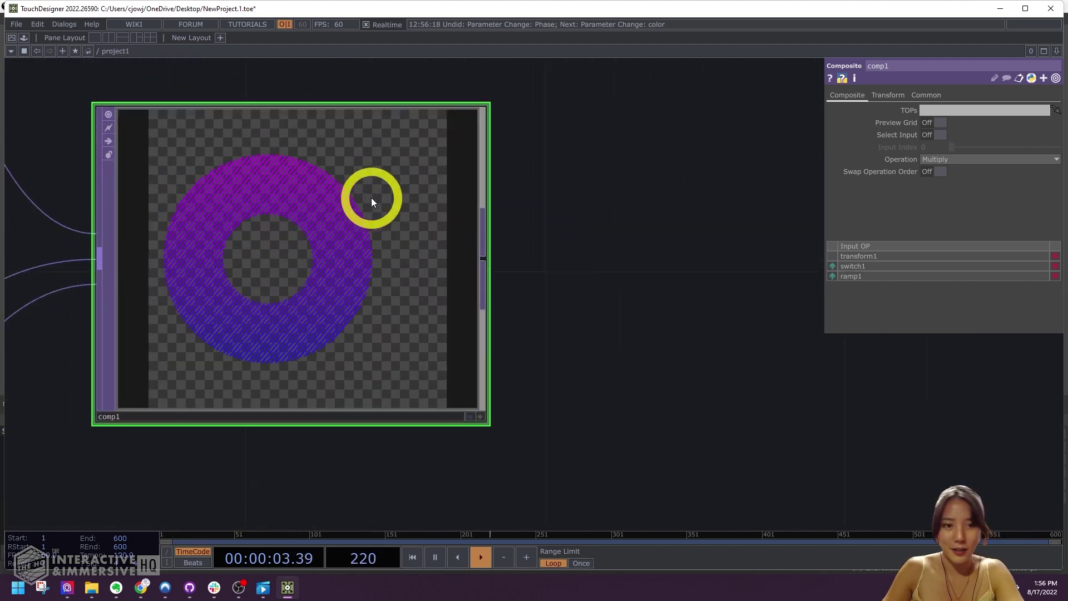
Examine the composited striped ring and trace its stripe, shape and ramp inputs through the network.
scroll(372, 198, "down", 1)
scroll(372, 198, "down", 2)
scroll(507, 203, "down", 1)
middle_click_drag(516, 215, 505, 296)
left_click_drag(505, 295, 516, 205)
left_click_drag(473, 239, 475, 403)
left_click_drag(499, 314, 472, 389)
middle_click_drag(438, 350, 429, 328)
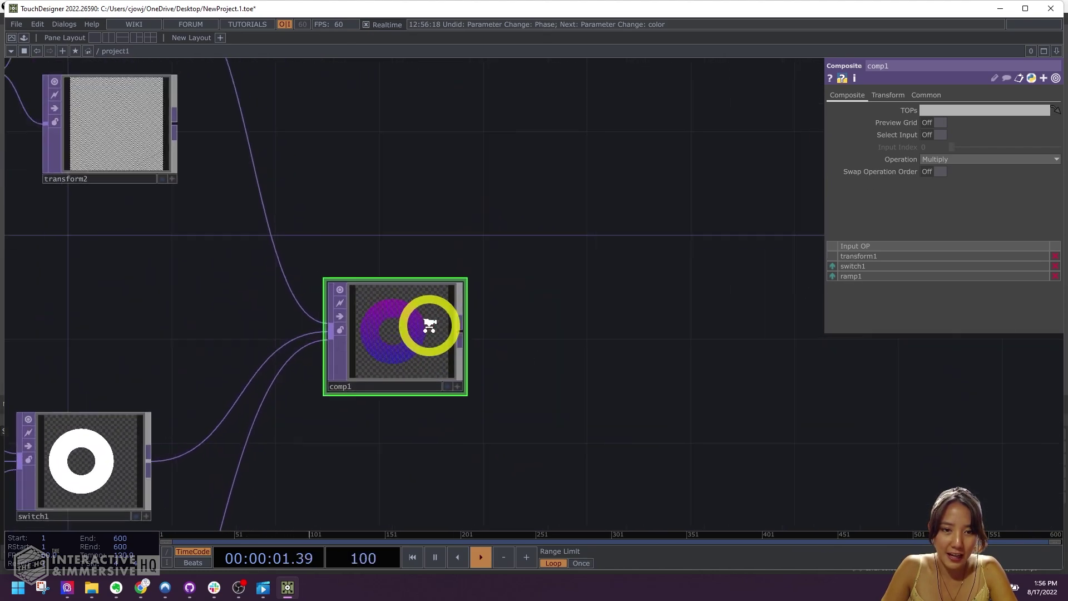
scroll(429, 328, "up", 2)
scroll(601, 348, "down", 2)
scroll(601, 348, "down", 2)
left_click_drag(600, 348, 601, 159)
scroll(442, 383, "up", 3)
left_click_drag(412, 375, 600, 333)
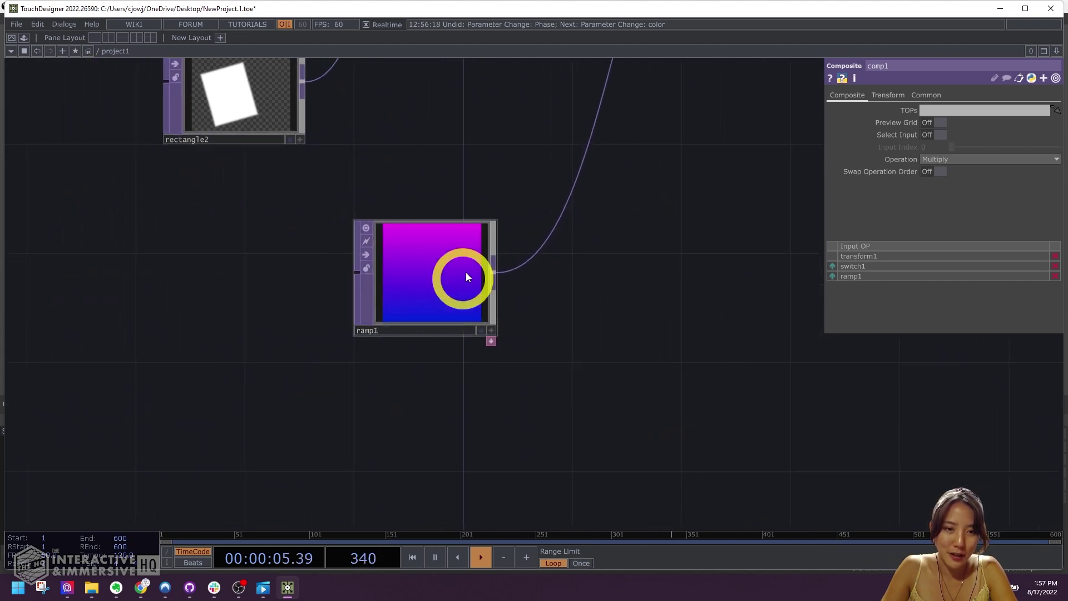
key("h")
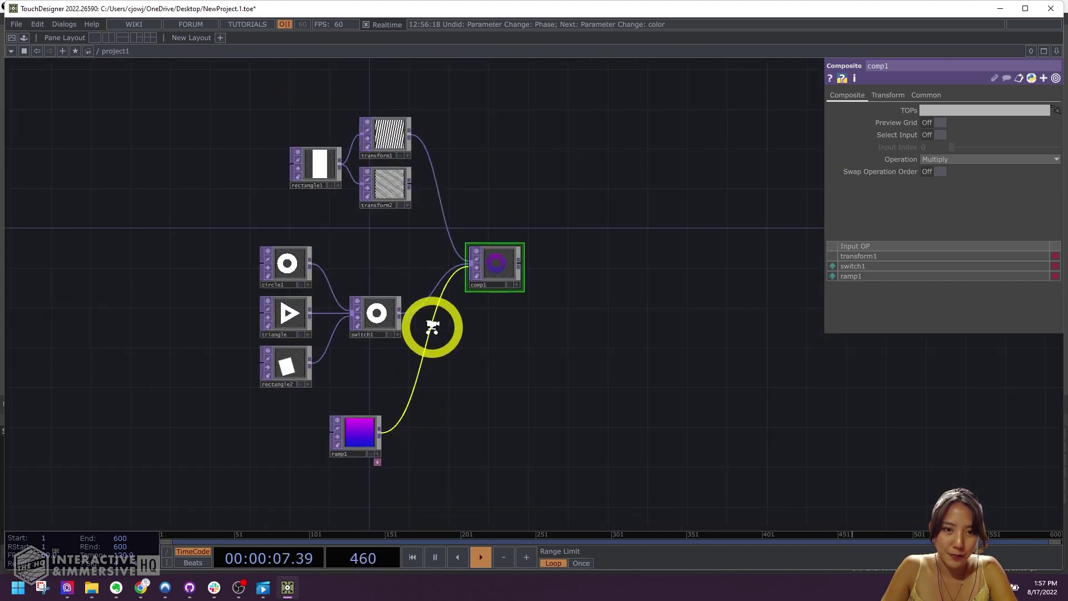
Move transform2 further down, away from transform1.
scroll(432, 326, "up", 3)
left_click_drag(355, 70, 356, 168)
left_click_drag(549, 170, 516, 300)
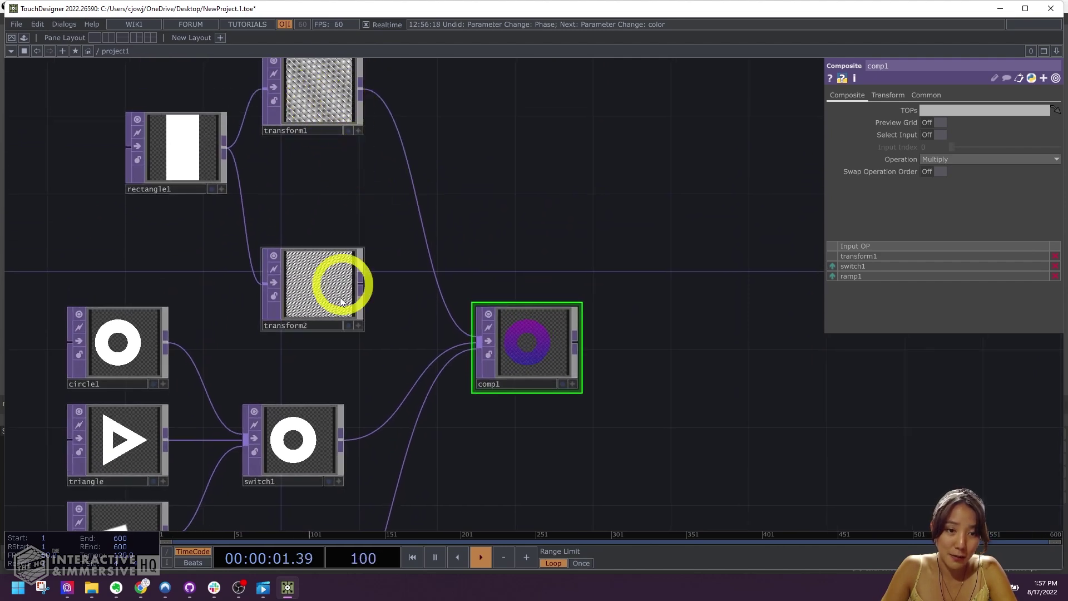
Rename the transform1 node as shape_tex.
left_click(296, 130)
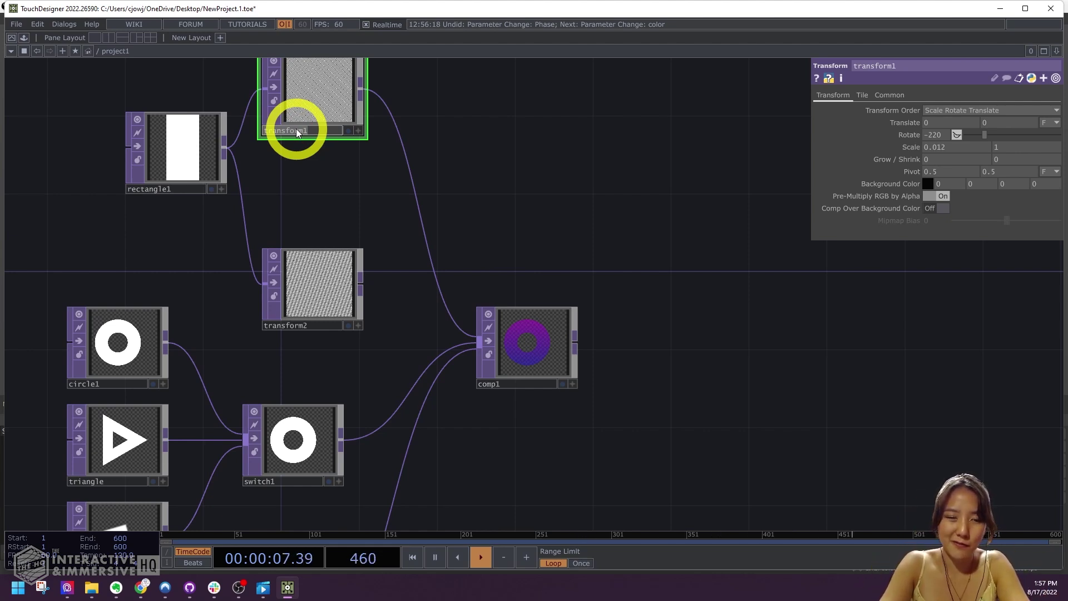
type("shape")
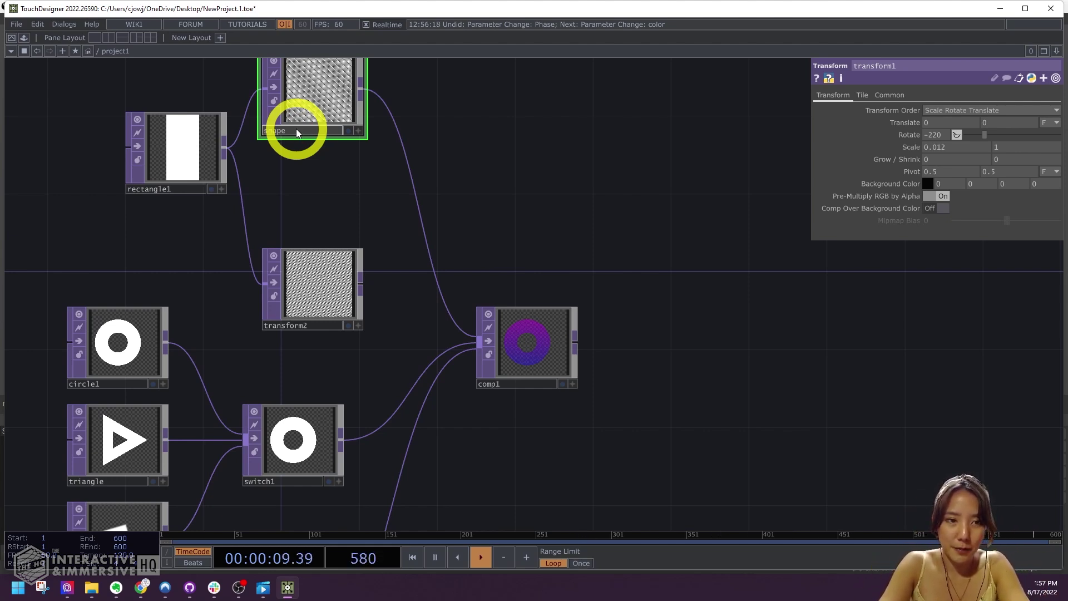
type("_tex")
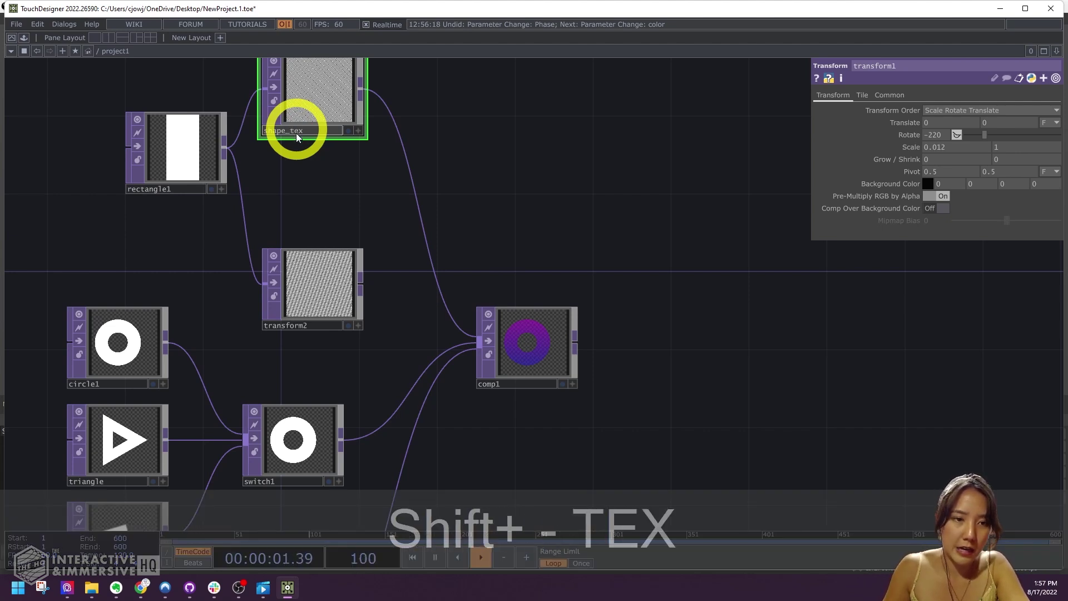
key("Return")
Rename the transform2 node as bk_tex.
left_click(307, 328)
type("bk_tex")
key("Return")
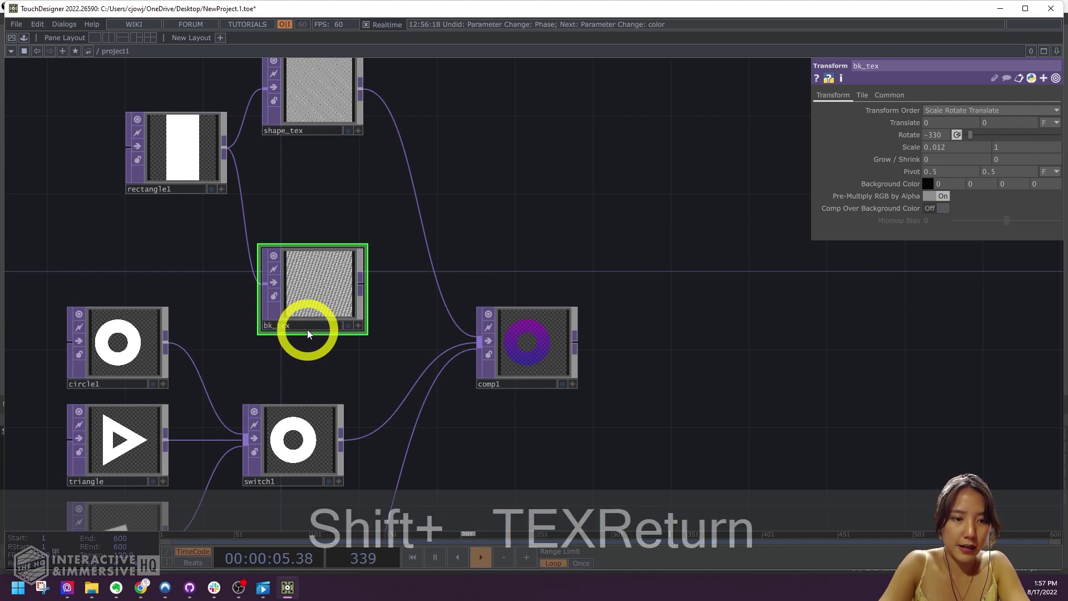
Add an HSV Adjust TOP beside ramp1.
left_click_drag(537, 244, 553, 129)
scroll(512, 285, "up", 3)
left_click_drag(446, 417, 450, 338)
left_click(321, 327)
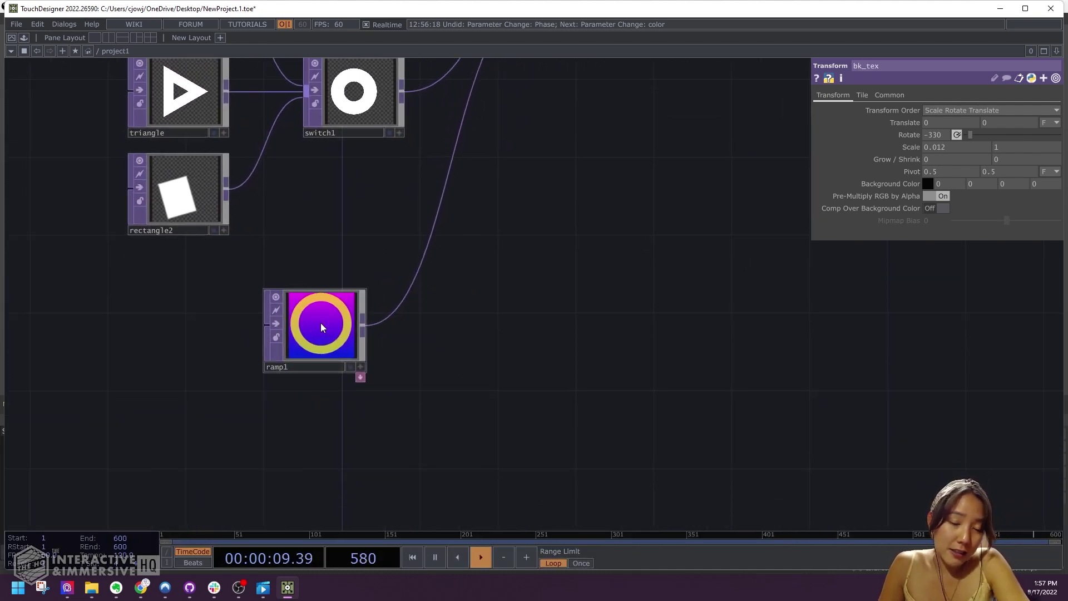
left_click(457, 362)
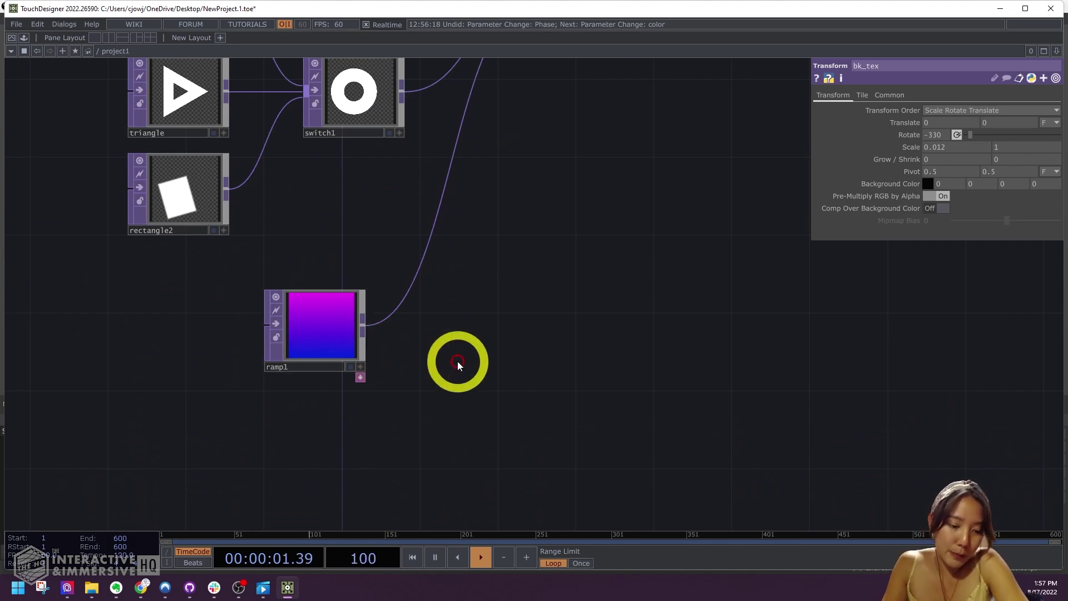
key("Tab")
type("hue")
key("BackSpace")
key("BackSpace")
key("BackSpace")
type("hs")
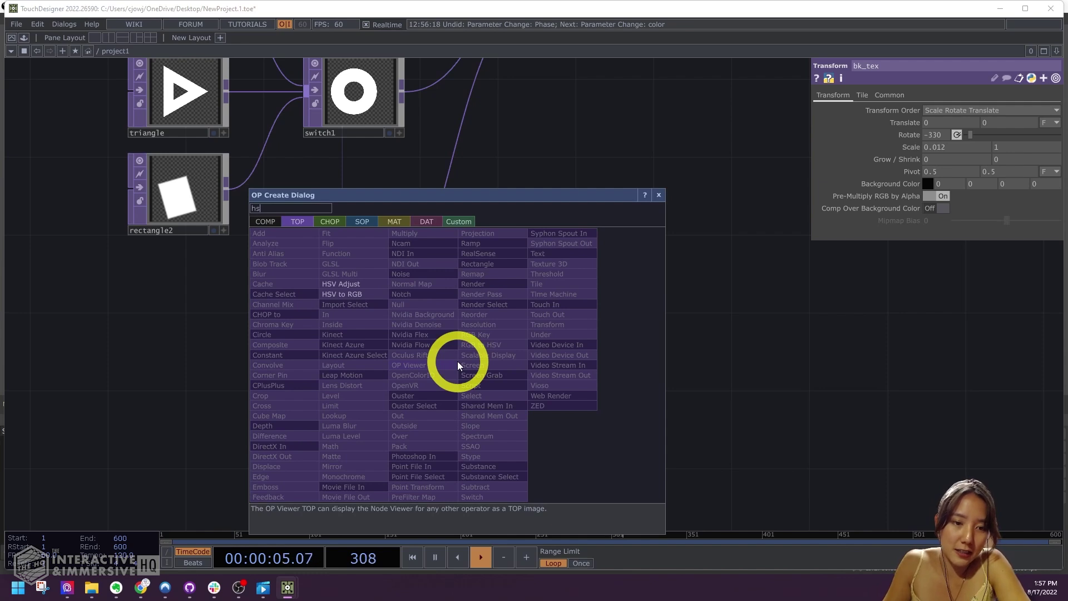
left_click(342, 284)
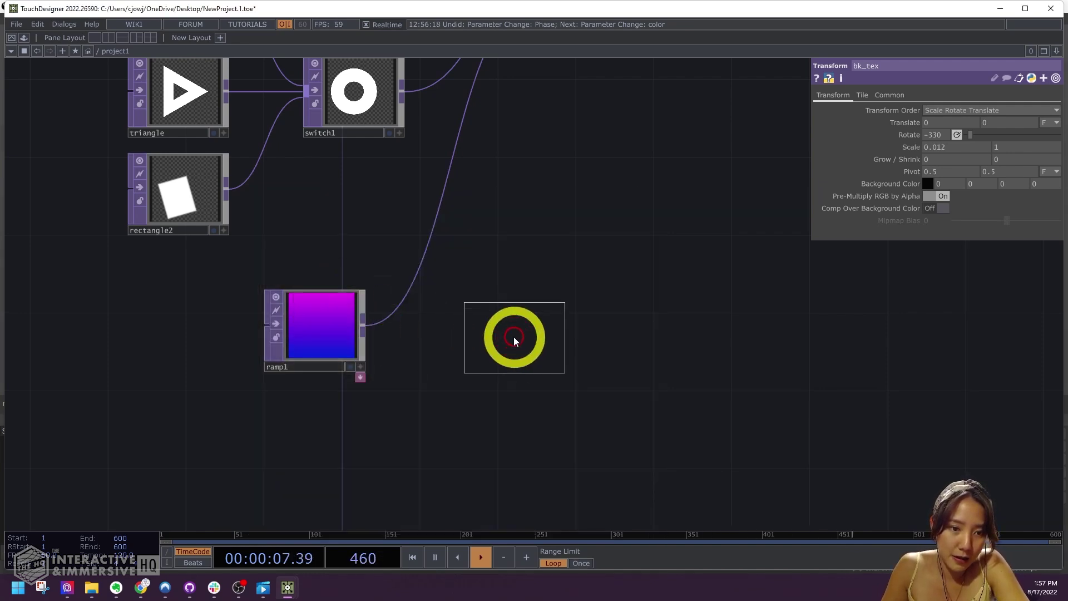
left_click(515, 338)
Connect ramp1's output to the HSV Adjust node and show that node's parameters.
left_click_drag(370, 332, 447, 332)
left_click(480, 333)
scroll(640, 328, "up", 5)
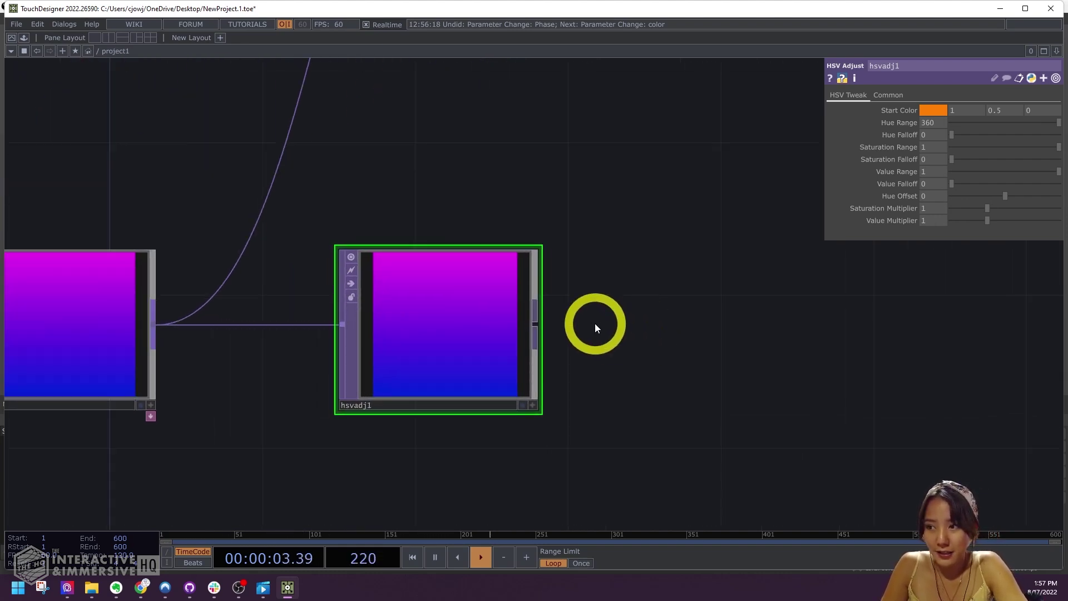
Try a hue offset of 13 and a saturation multiplier of 1.03 on the HSV Adjust node.
left_click_drag(1003, 194, 1008, 196)
left_click(947, 195)
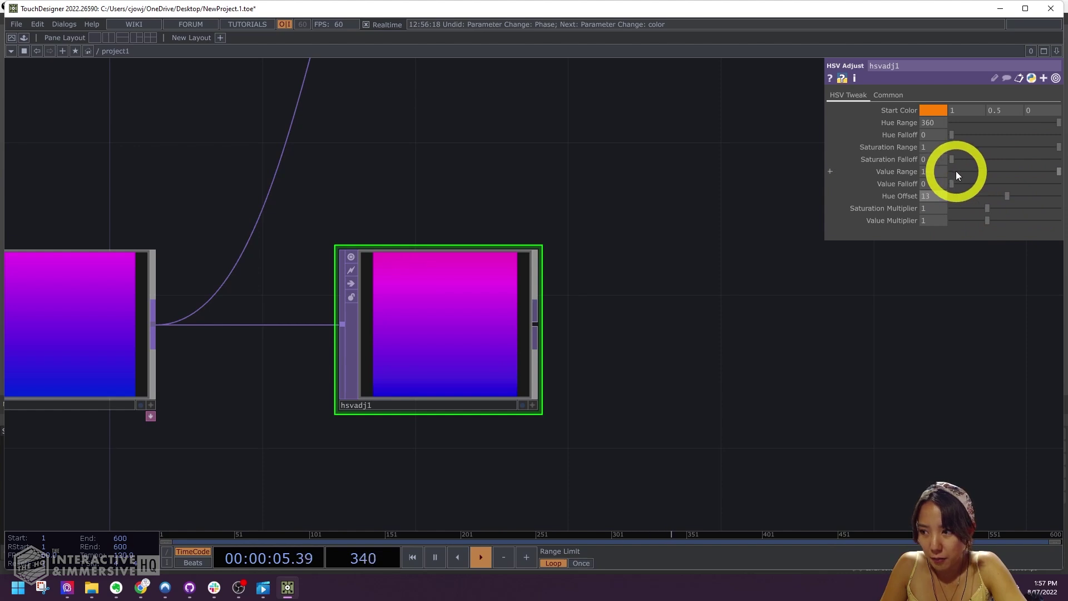
mouse_move(987, 208)
left_mouse_down()
mouse_move(974, 209)
mouse_move(1000, 209)
left_mouse_up()
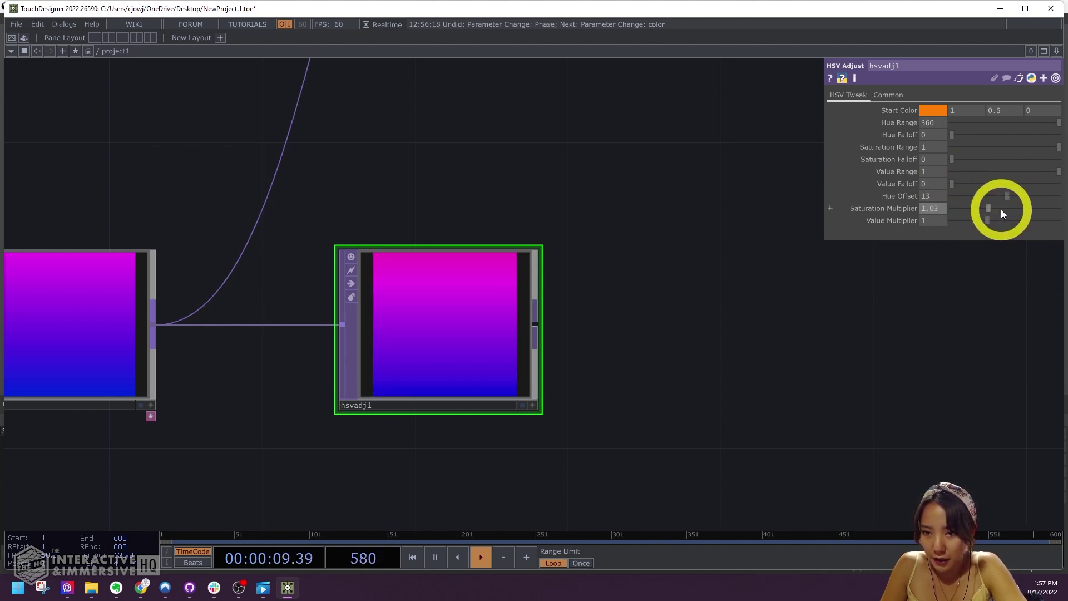
key("ctrl+z")
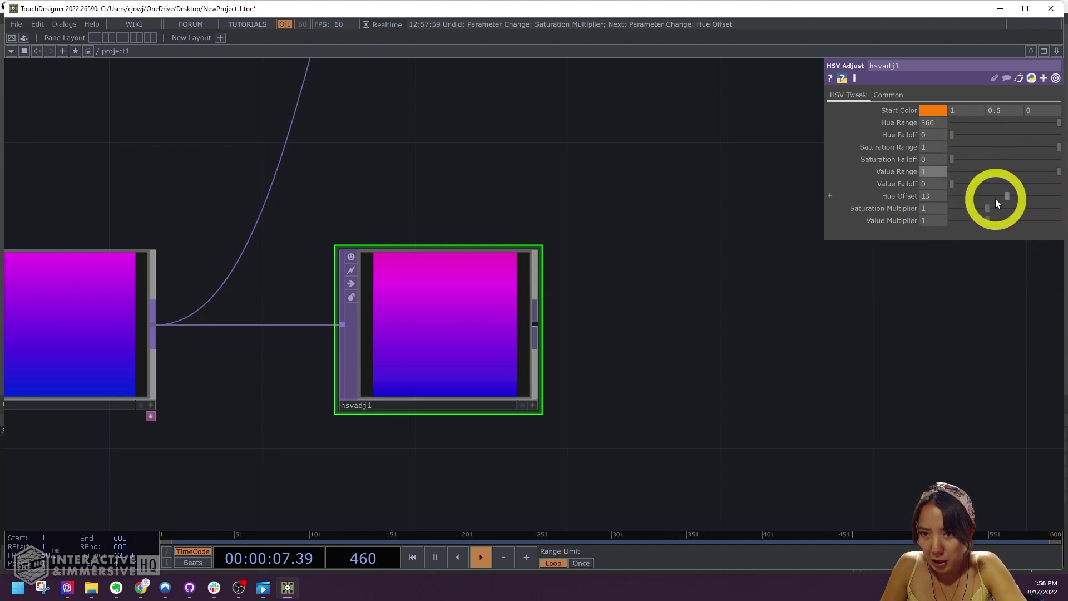
Set the HSV Adjust node's hue offset to -39 for a blue-to-cyan gradient.
left_click_drag(1006, 196, 989, 198)
key("ctrl+z")
mouse_move(1006, 195)
left_mouse_down()
mouse_move(1018, 196)
mouse_move(1000, 198)
left_mouse_up()
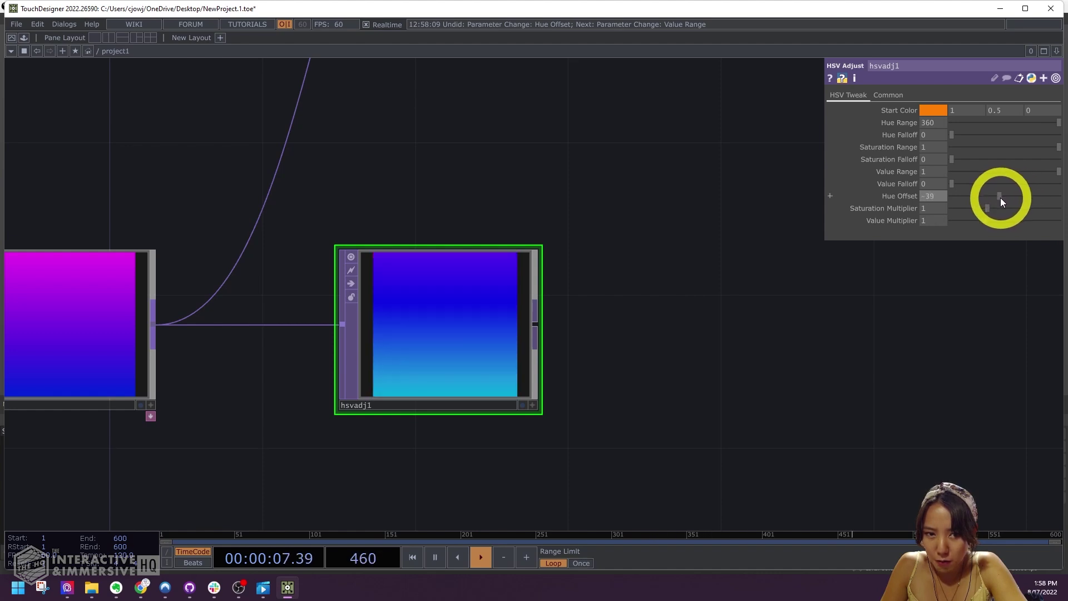
Add a Multiply TOP in the empty area below comp1, beside the HSV Adjust node.
scroll(691, 296, "down", 5)
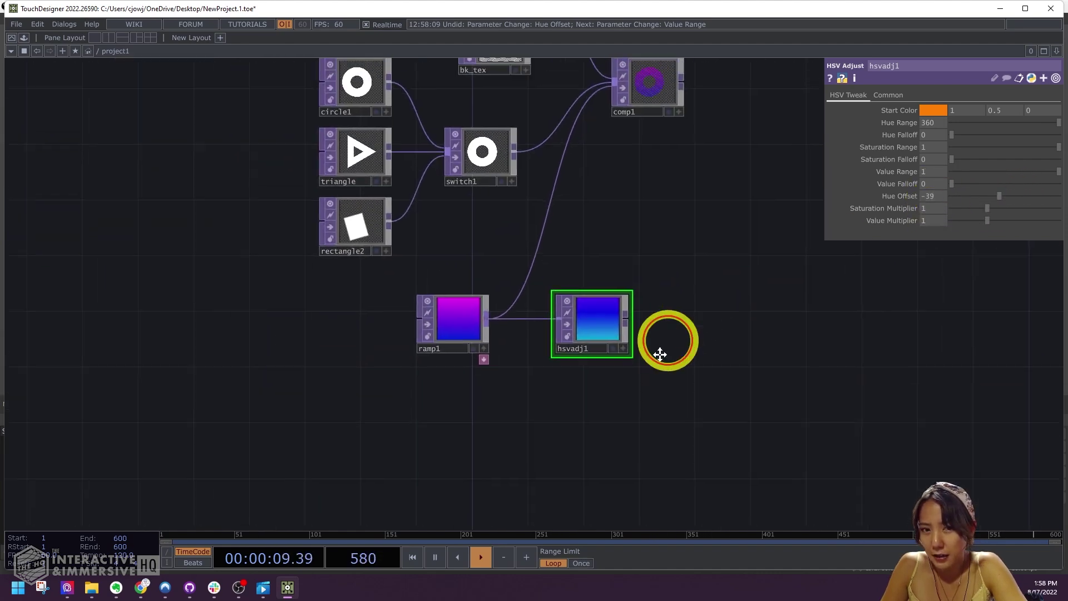
left_click_drag(695, 243, 620, 348)
left_click(554, 165)
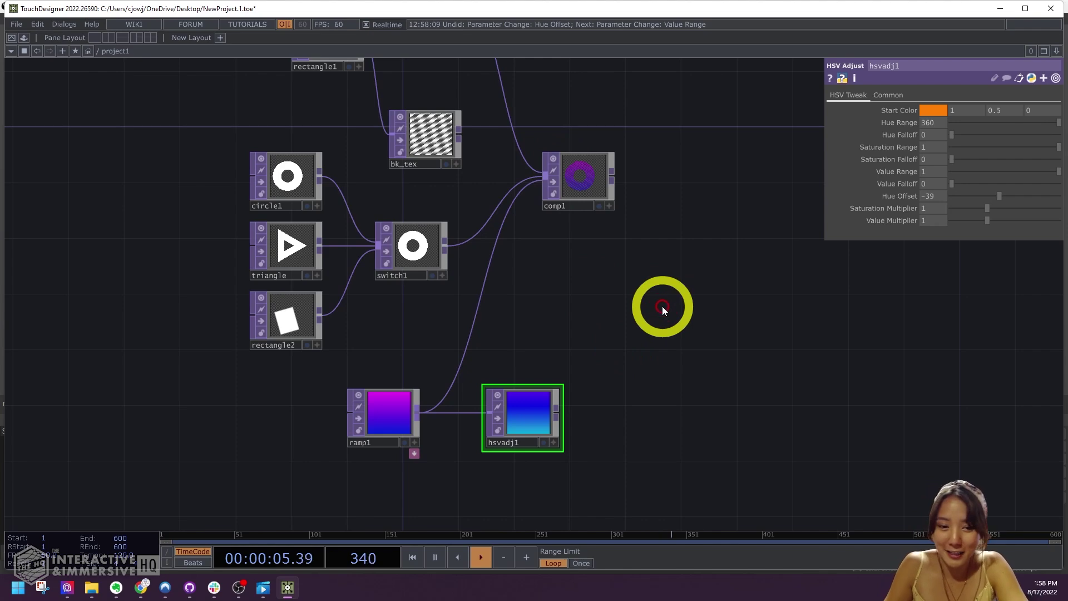
key("Tab")
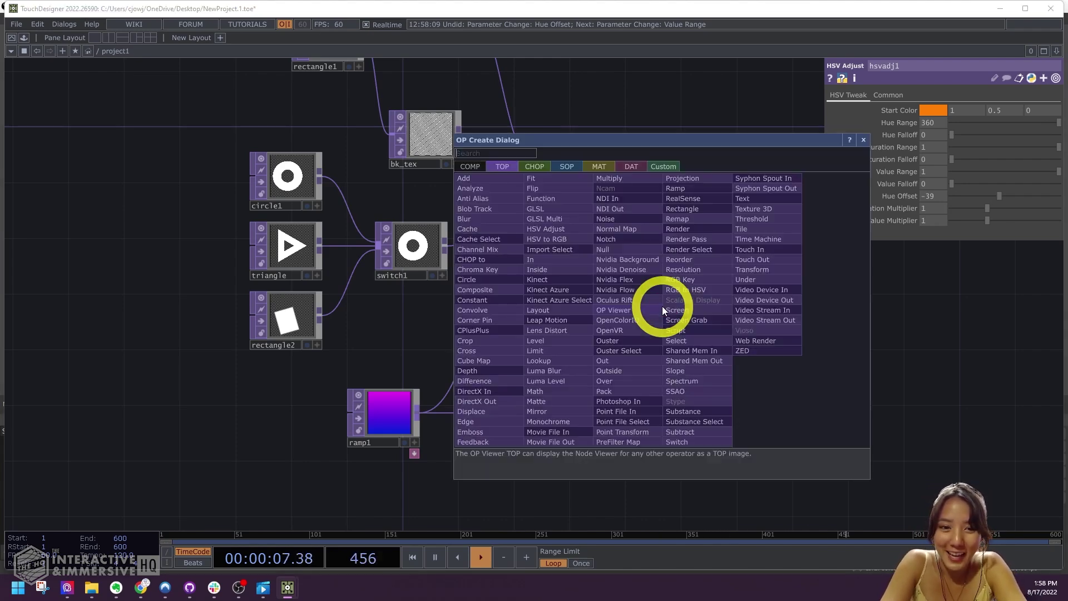
type("mul")
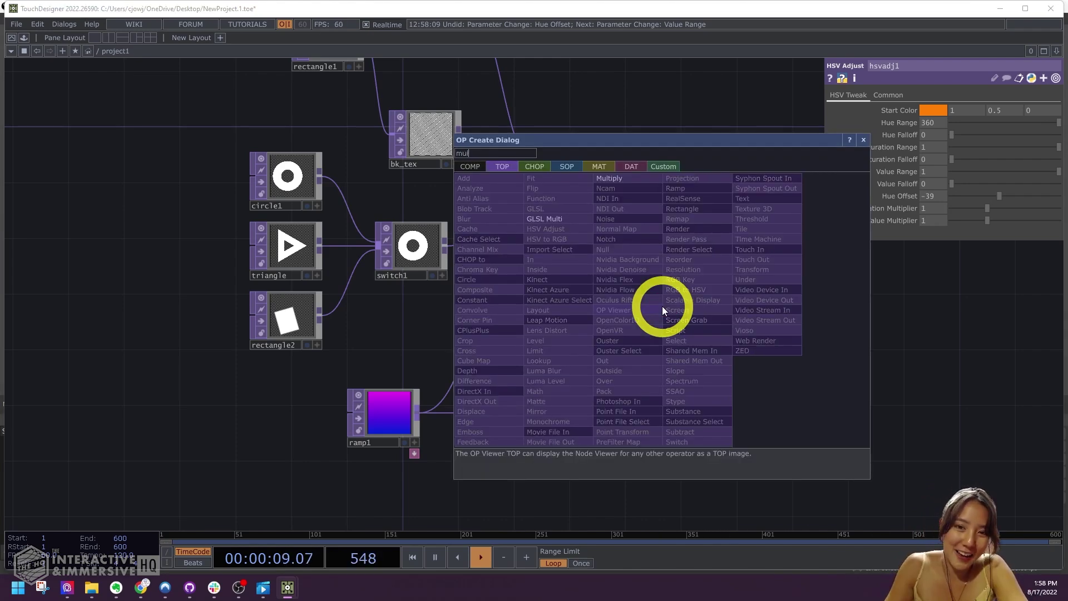
left_click(633, 179)
left_click(663, 356)
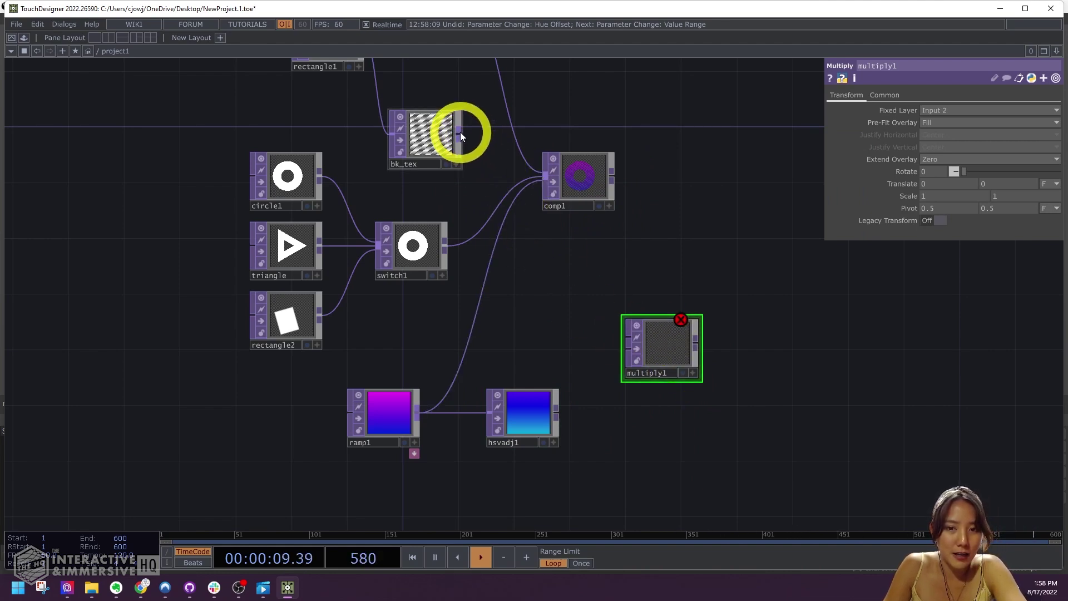
Connect bk_tex to the first input and hsvadj1 to the second input of multiply1.
left_click_drag(459, 132, 616, 338)
left_click(616, 338)
scroll(583, 383, "up", 5)
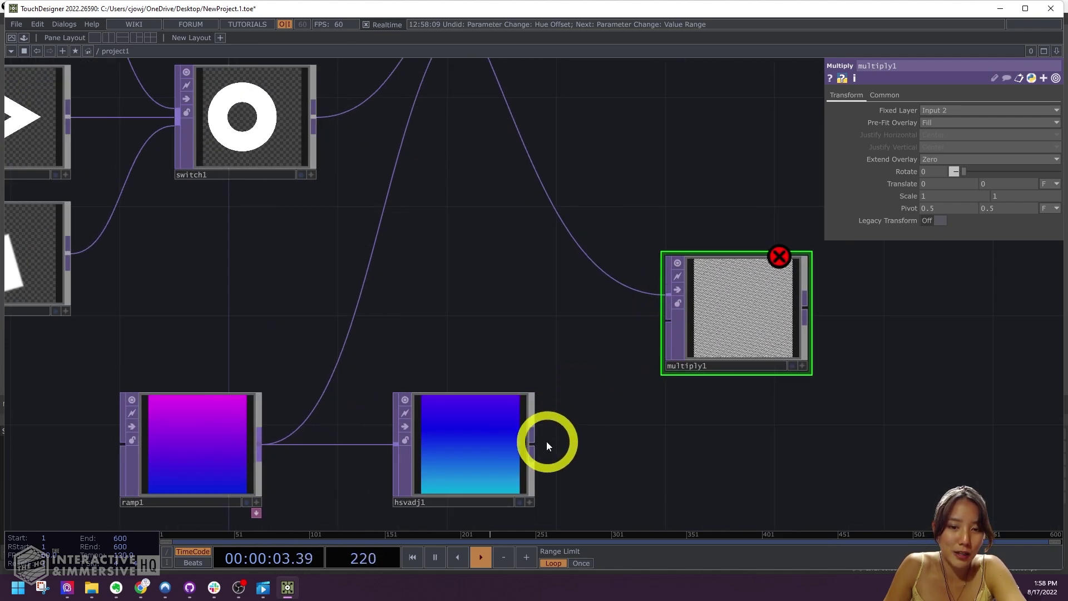
left_click_drag(532, 443, 583, 361)
scroll(583, 362, "down", 5)
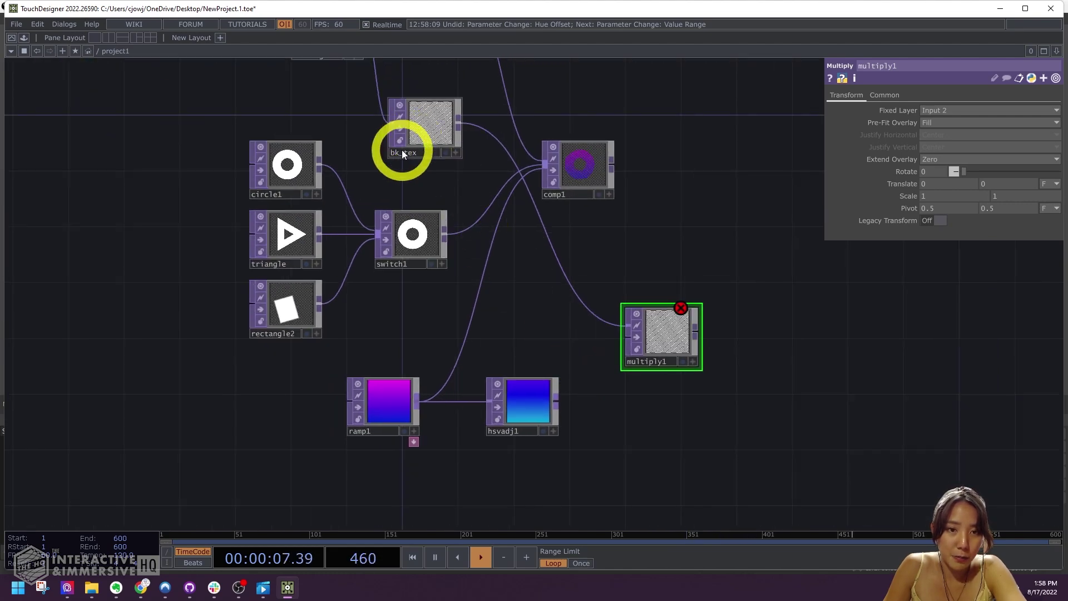
left_click_drag(559, 402, 665, 345)
scroll(695, 320, "up", 5)
scroll(693, 320, "down", 8)
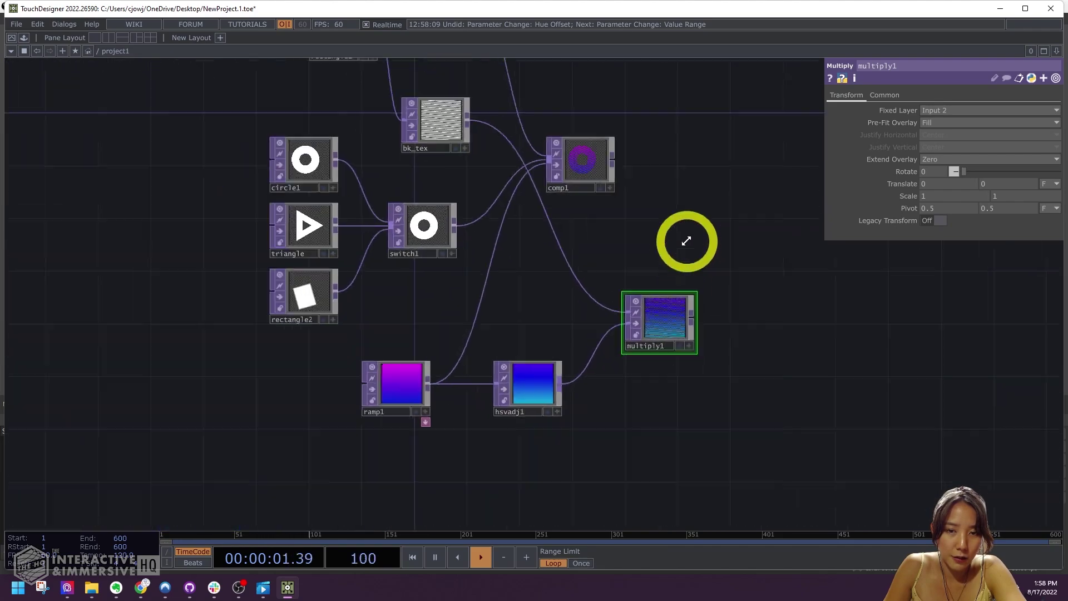
Examine the coloured stripe background in multiply1 and the striped ring in comp1 up close.
scroll(546, 294, "up", 3)
left_click_drag(470, 238, 511, 231)
scroll(621, 239, "up", 3)
scroll(622, 239, "down", 3)
left_click_drag(670, 282, 604, 393)
left_click_drag(520, 326, 482, 267)
scroll(412, 186, "up", 3)
left_click_drag(411, 186, 560, 344)
scroll(443, 270, "down", 3)
left_click_drag(486, 310, 390, 150)
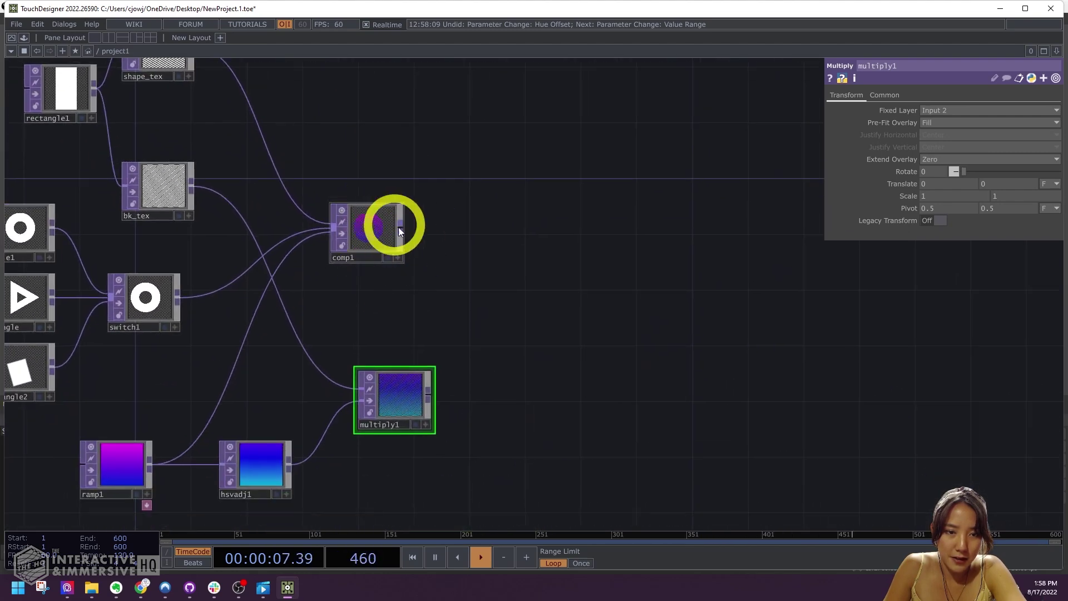
scroll(441, 256, "up", 3)
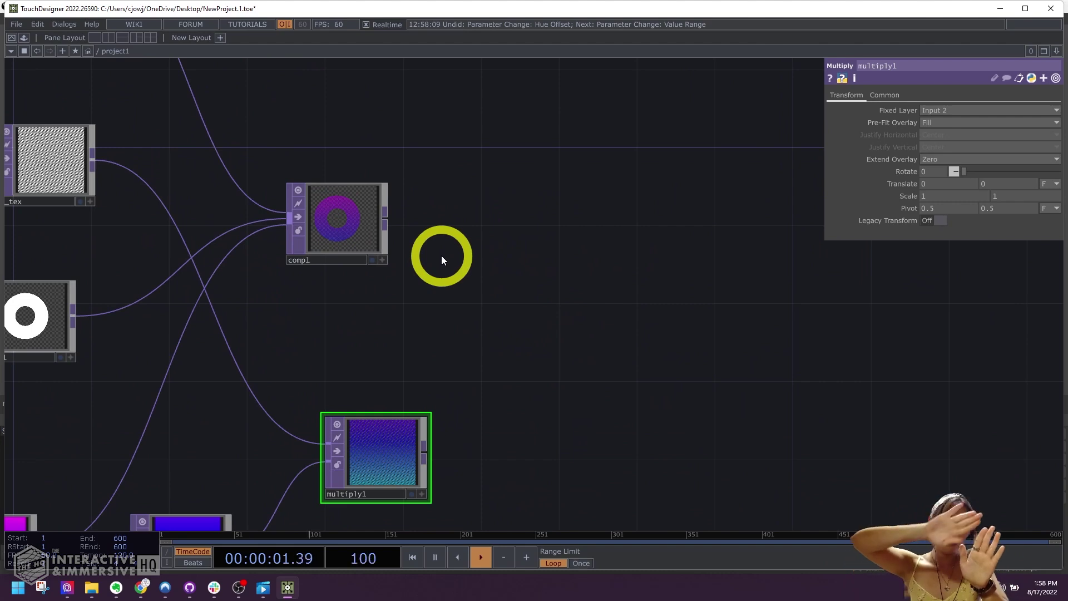
scroll(441, 256, "up", 1)
scroll(443, 342, "up", 4)
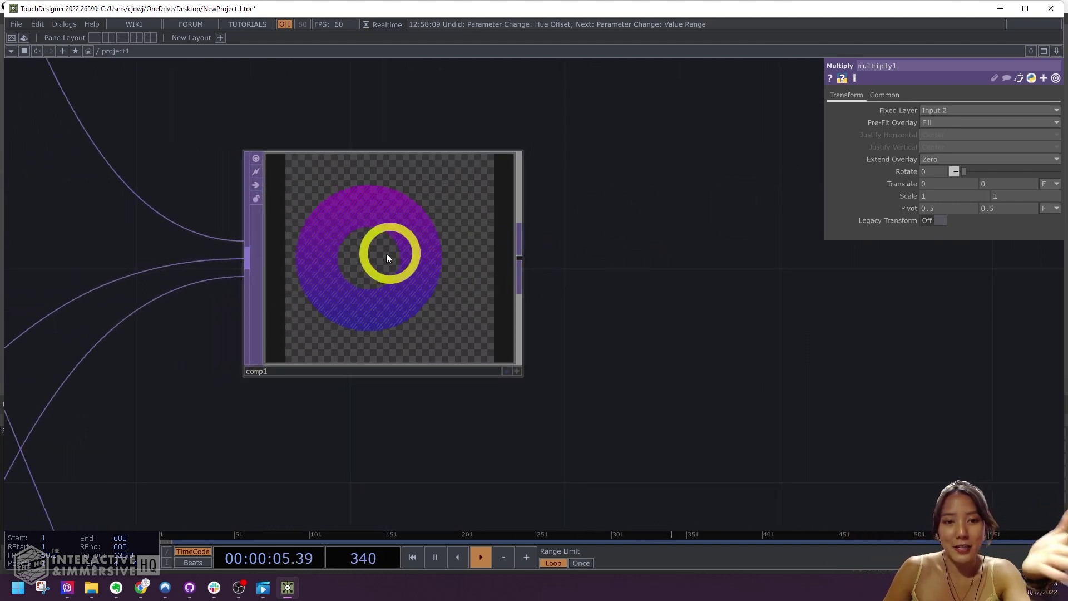
Add a Flip TOP fed by comp1 and turn on both Flip X and Flip Y.
left_click_drag(643, 257, 631, 336)
key("Tab")
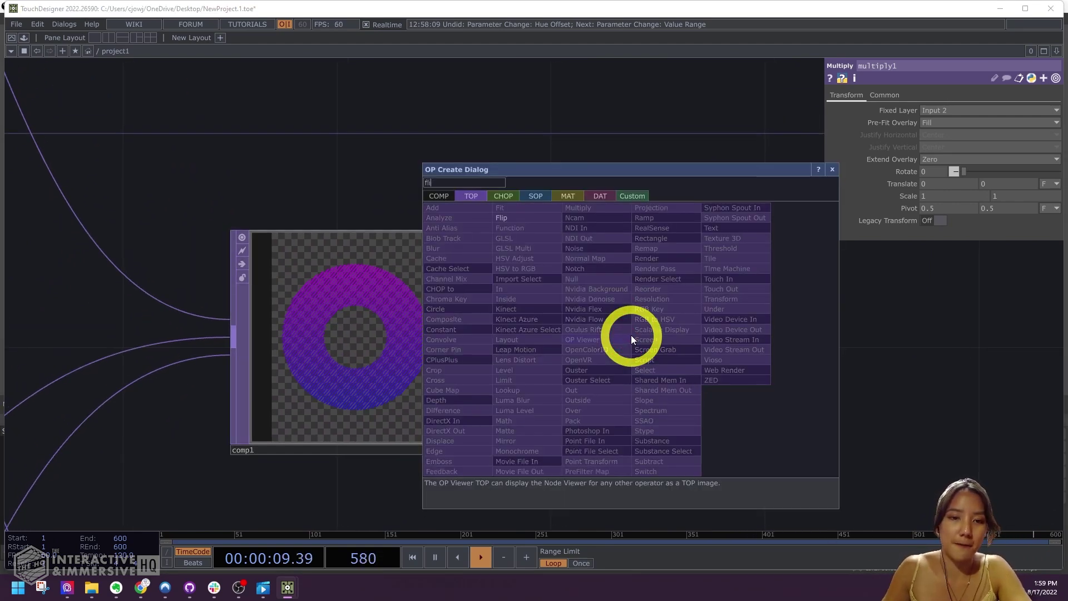
left_click(520, 222)
left_click(739, 184)
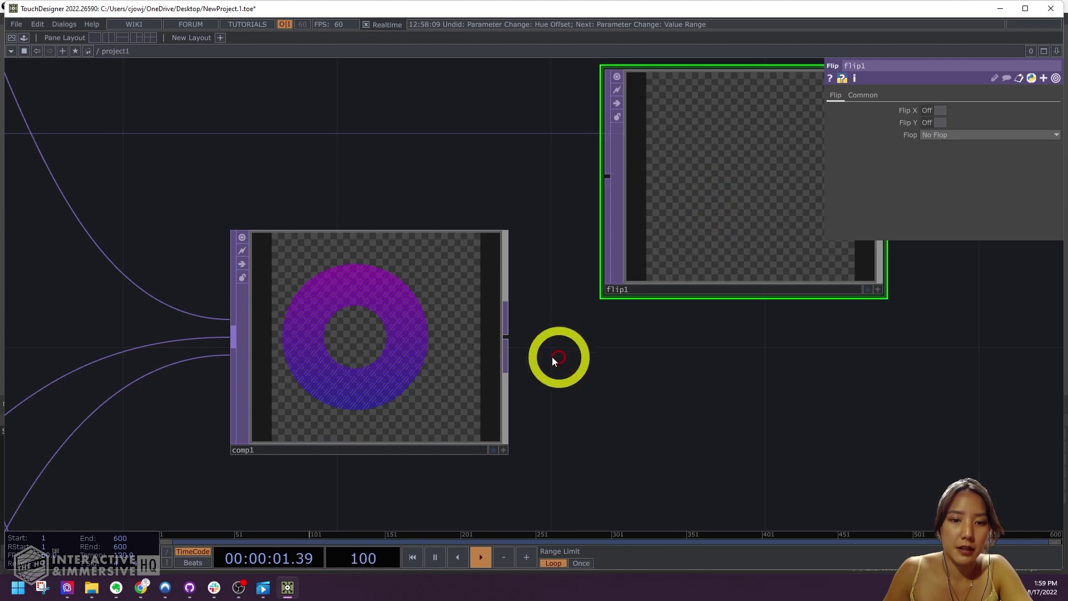
left_click_drag(506, 341, 596, 213)
left_click_drag(654, 392, 523, 390)
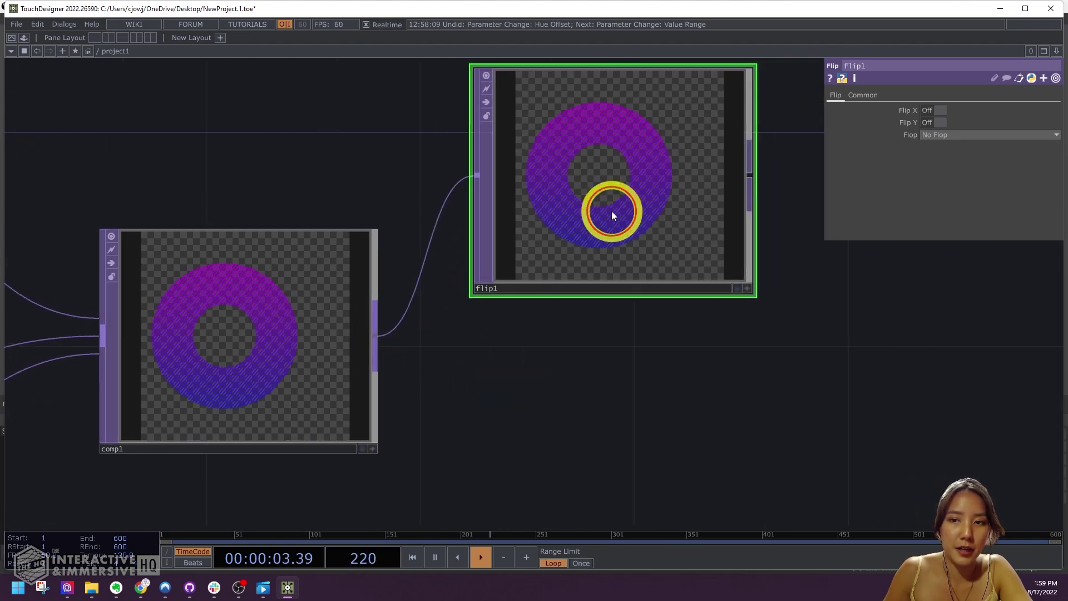
left_click(926, 111)
left_click(934, 122)
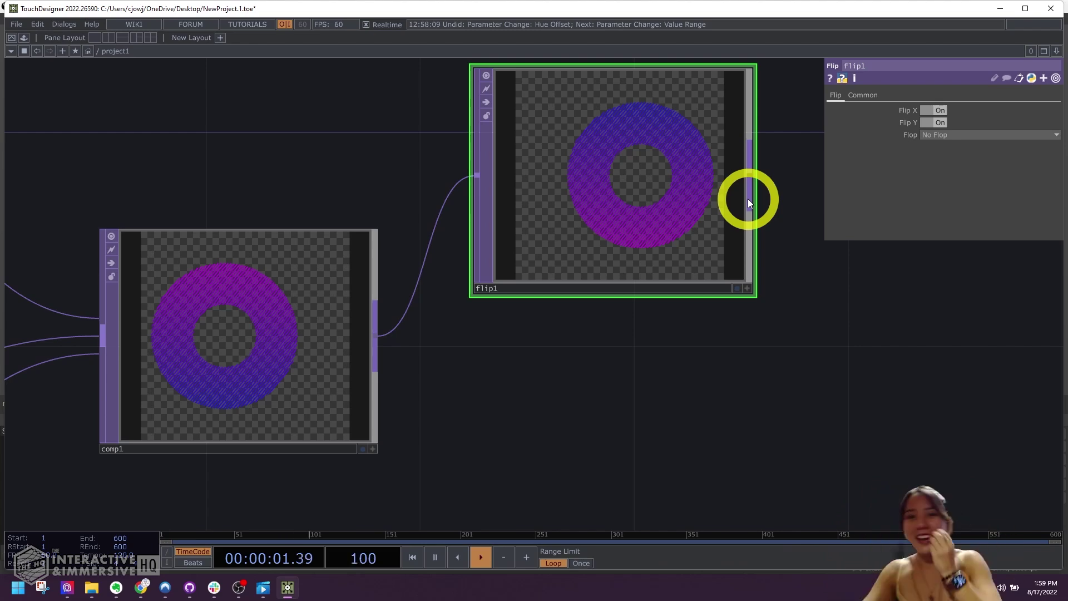
Add an HSV Adjust TOP connected to the output of flip1.
scroll(747, 198, "down", 3)
left_click_drag(779, 273, 644, 319)
right_click(630, 244)
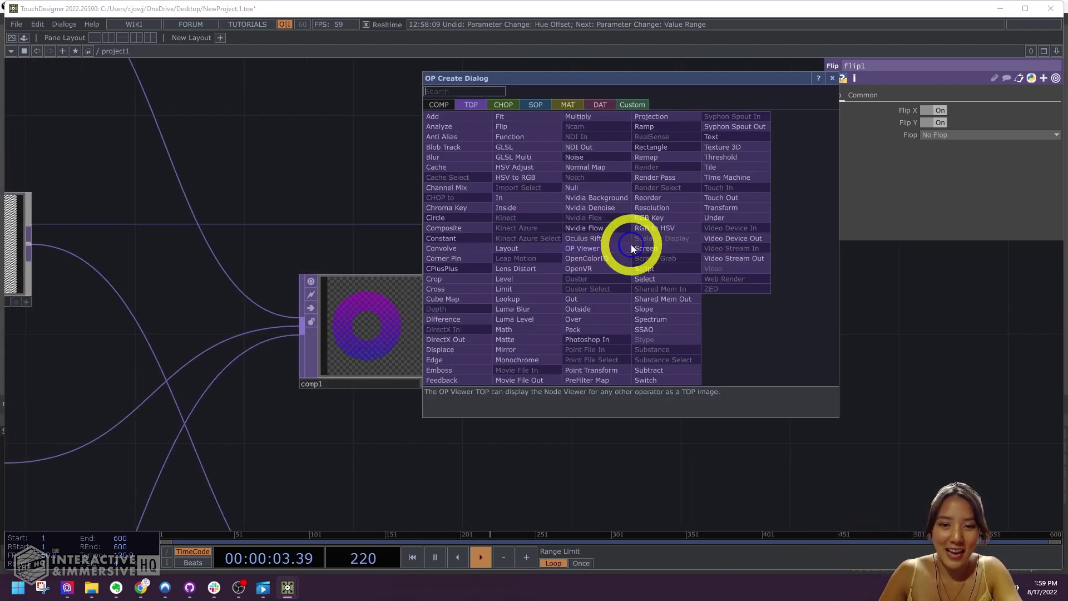
type("hs")
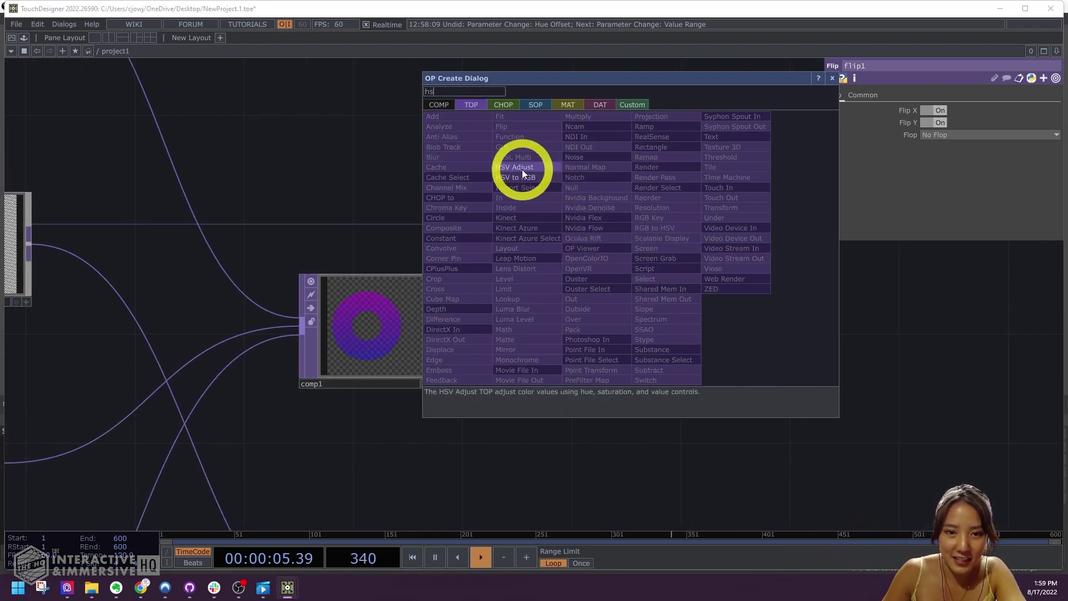
left_click(521, 169)
left_click(745, 244)
left_click_drag(786, 291, 639, 215)
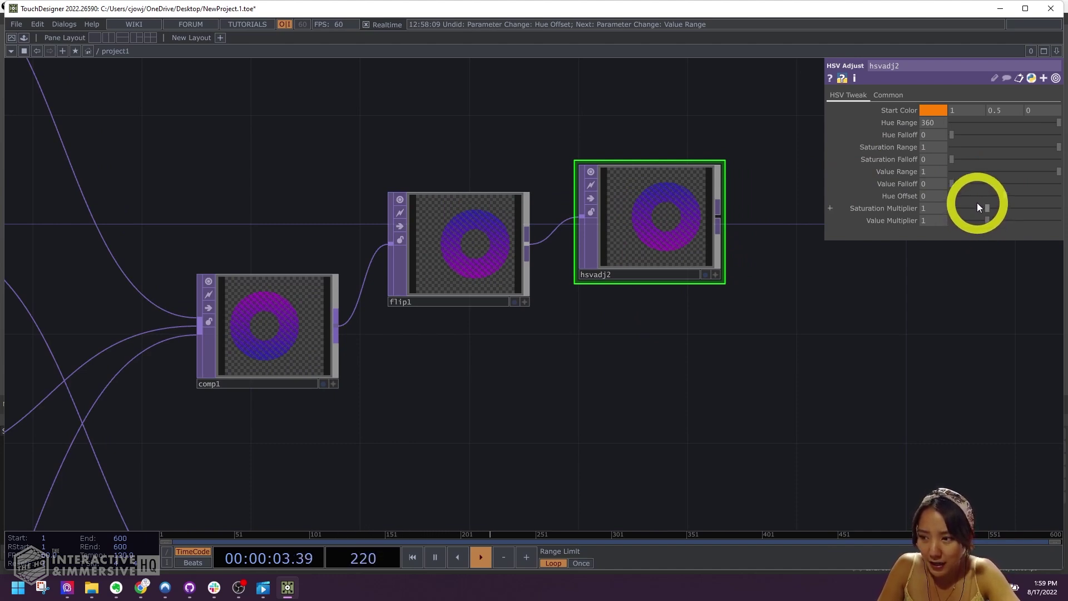
Set the hue offset of hsvadj2 to -149 to turn the flipped ring green.
mouse_move(979, 195)
left_mouse_down()
mouse_move(1004, 194)
mouse_move(993, 196)
left_mouse_up()
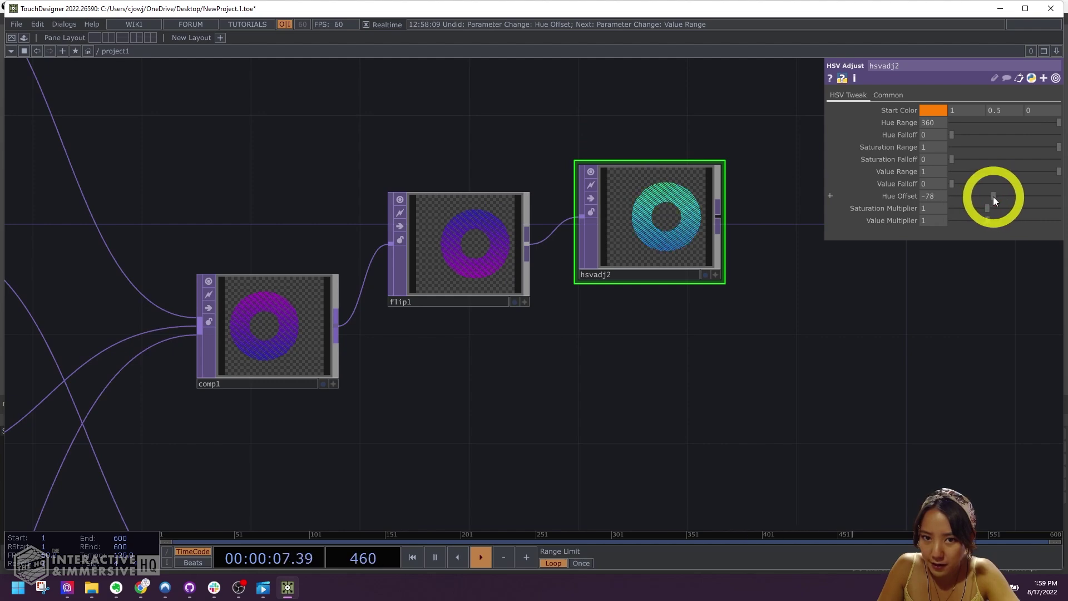
scroll(679, 225, "down", 5)
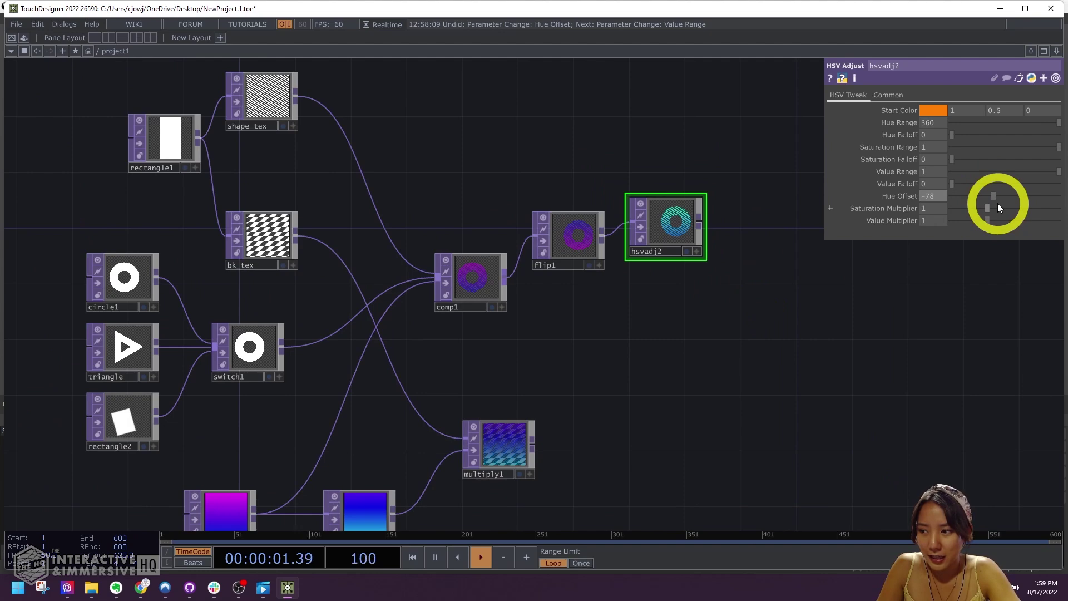
left_click_drag(996, 195, 989, 195)
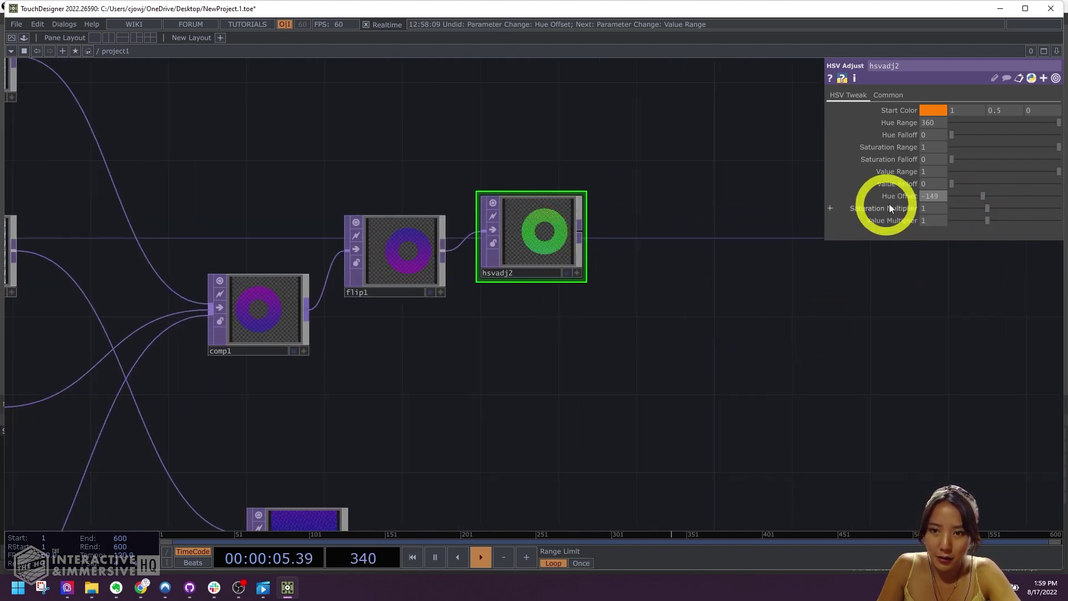
Rearrange multiply1, hsvadj2 and flip1 to clear space around comp1's output.
scroll(784, 208, "down", 3)
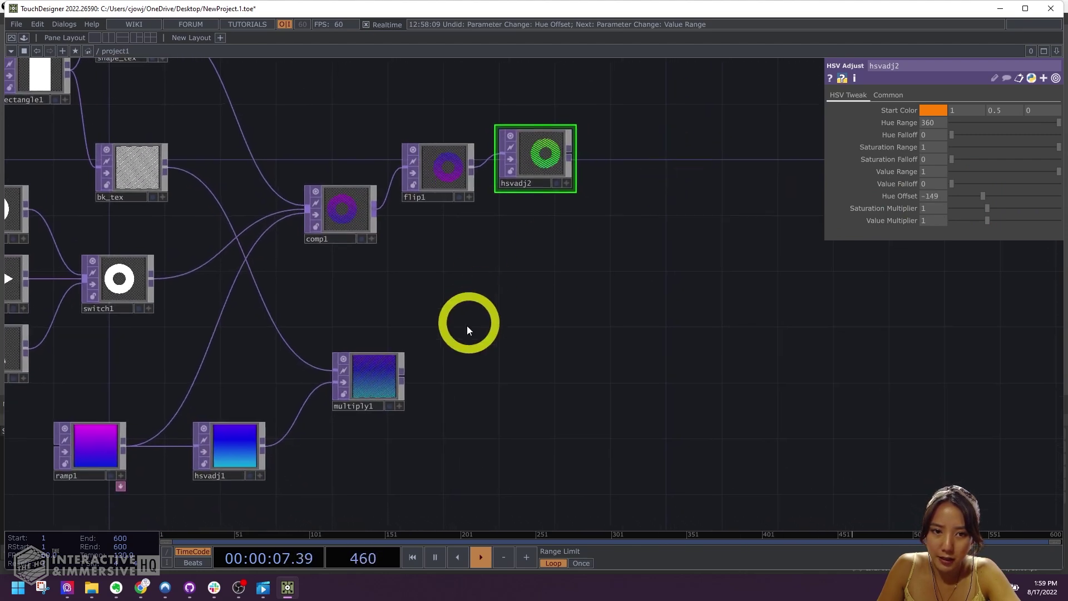
left_click_drag(388, 379, 459, 379)
left_click_drag(548, 144, 535, 115)
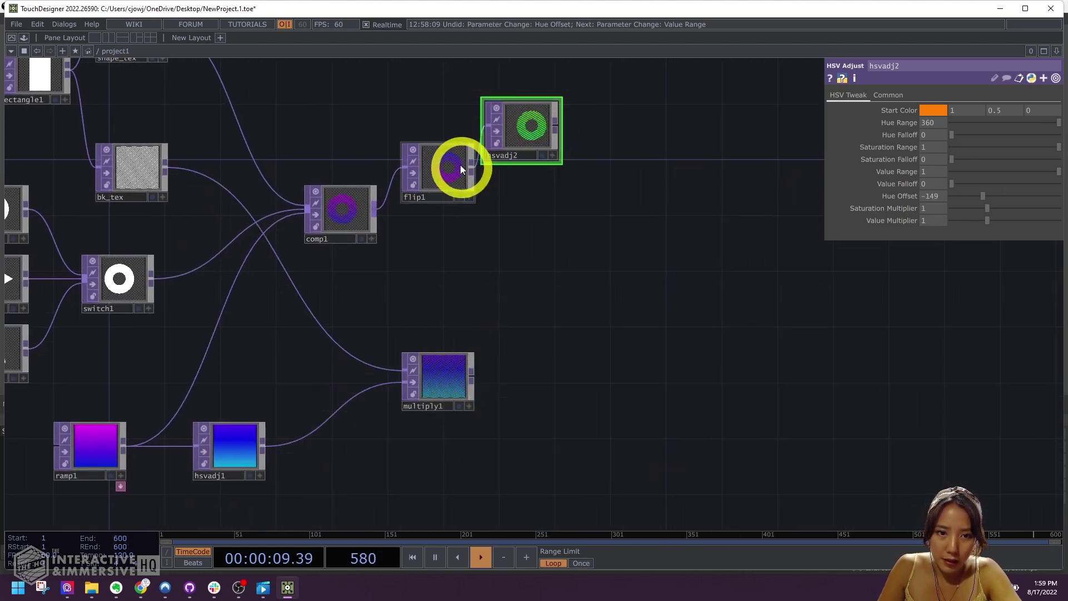
left_click_drag(448, 169, 434, 113)
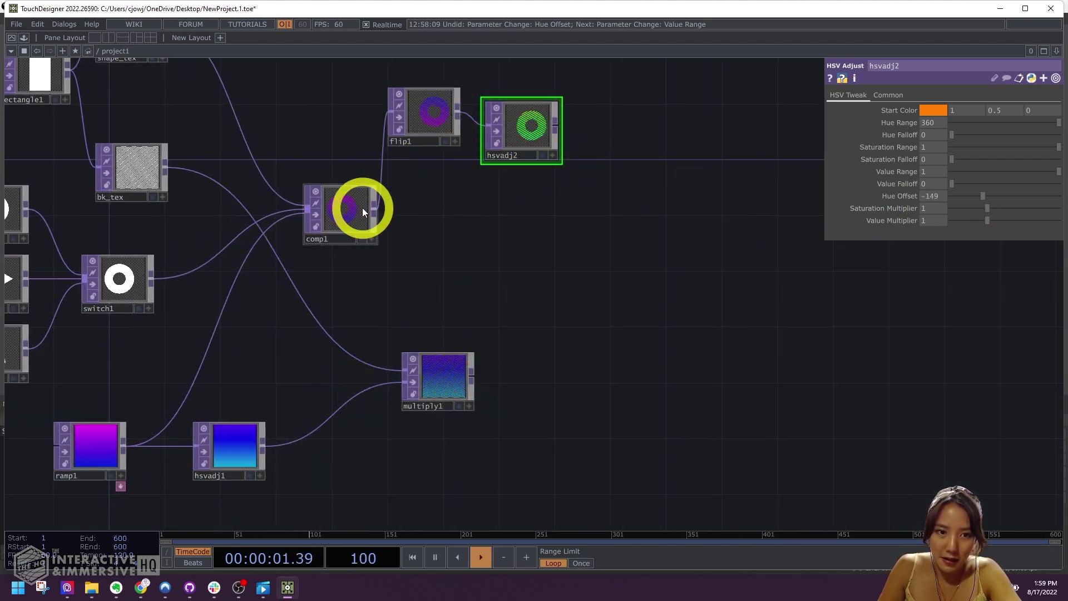
Add a Composite TOP in the space beyond comp1 and set its operation to Over.
key("Tab")
type("com")
left_click(462, 232)
left_click(637, 235)
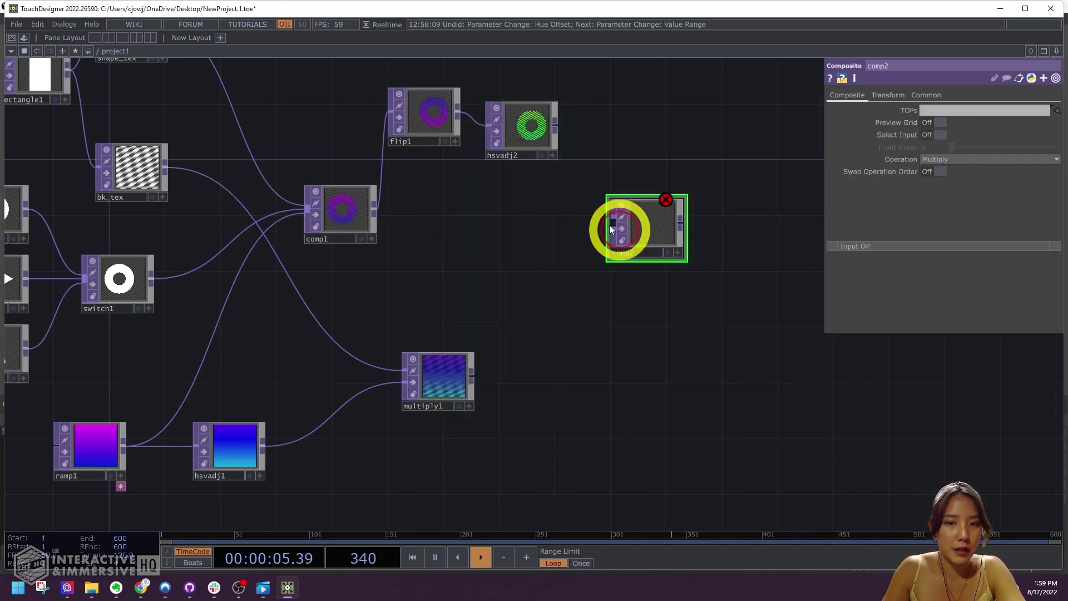
left_click(1019, 159)
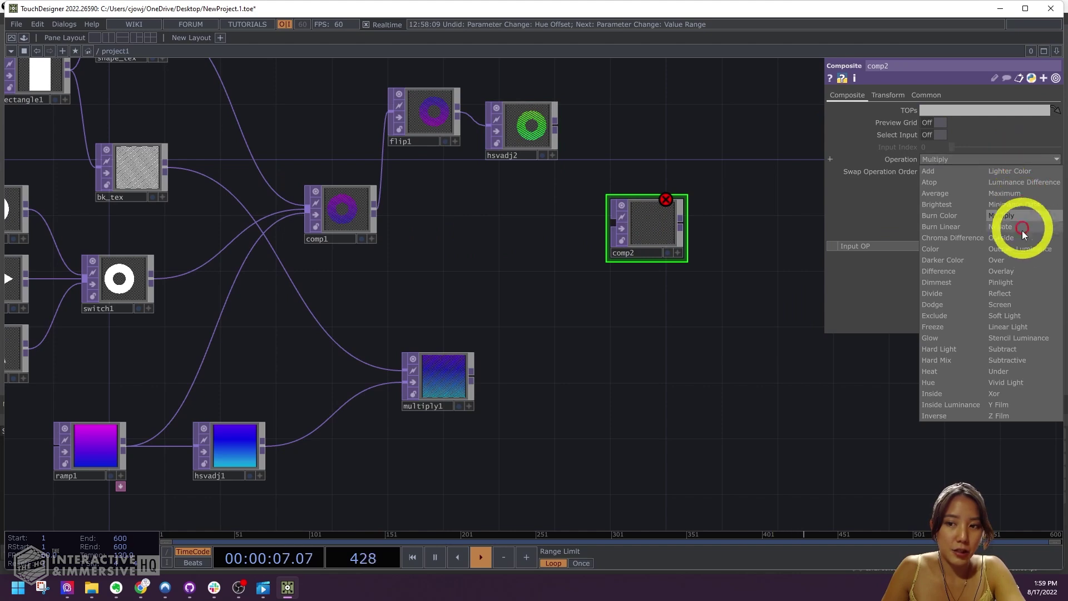
left_click(1002, 260)
Connect hsvadj2, comp1 and multiply1, in that order, to the inputs of comp2.
left_click_drag(556, 121, 610, 216)
left_click_drag(376, 205, 608, 235)
left_click_drag(474, 369, 638, 236)
scroll(703, 205, "up", 5)
scroll(703, 205, "down", 2)
scroll(660, 226, "up", 4)
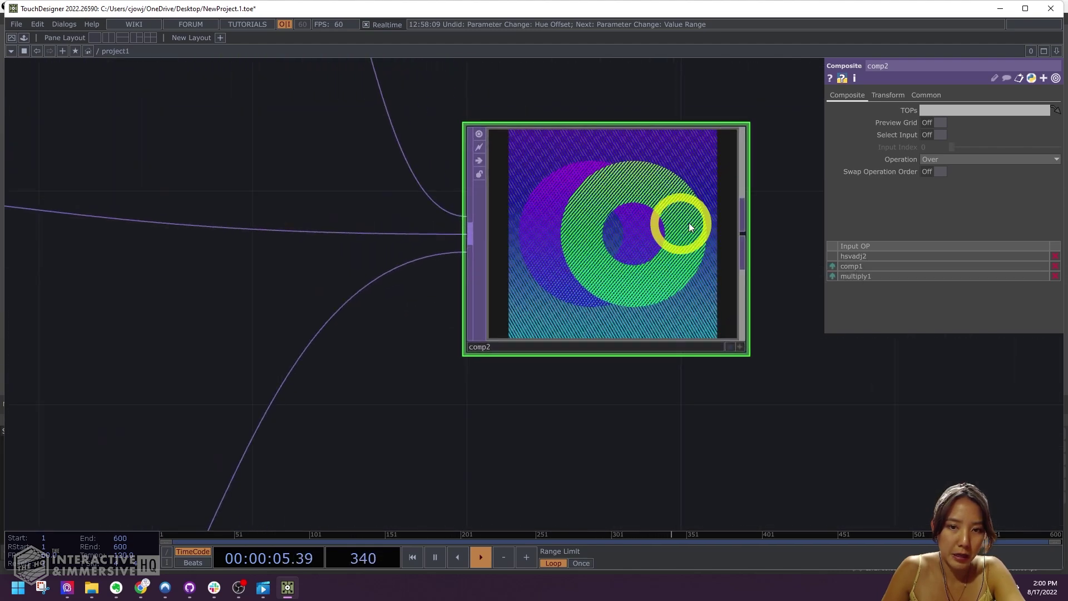
scroll(790, 206, "down", 3)
Add a Null TOP after comp2 and rename it out.
left_click_drag(798, 202, 490, 218)
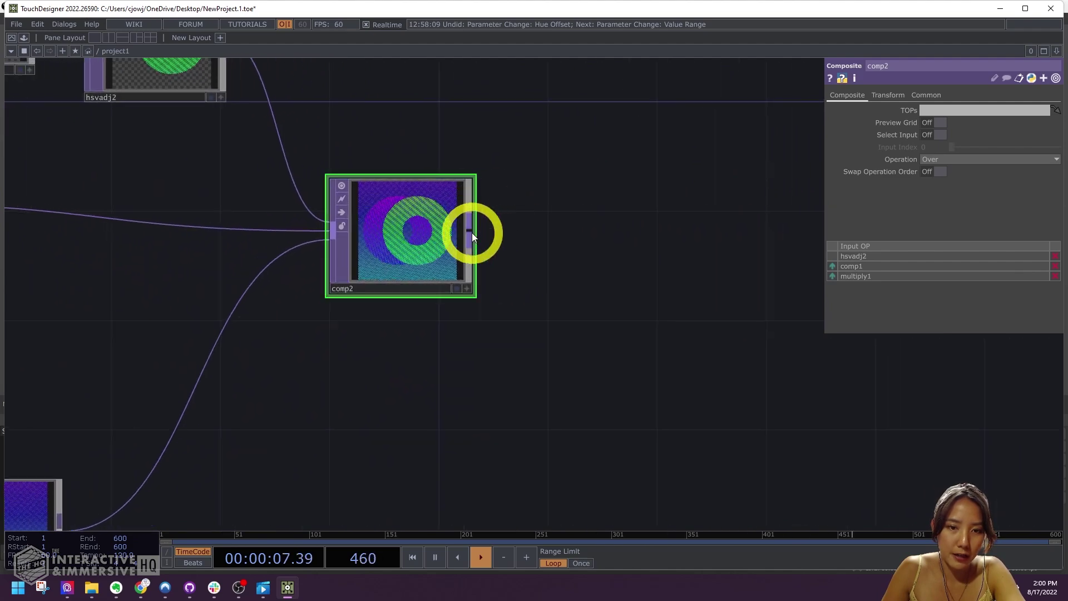
right_click(471, 233)
left_click(426, 176)
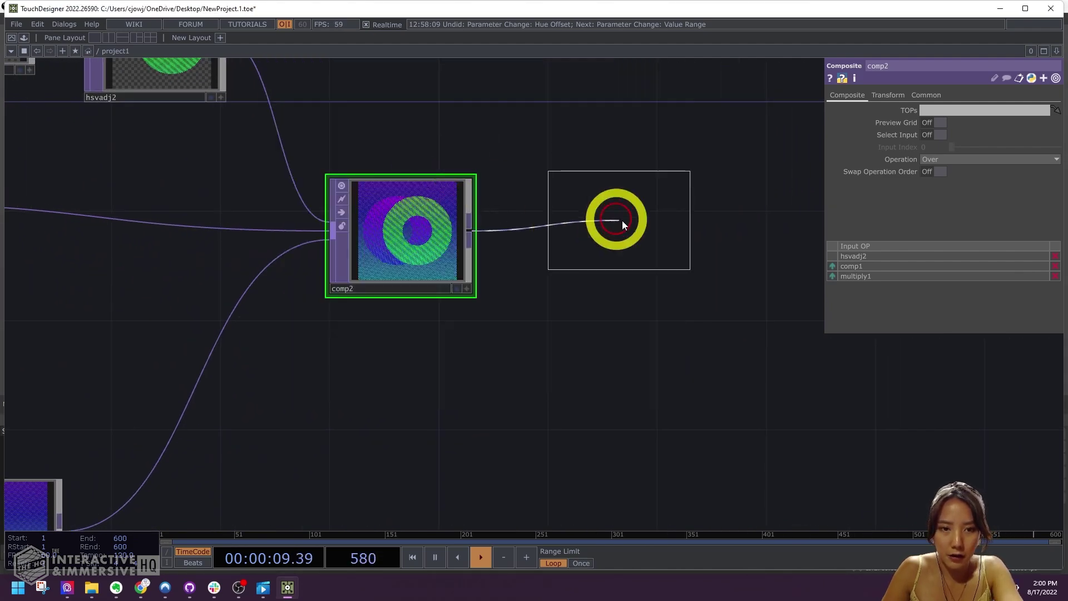
left_click(682, 236)
left_click(658, 290)
type("o")
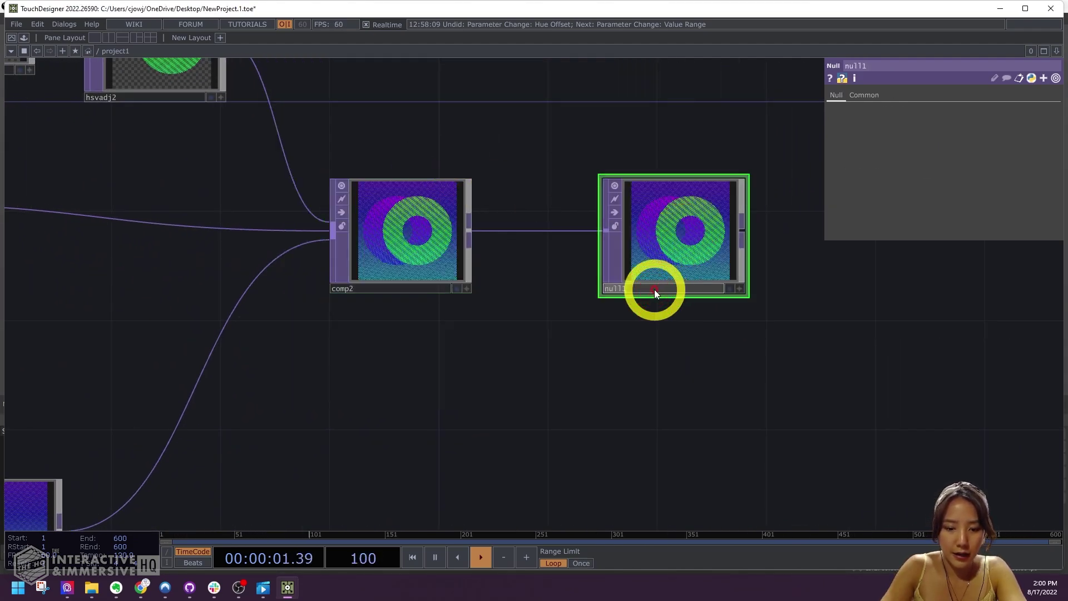
type("ut")
key("Return")
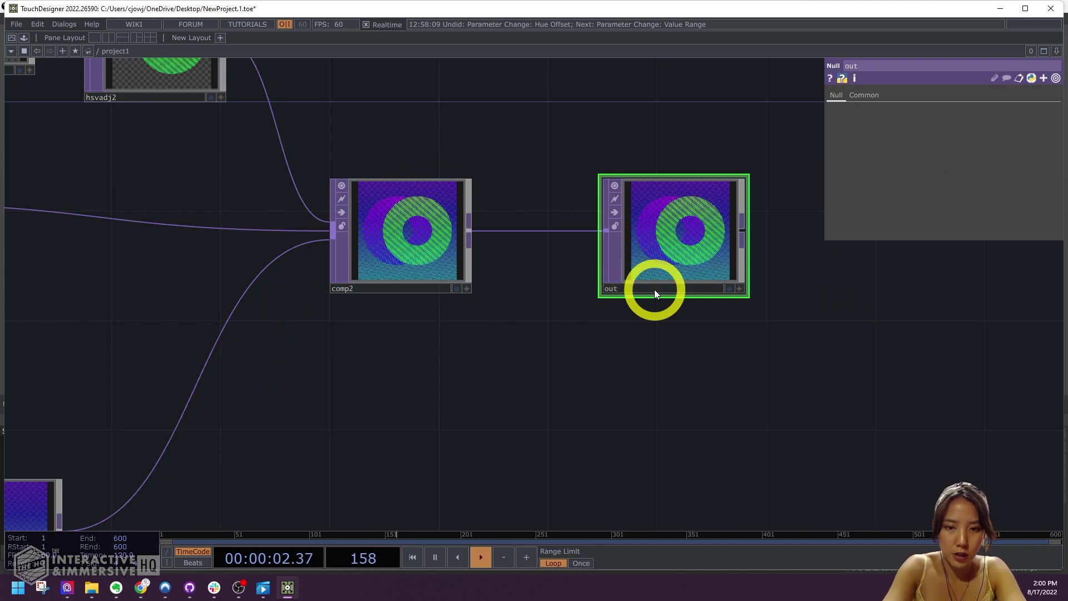
Display the out node as the network background and inspect the layered rings.
left_click(728, 288)
scroll(727, 289, "down", 1)
scroll(726, 290, "down", 3)
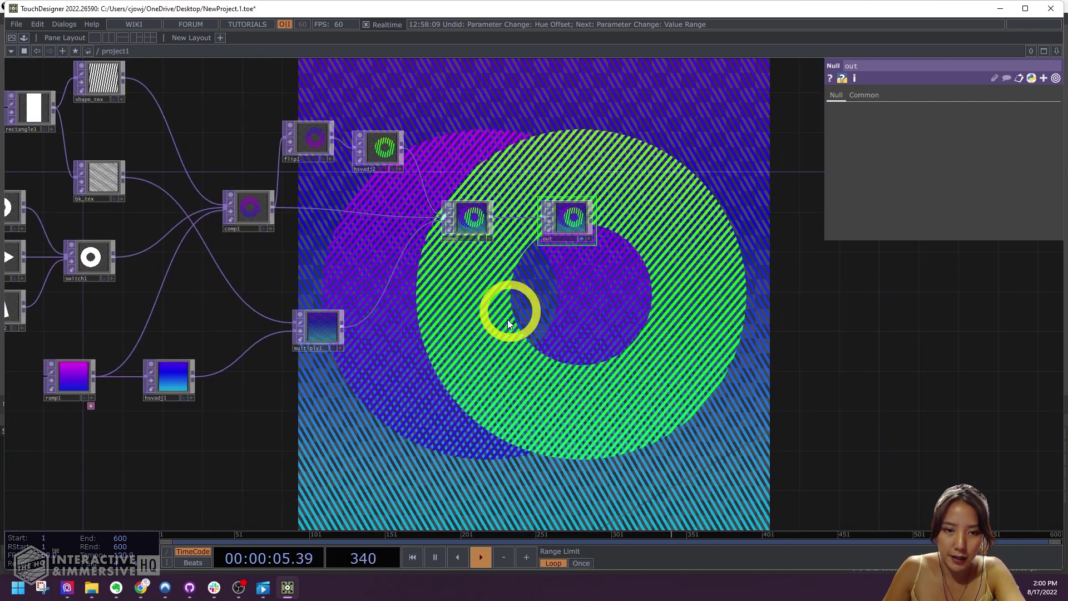
scroll(515, 293, "up", 5)
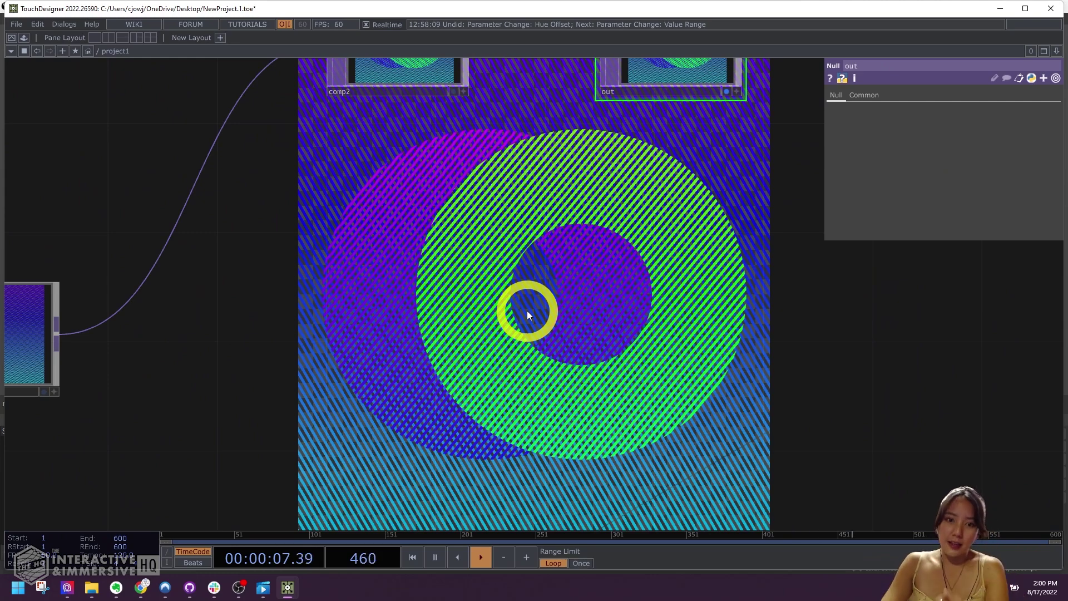
scroll(527, 310, "down", 1)
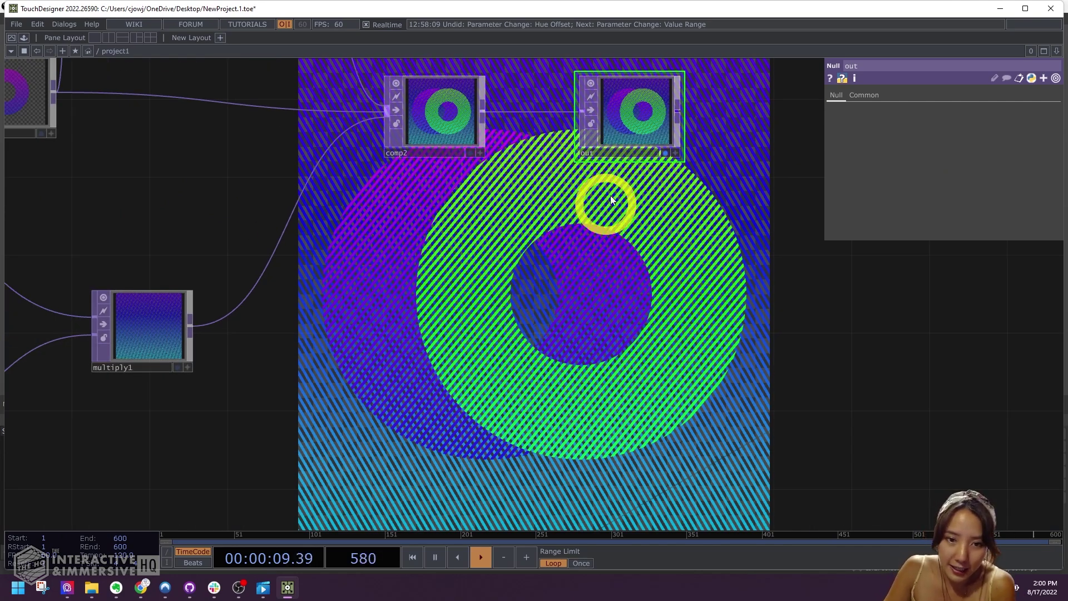
Move the out node farther from comp2 and insert a Transform TOP between them.
left_click_drag(634, 149, 751, 149)
scroll(520, 120, "up", 2)
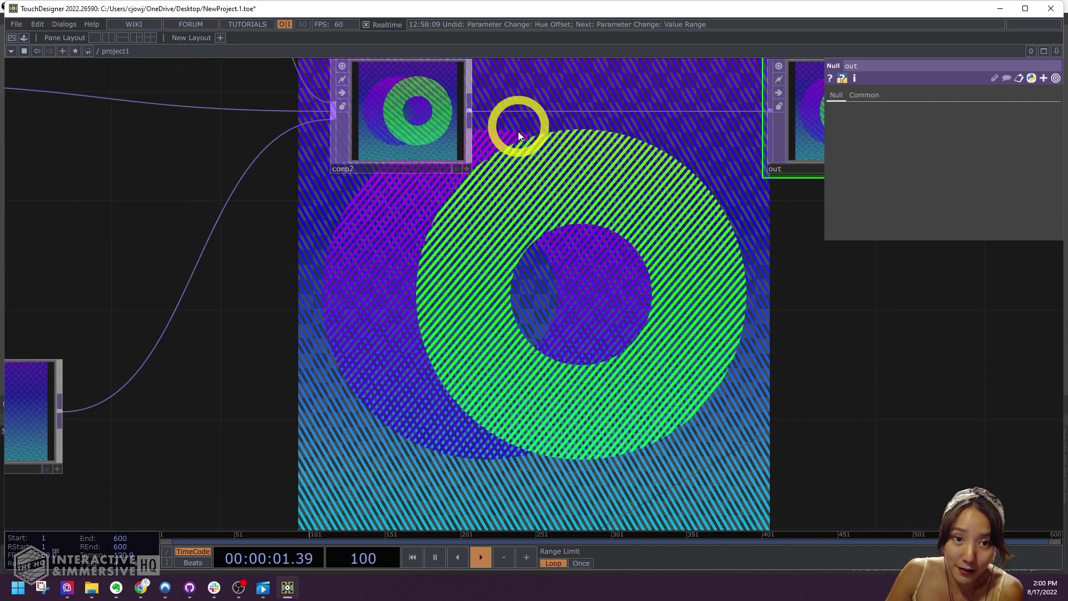
key("Tab")
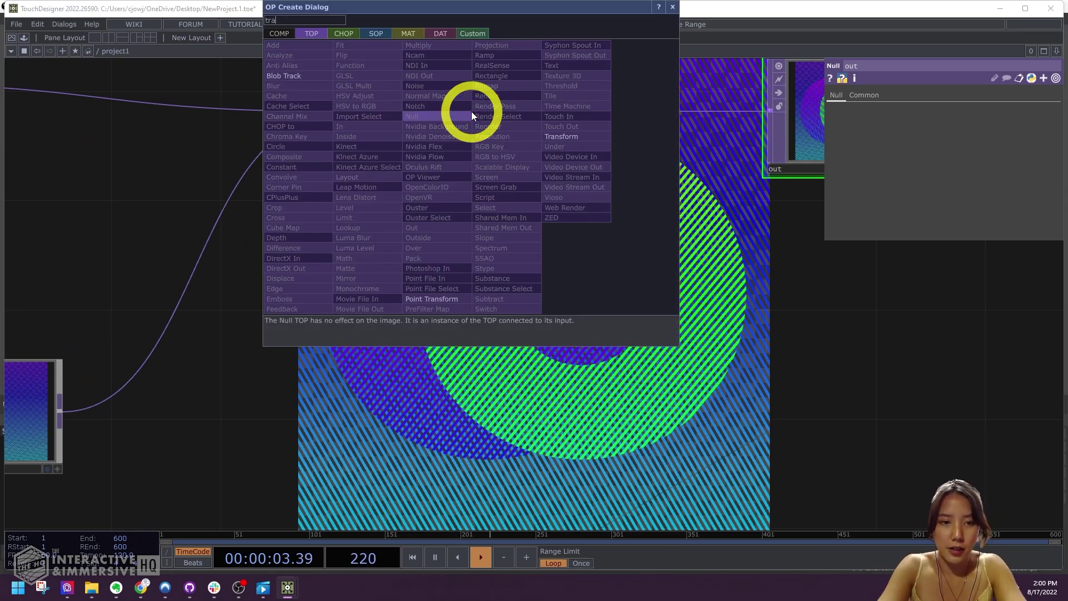
left_click(549, 135)
left_click(549, 135)
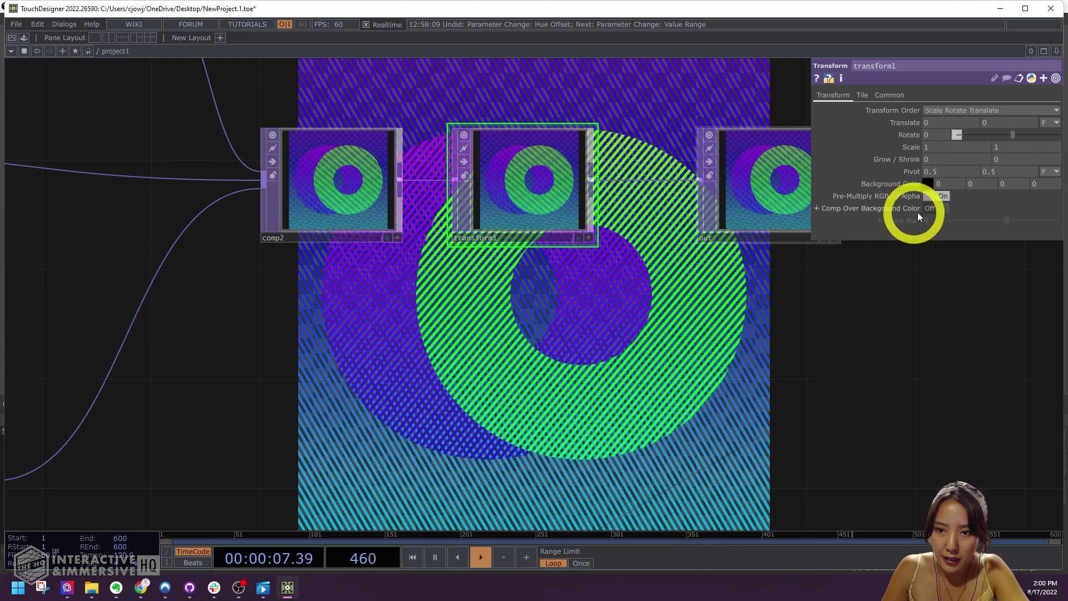
Set the Transform node's background color to yellow (0.9137, 1, 0) with an alpha of 1.
left_click(926, 183)
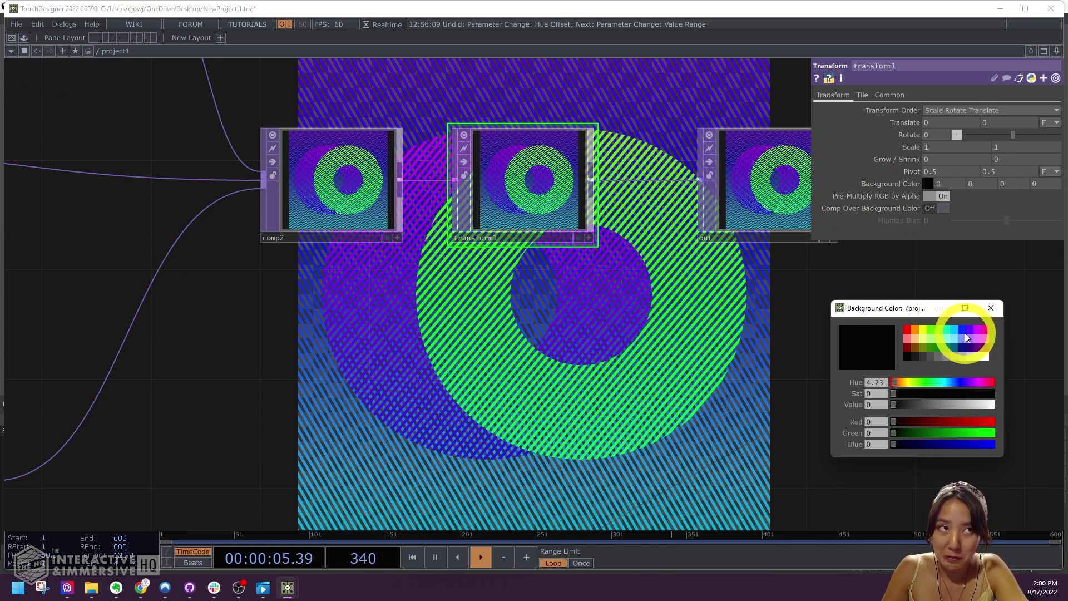
left_click(925, 331)
left_click(991, 308)
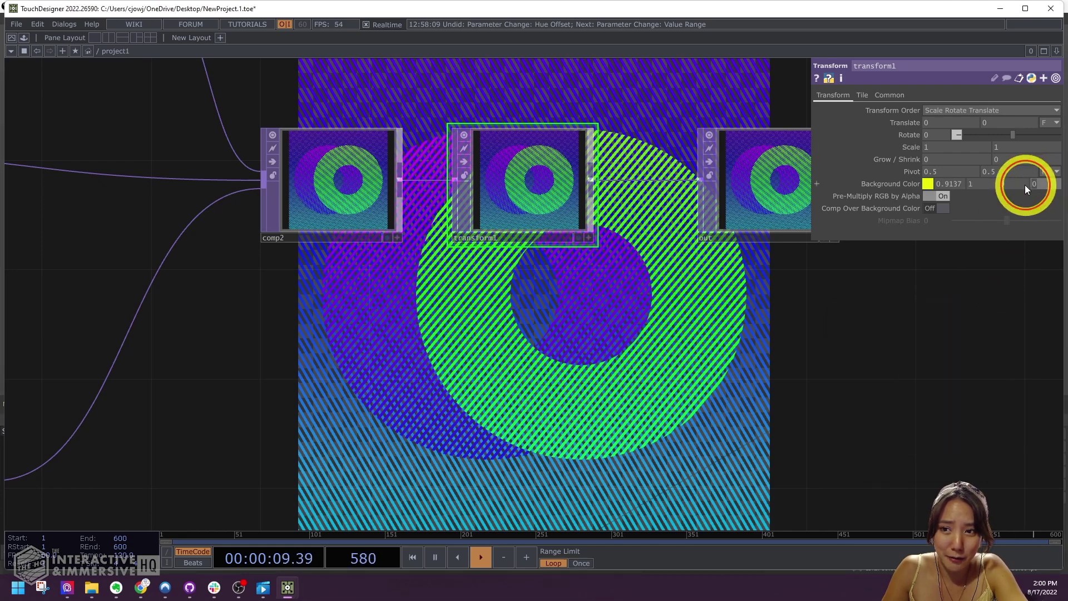
left_click(1022, 202)
type("1")
key("Return")
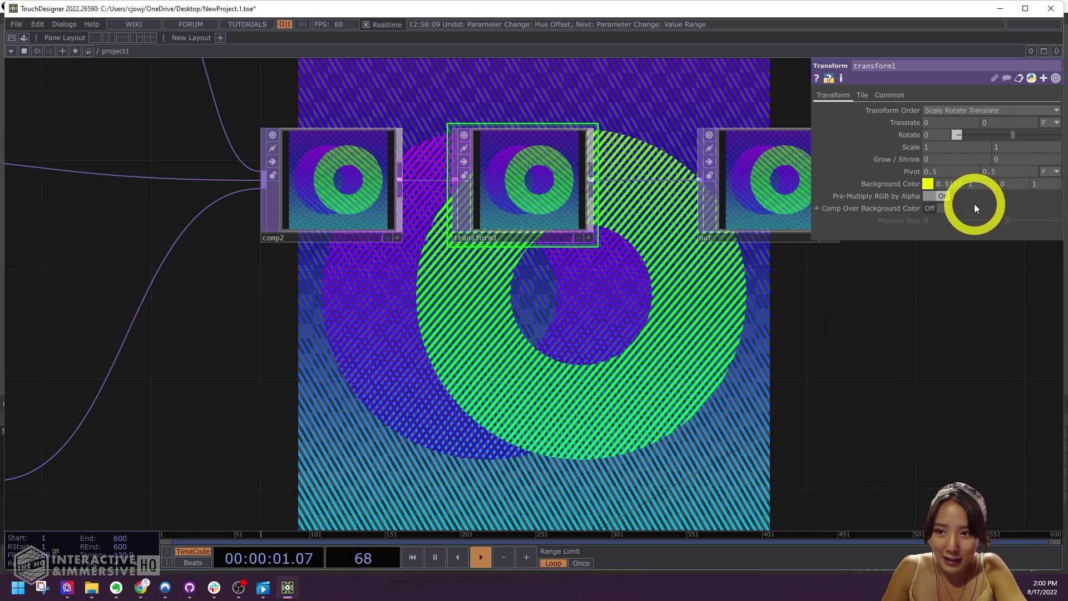
Enable Comp Over Background Color on transform1, try several background swatches, and settle on dark green (0, 0.5, 0.3627).
left_click(934, 208)
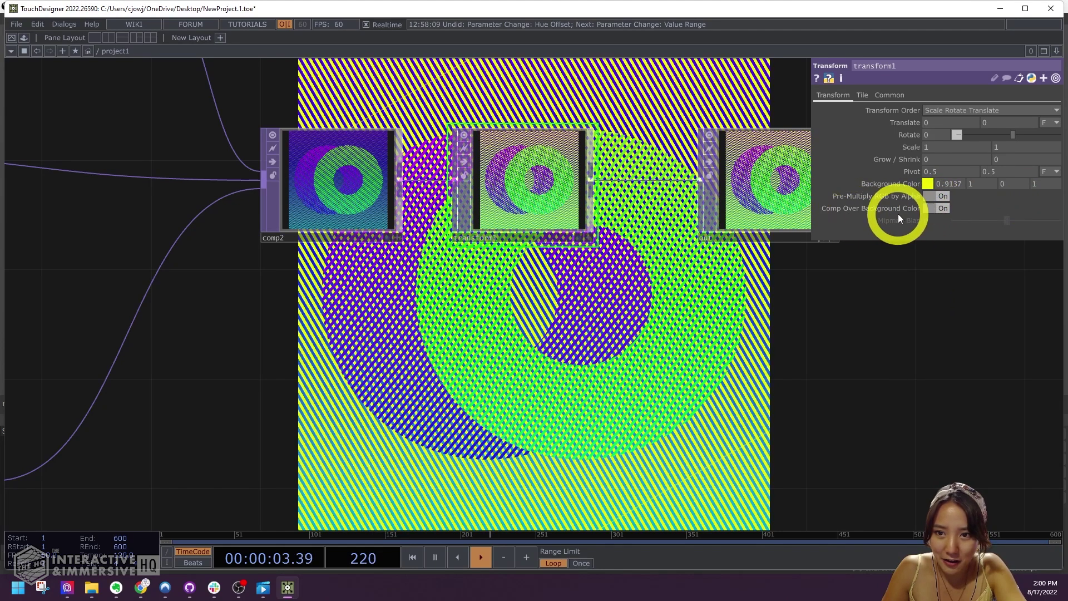
left_click(928, 184)
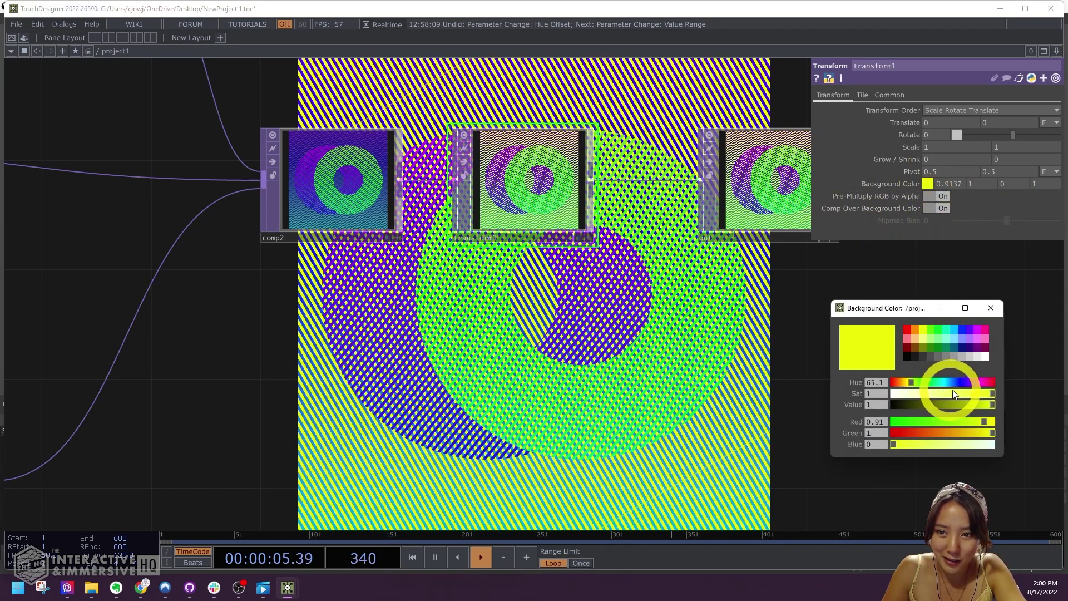
left_click(968, 349)
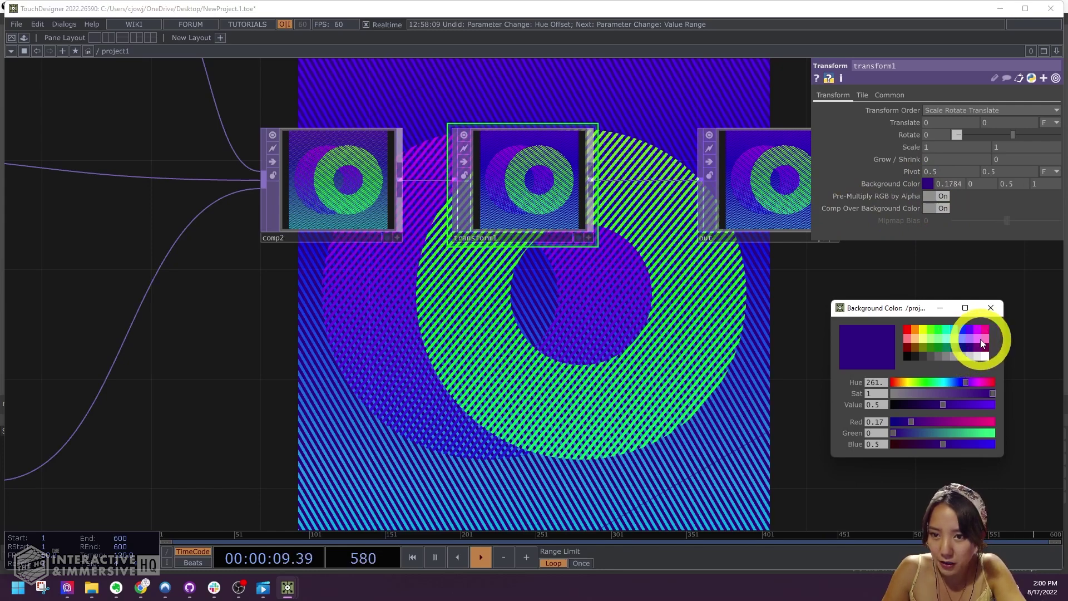
left_click(980, 338)
left_click(969, 355)
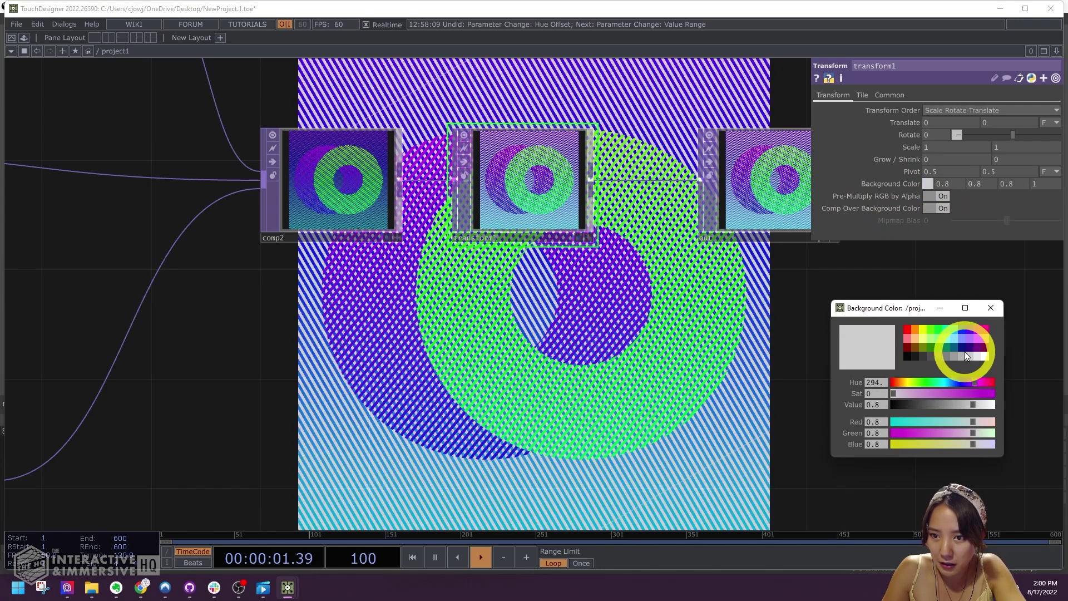
left_click(964, 348)
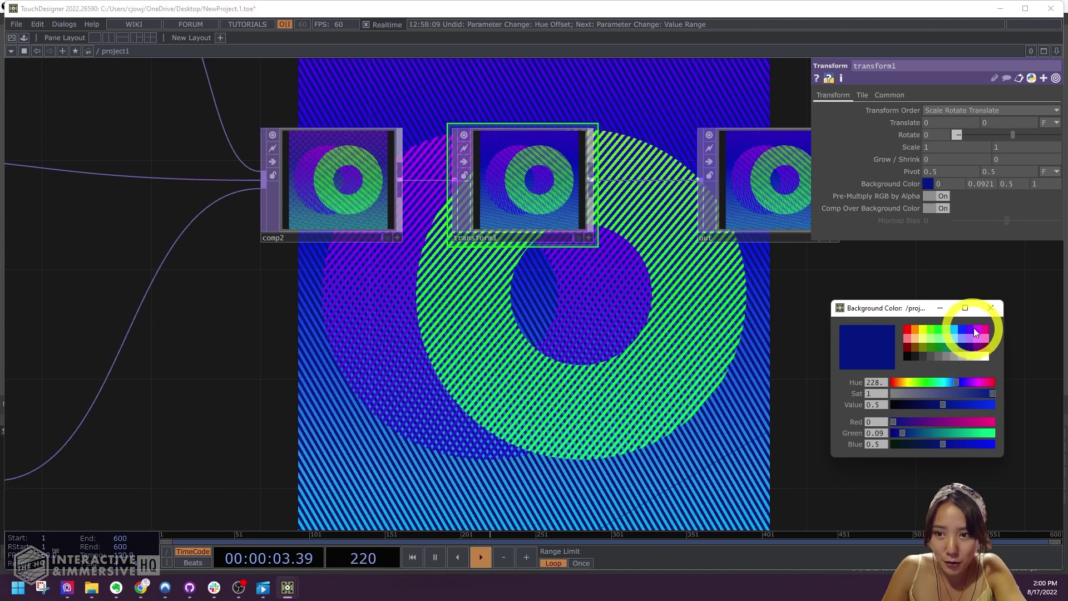
left_click(942, 329)
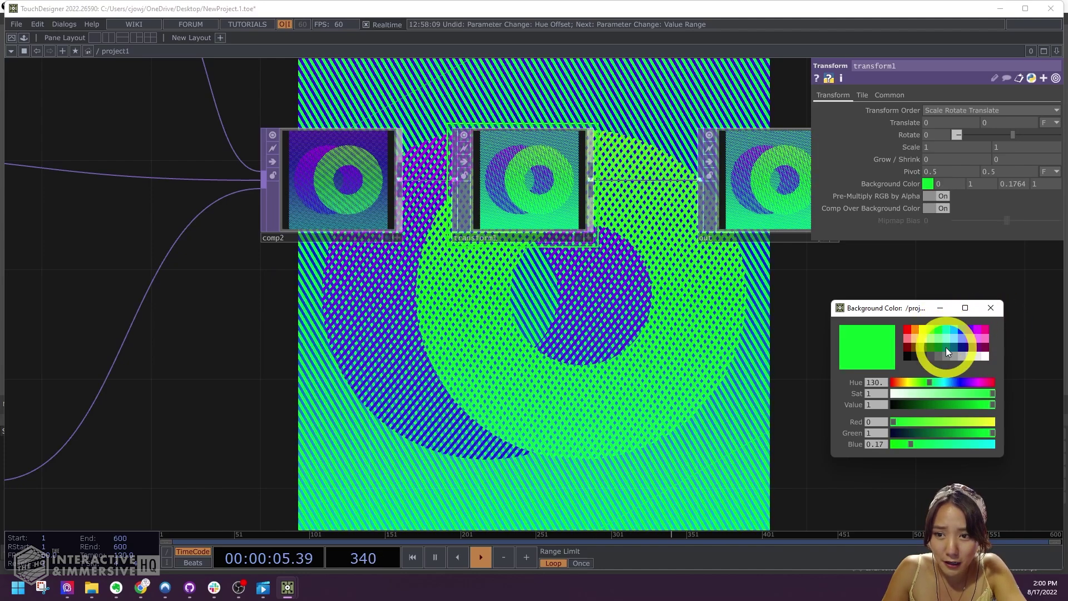
left_click(946, 348)
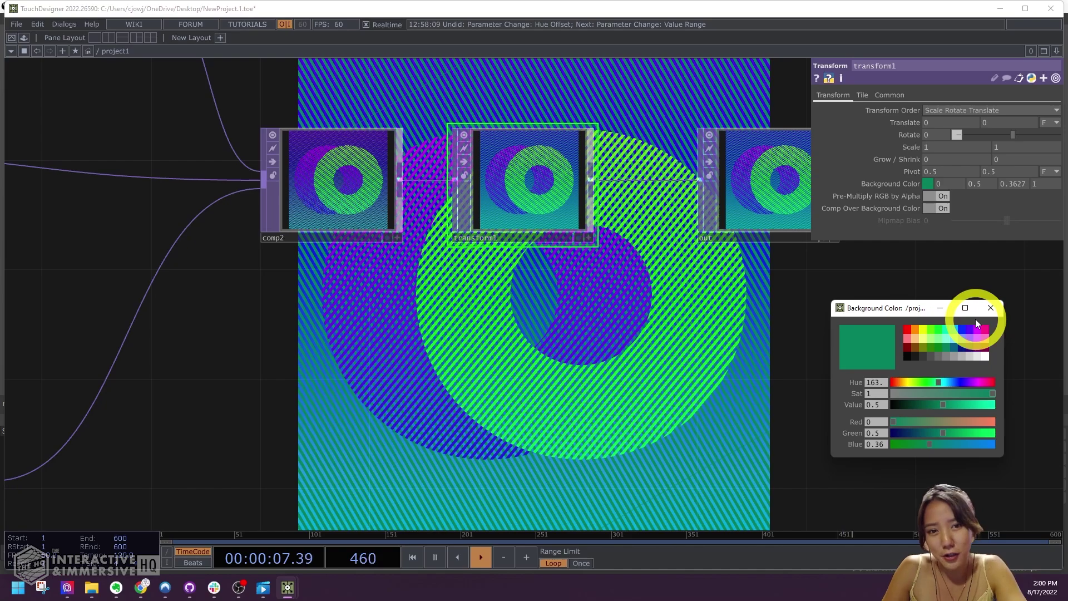
left_click(992, 309)
Shift hsvadj2's Hue Offset to turn the flipped ring red-orange, and set hsvadj1's Hue Offset to -43.
scroll(761, 297, "down", 5)
left_click_drag(778, 347, 707, 383)
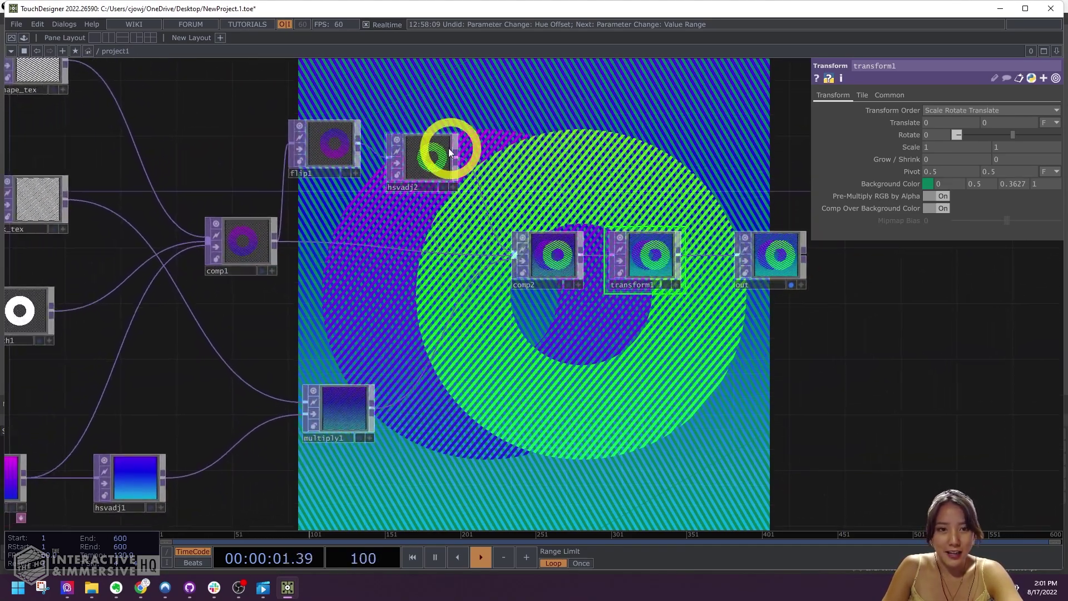
left_click(444, 153)
left_click_drag(983, 200, 967, 202)
left_click_drag(702, 153, 826, 78)
left_click(256, 402)
left_click_drag(1004, 195, 997, 201)
Add a Noise TOP in the empty network area above the transform1 node.
scroll(686, 388, "down", 3)
left_click_drag(687, 388, 526, 400)
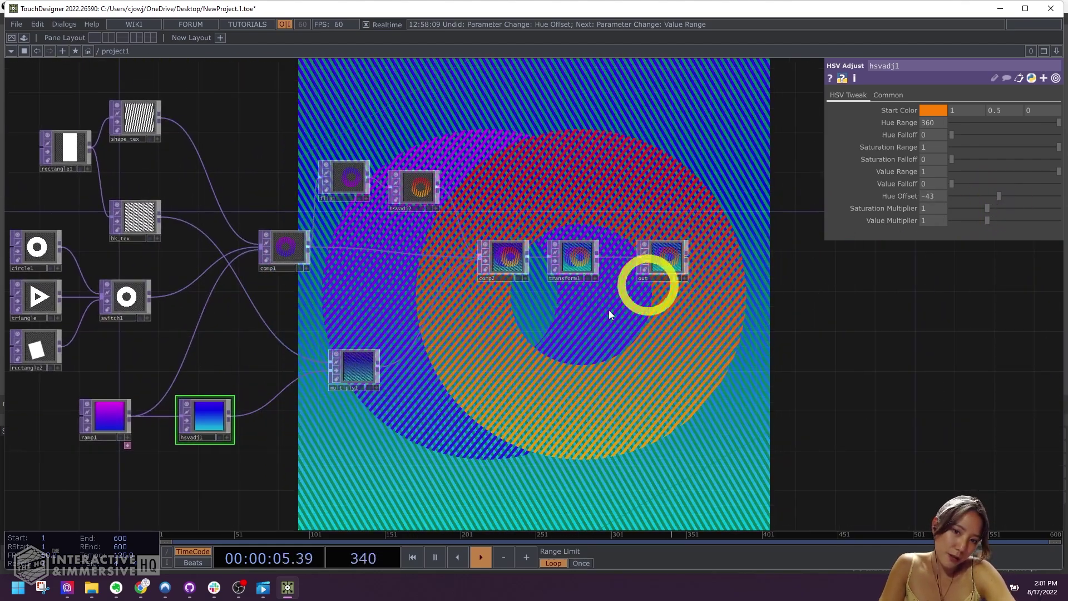
left_click_drag(501, 158, 479, 219)
scroll(578, 262, "up", 5)
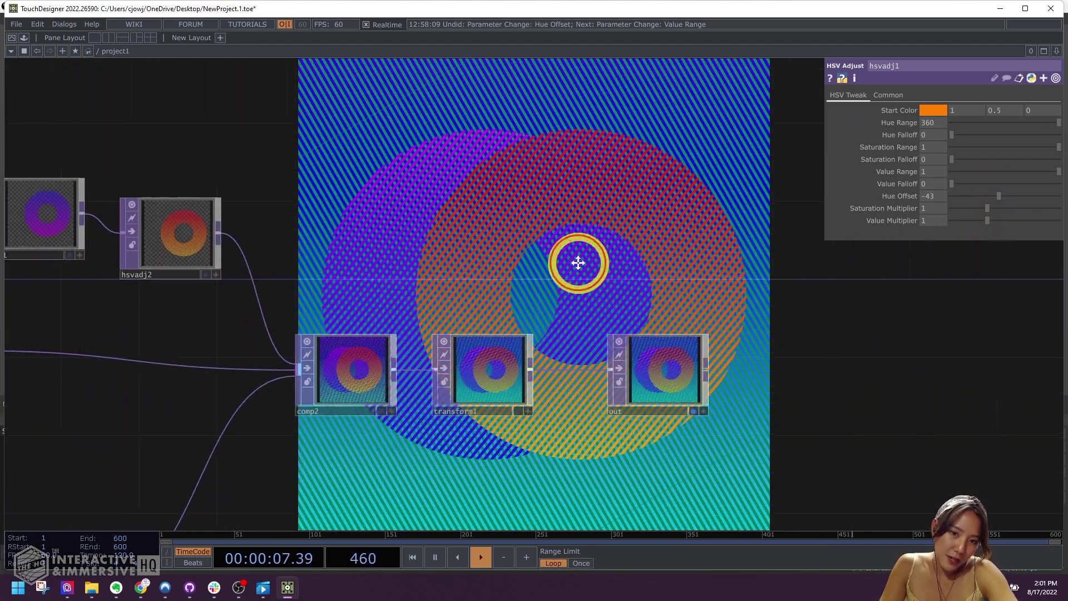
double_click(578, 262)
type("rand")
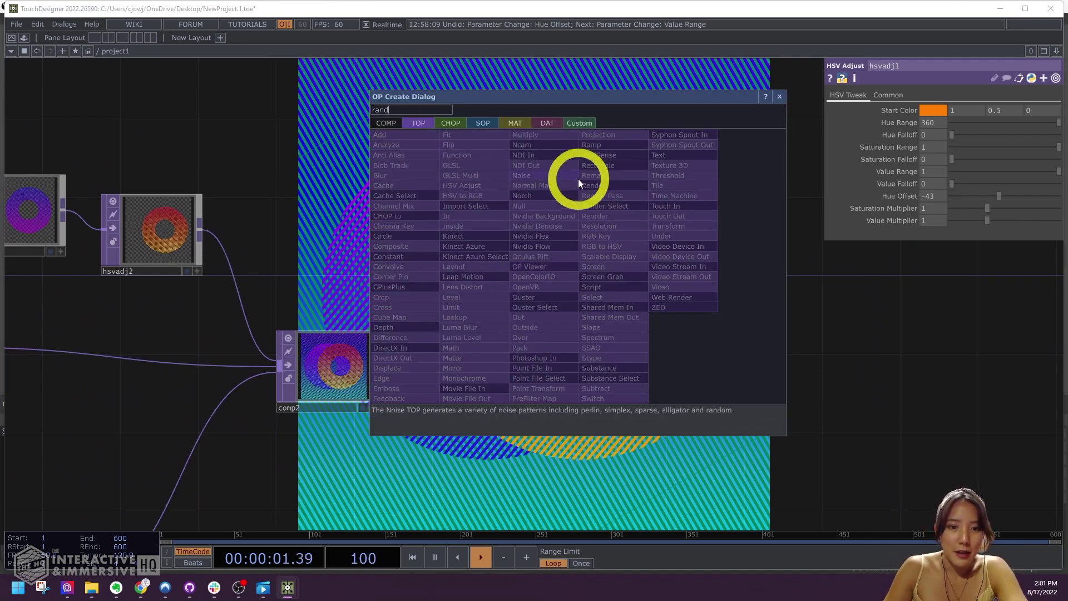
key("ctrl+a")
type("noise")
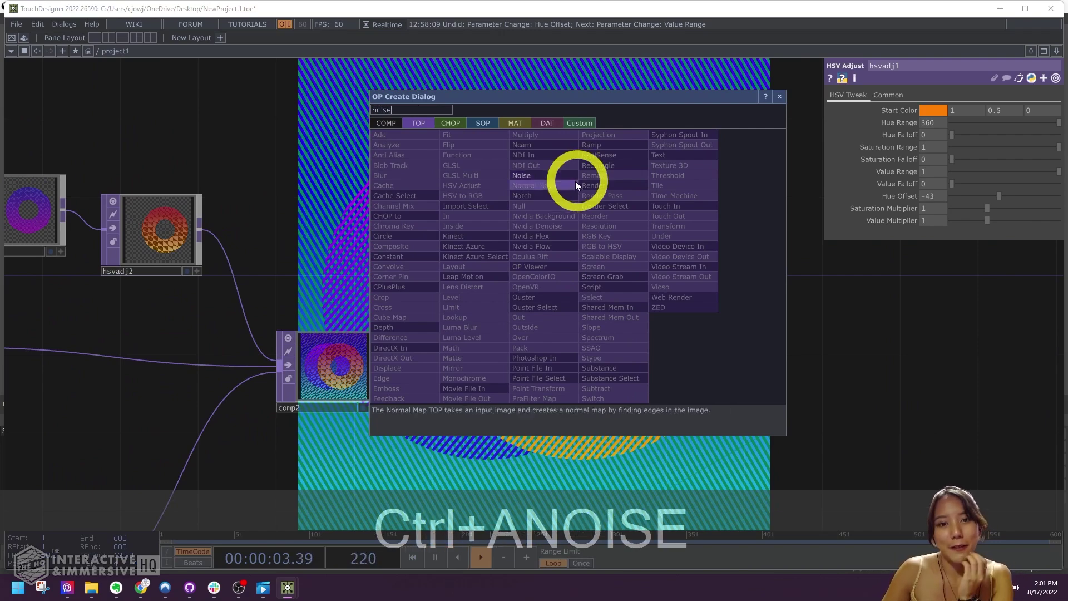
left_click(529, 175)
left_click(508, 210)
Set noise1's type to Random and its resolution to 1080 by 1080.
scroll(508, 206, "up", 6)
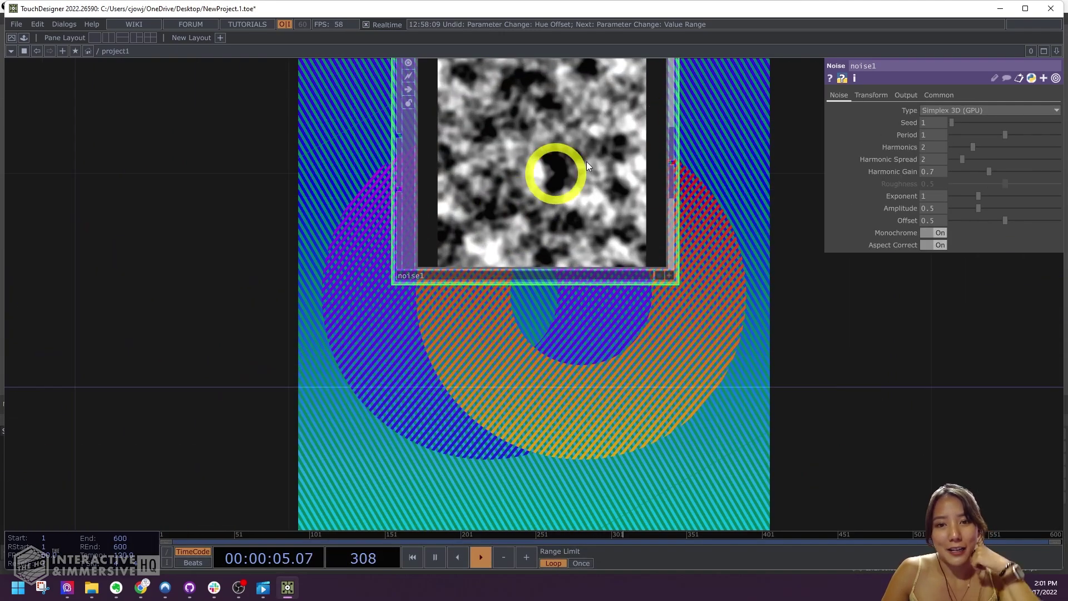
left_click(954, 112)
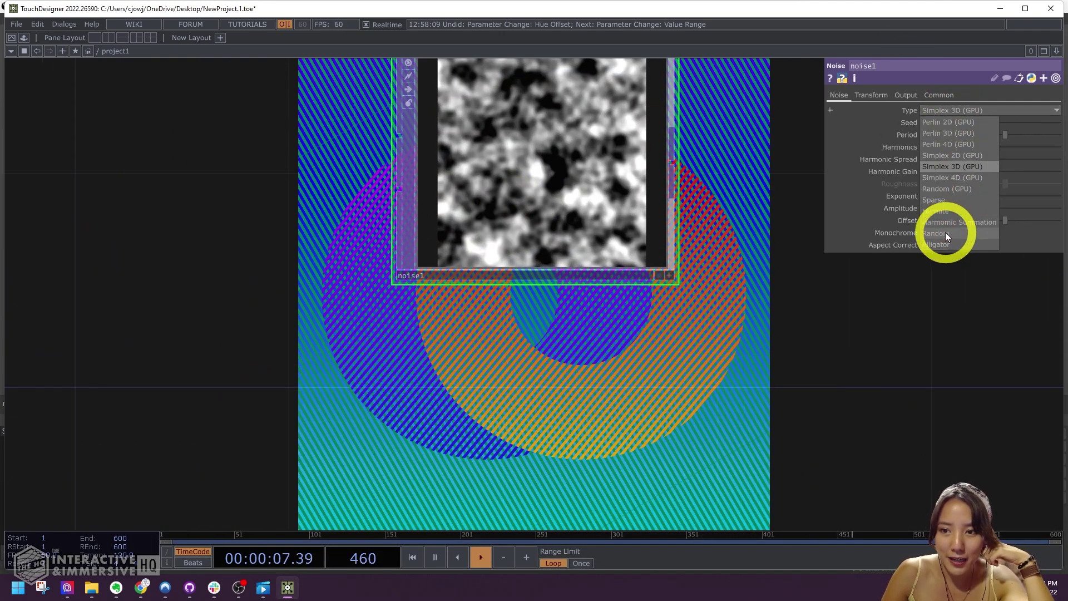
left_click(945, 233)
left_click(936, 93)
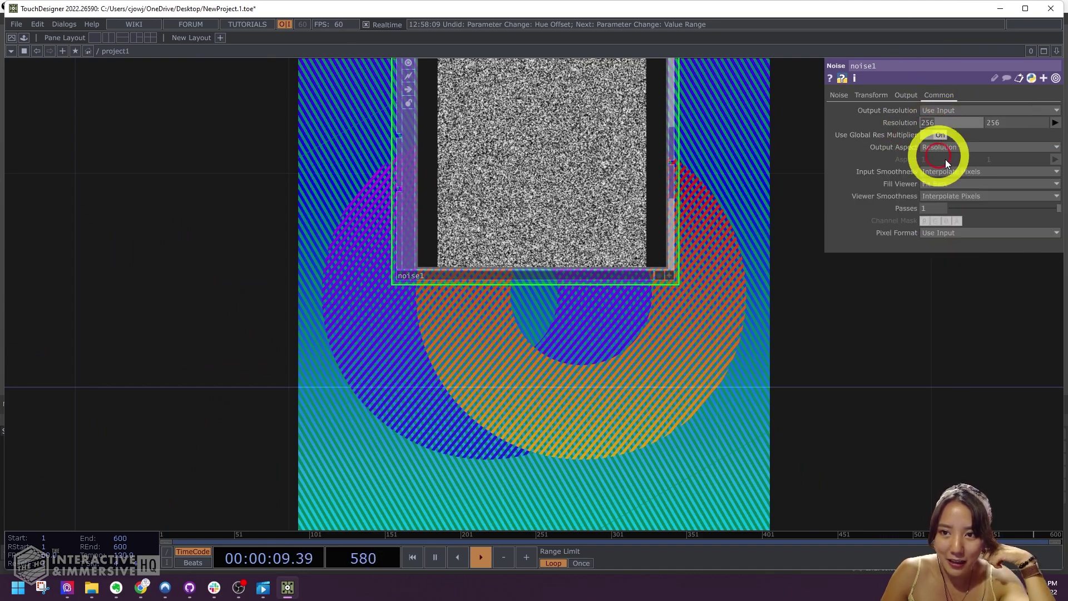
type("1080")
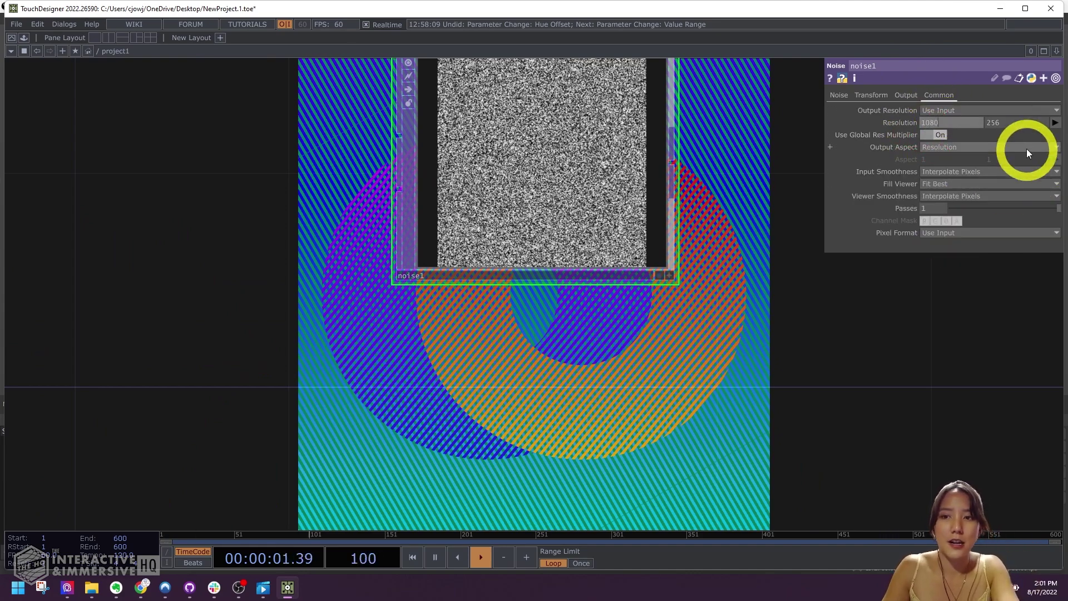
left_click(1006, 123)
type("1080")
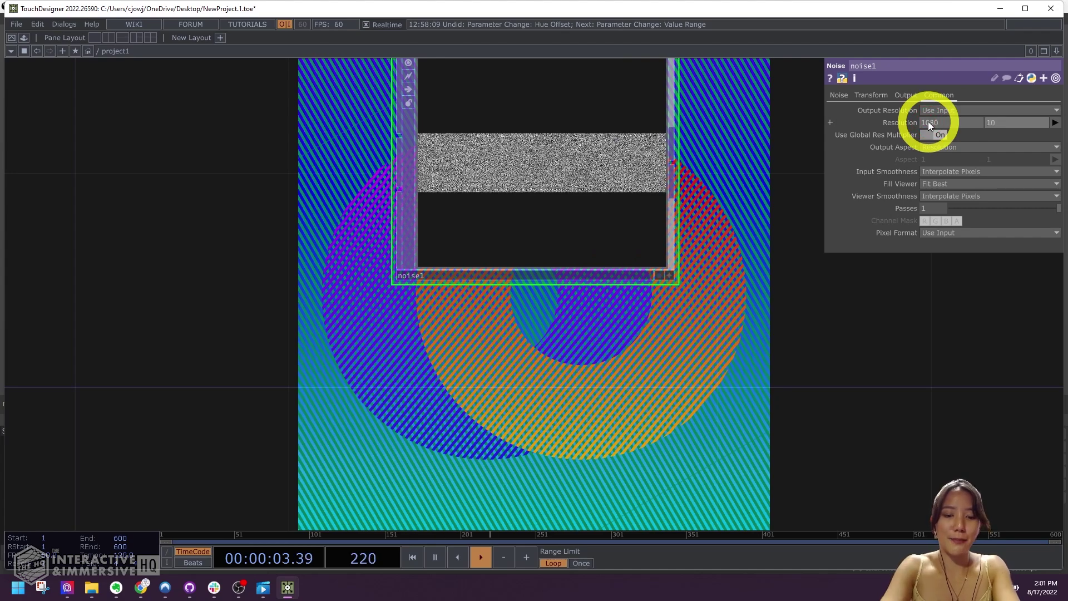
key("Return")
Add a Level TOP after noise1 and set its post opacity to 0.2.
left_click_drag(558, 215, 450, 268)
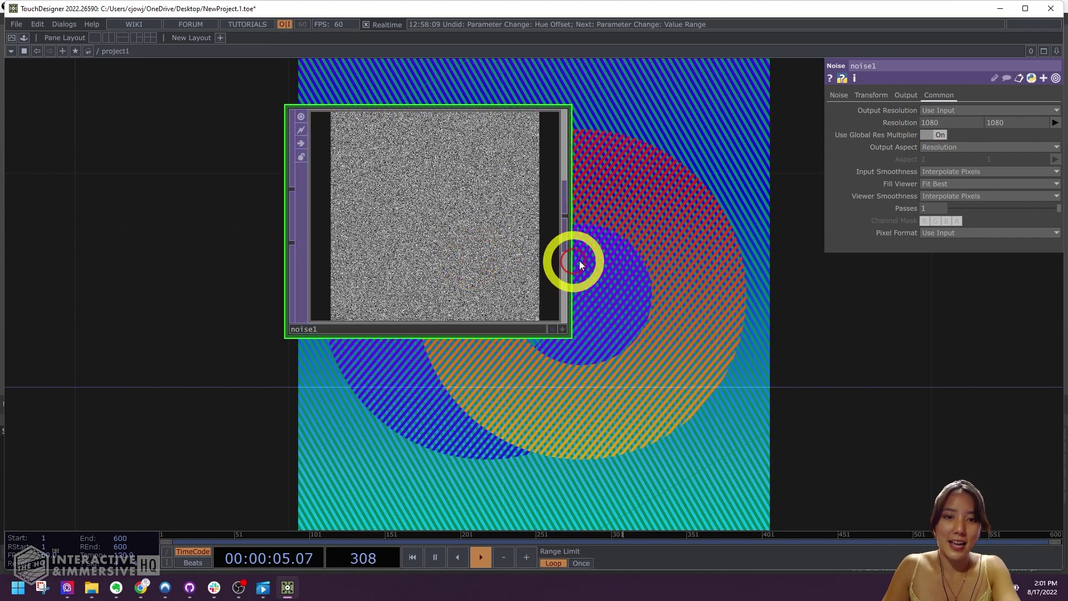
right_click(566, 225)
type("level")
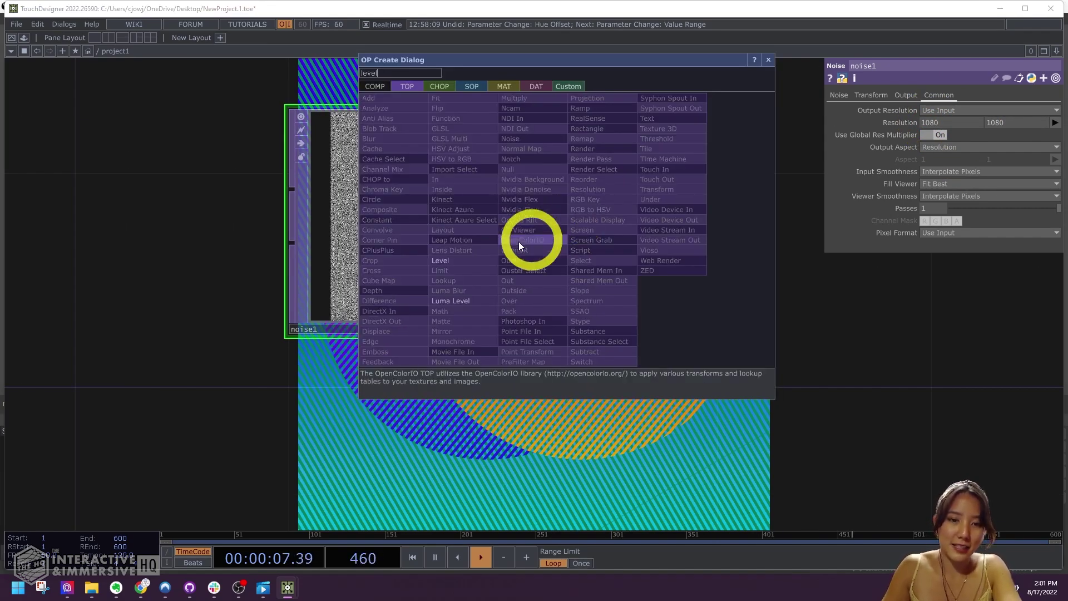
left_click(468, 260)
left_click(743, 155)
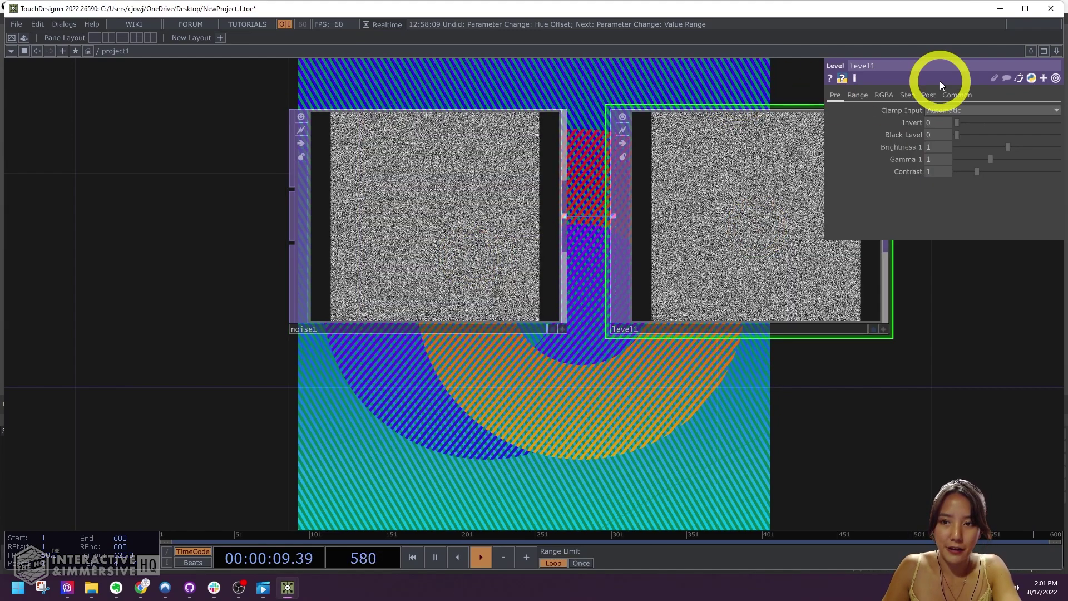
left_click(928, 95)
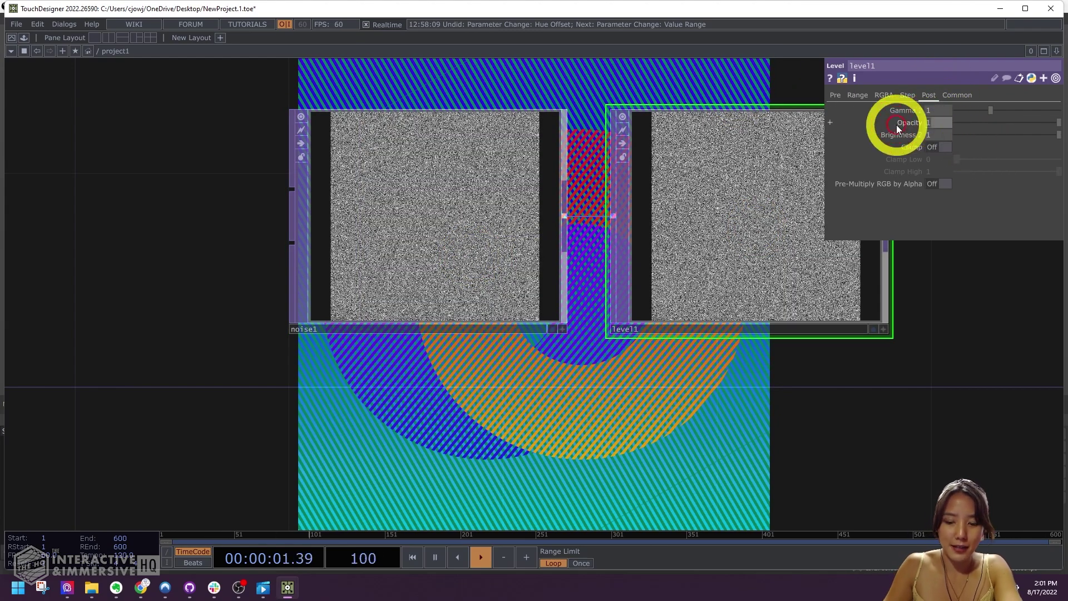
type(".1")
key("Return")
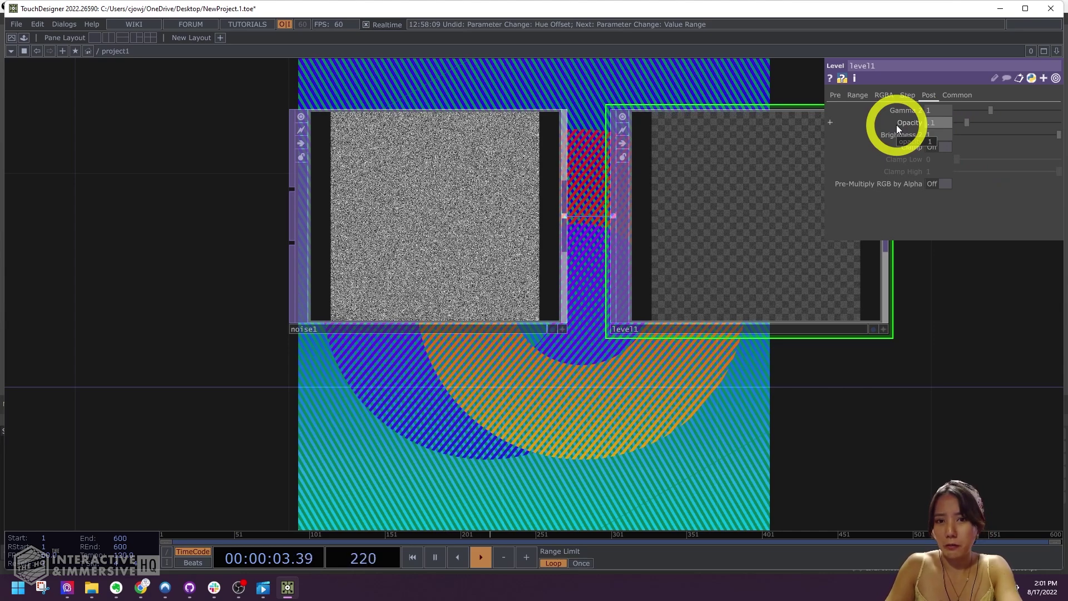
left_click(949, 121)
type("2")
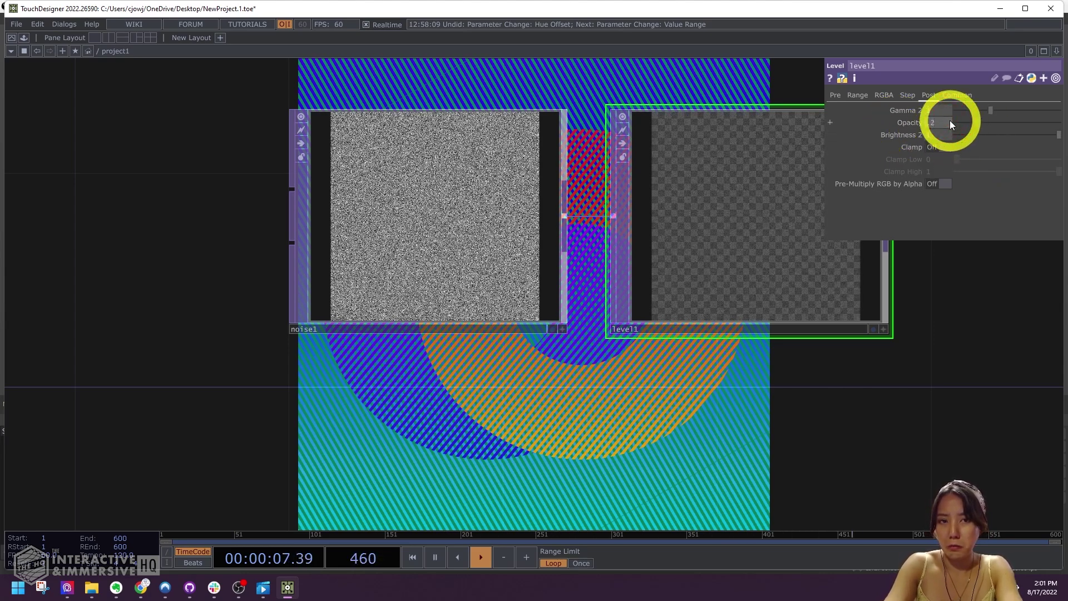
Add an Add TOP after level1, wire transform1 into it as the second input, and feed the result into out.
scroll(986, 316, "down", 4)
left_click_drag(961, 251, 726, 255)
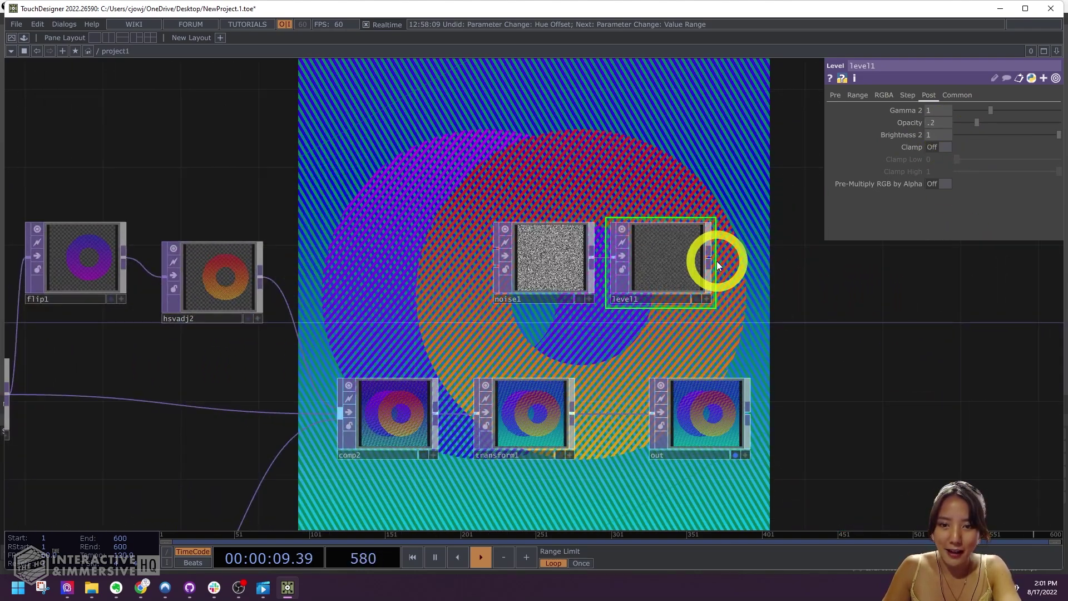
right_click(714, 262)
type("ad")
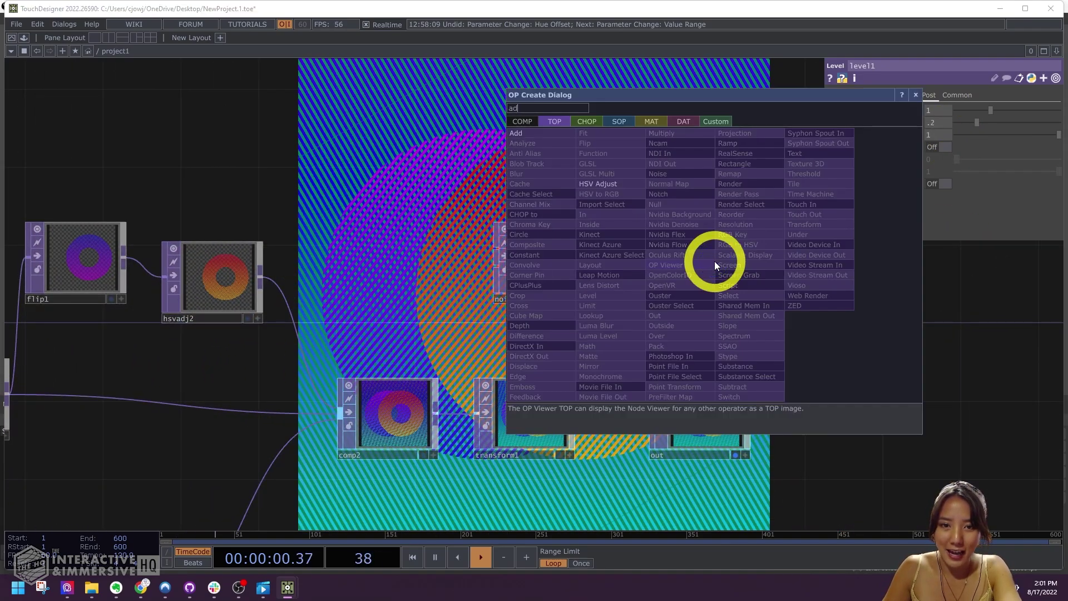
left_click(538, 133)
left_click(839, 314)
left_click_drag(565, 413, 798, 306)
left_click_drag(883, 296, 988, 379)
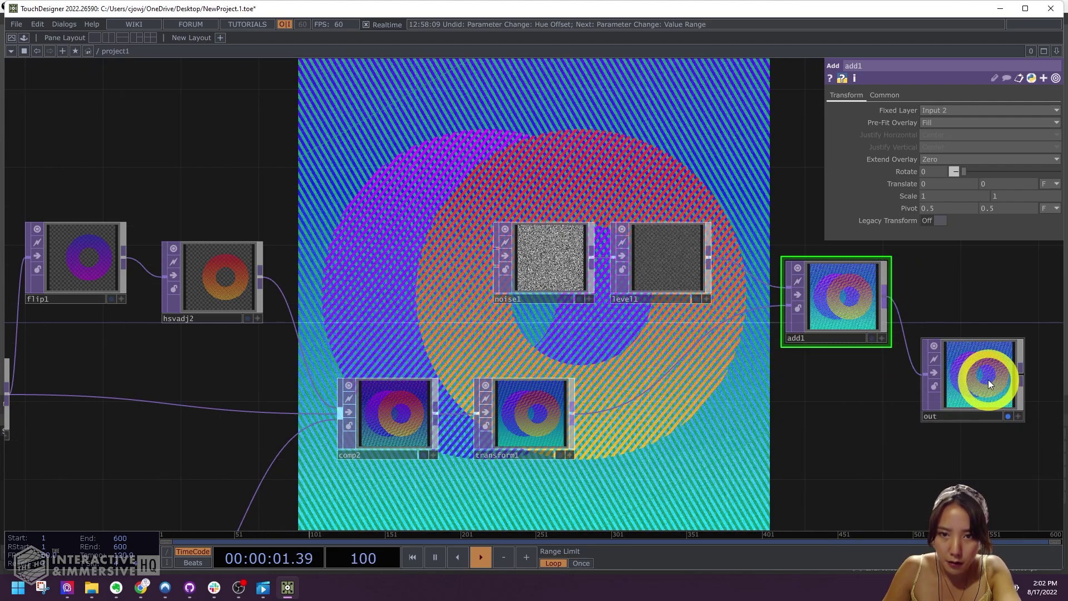
Wire transform1 straight into out to compare the image without the noise, and reconnect add1 to out.
left_click(800, 333)
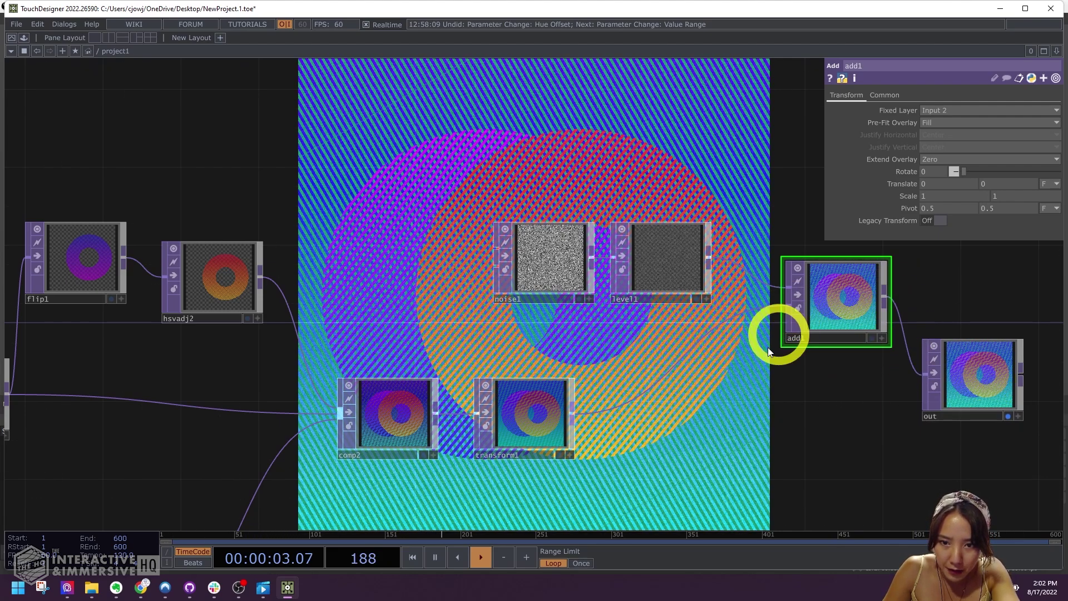
left_click(604, 419)
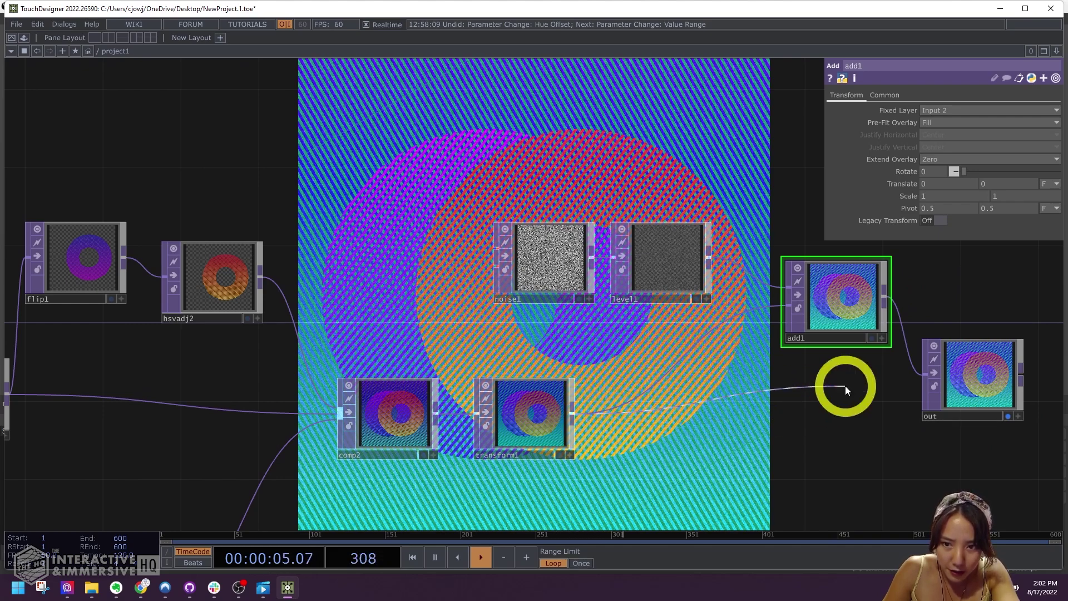
left_click(911, 363)
left_click(885, 297)
left_click(898, 369)
Set level1's post opacity to 0.1 to soften the noise grain over the artwork.
left_click(669, 269)
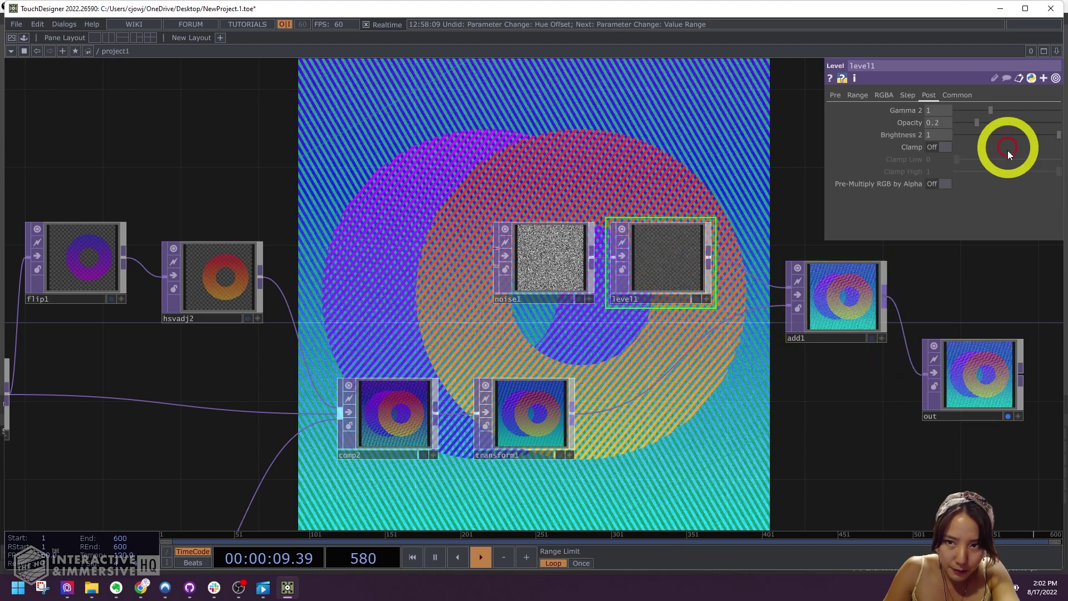
left_click(951, 121)
type("0.1")
key("Return")
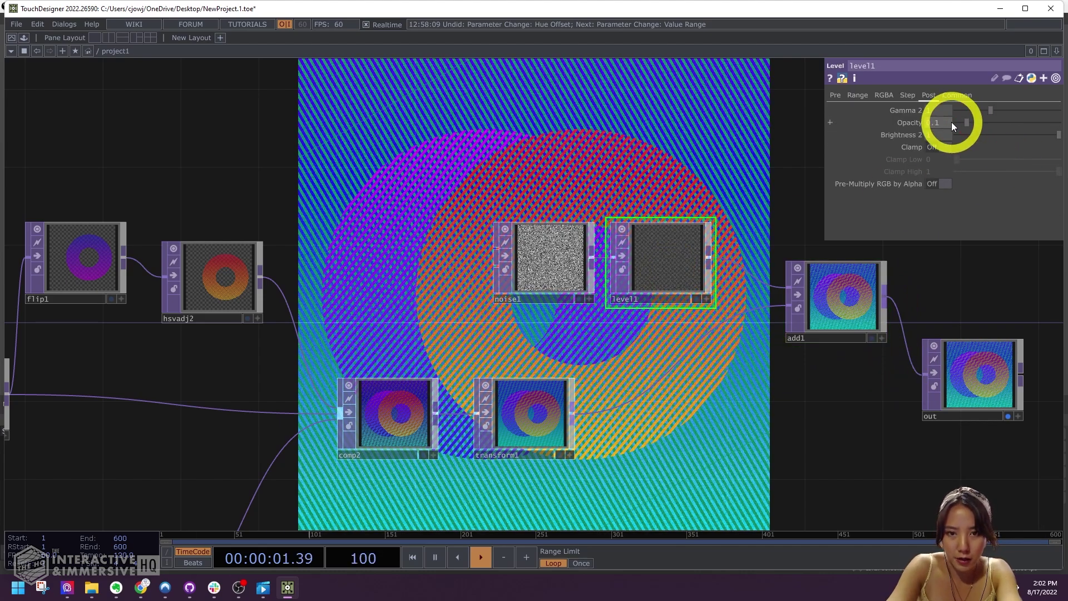
Set the vertical Center of circle1 to about -0.08 to offset the two rings vertically.
key("h")
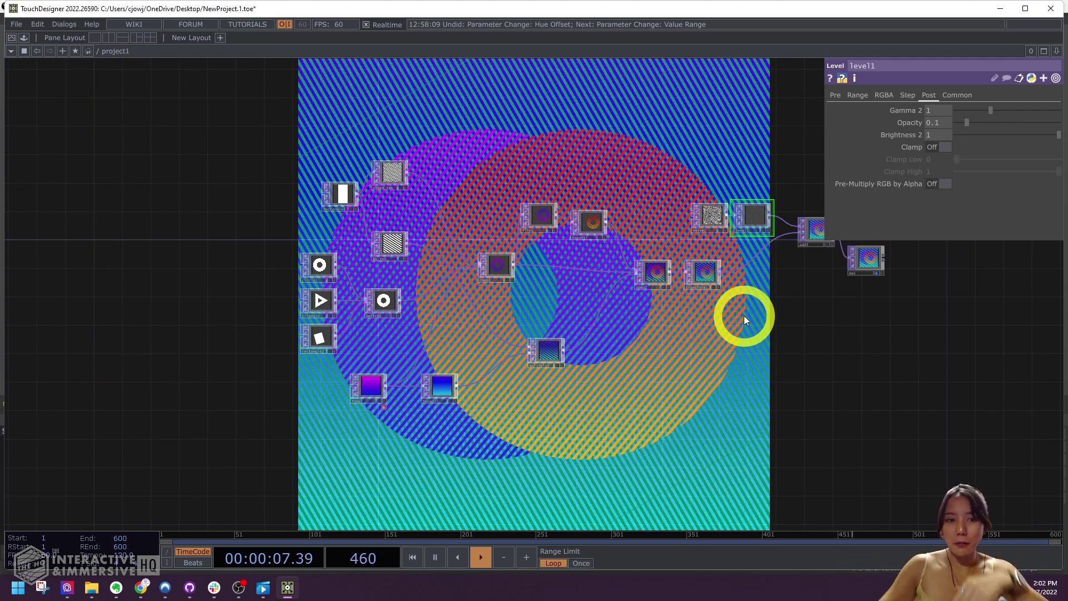
scroll(417, 274, "up", 3)
left_click(219, 248)
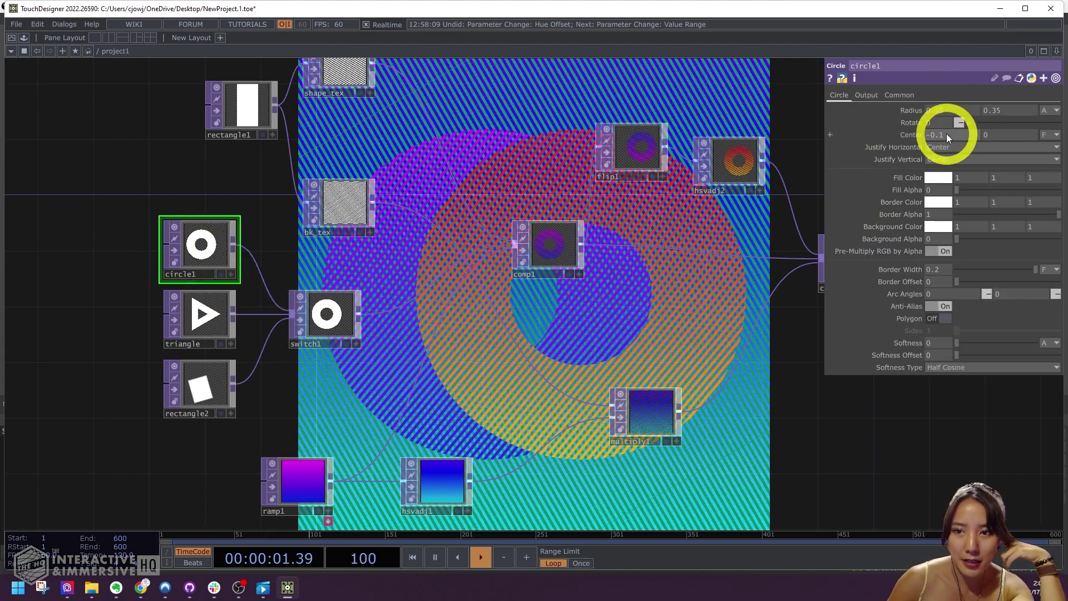
mouse_move(996, 135)
middle_mouse_down()
mouse_move(898, 169)
mouse_move(750, 186)
mouse_move(1056, 95)
mouse_move(999, 141)
middle_mouse_up()
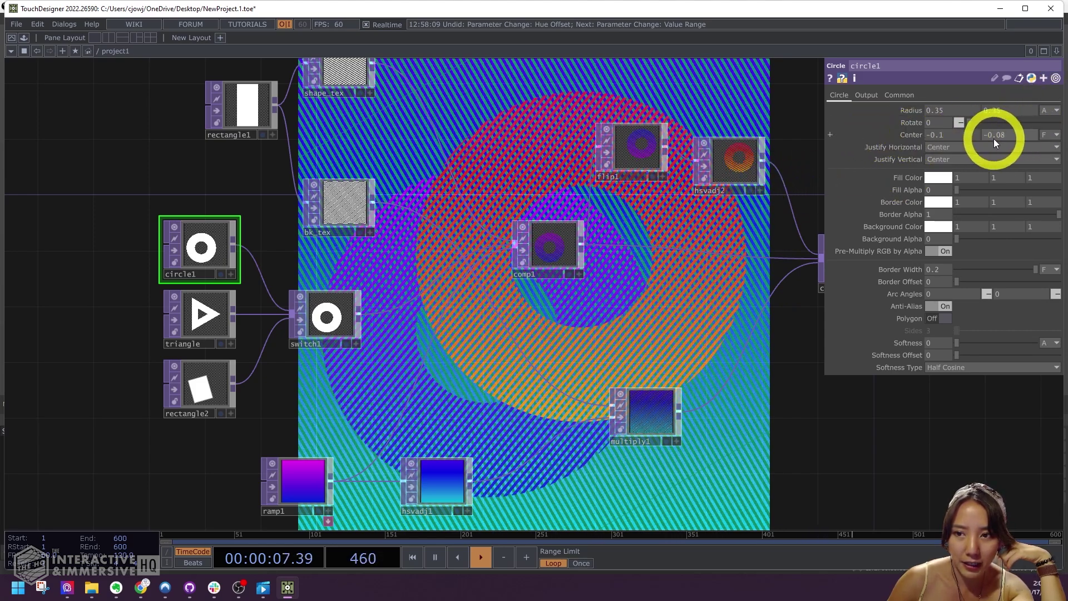
Raise switch1's Index to about 1.14 to swap the ring for the triangle shape.
left_click(351, 305)
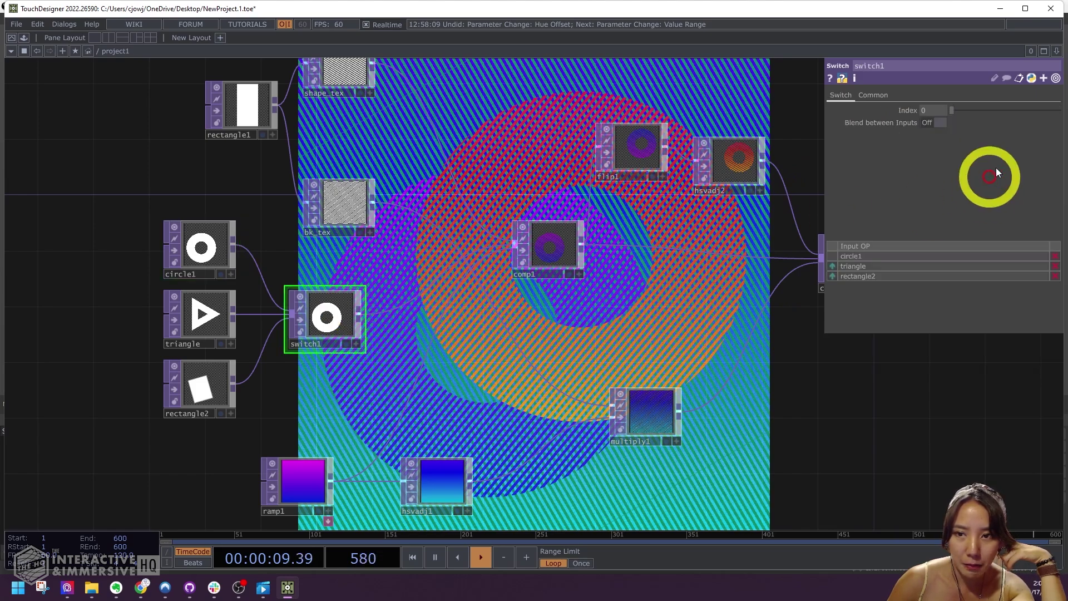
left_click_drag(963, 111, 938, 116)
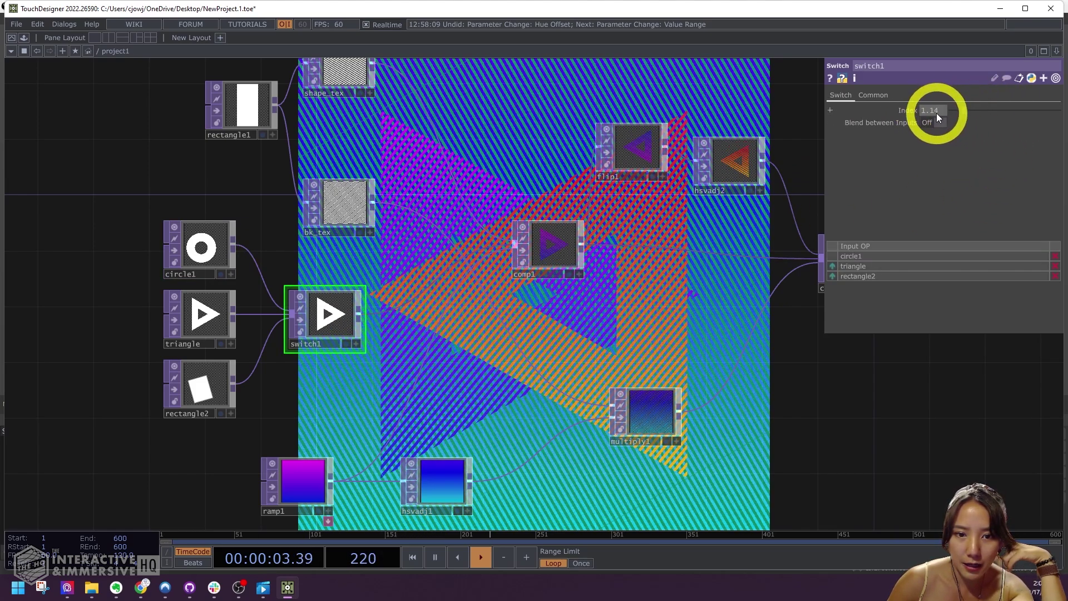
Create a Constant CHOP in an empty area above the shape_tex node.
scroll(541, 161, "down", 3)
left_click_drag(527, 196, 484, 343)
left_click_drag(551, 177, 532, 226)
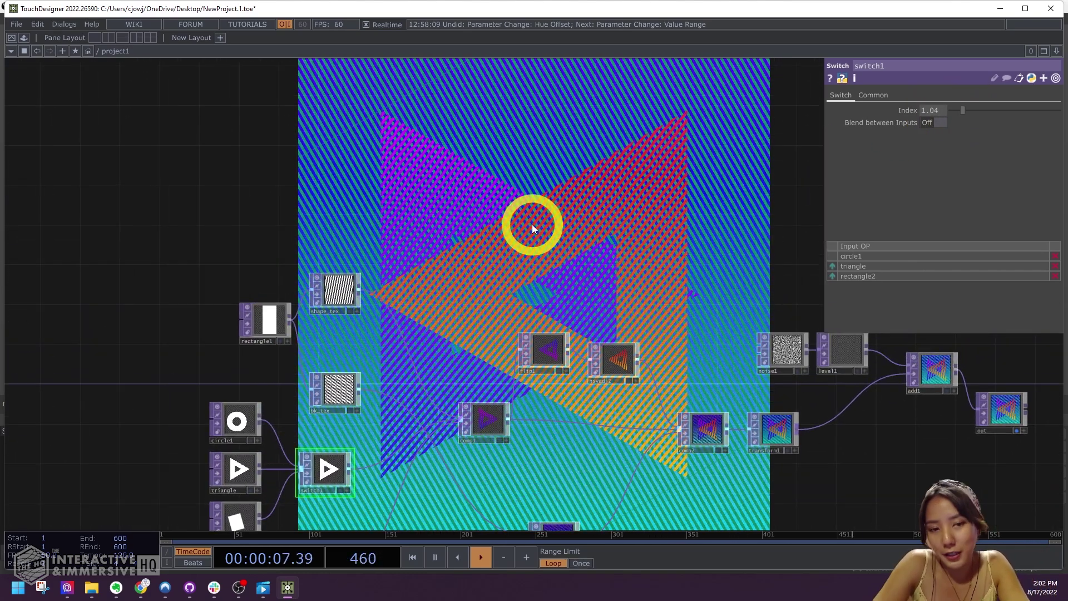
double_click(532, 228)
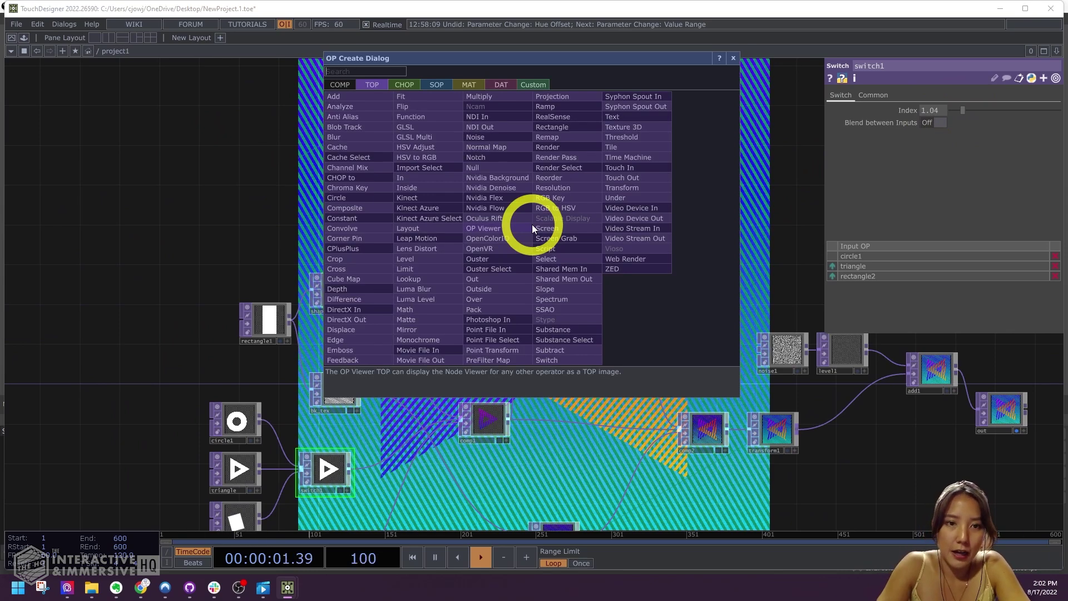
left_click(408, 84)
type("con")
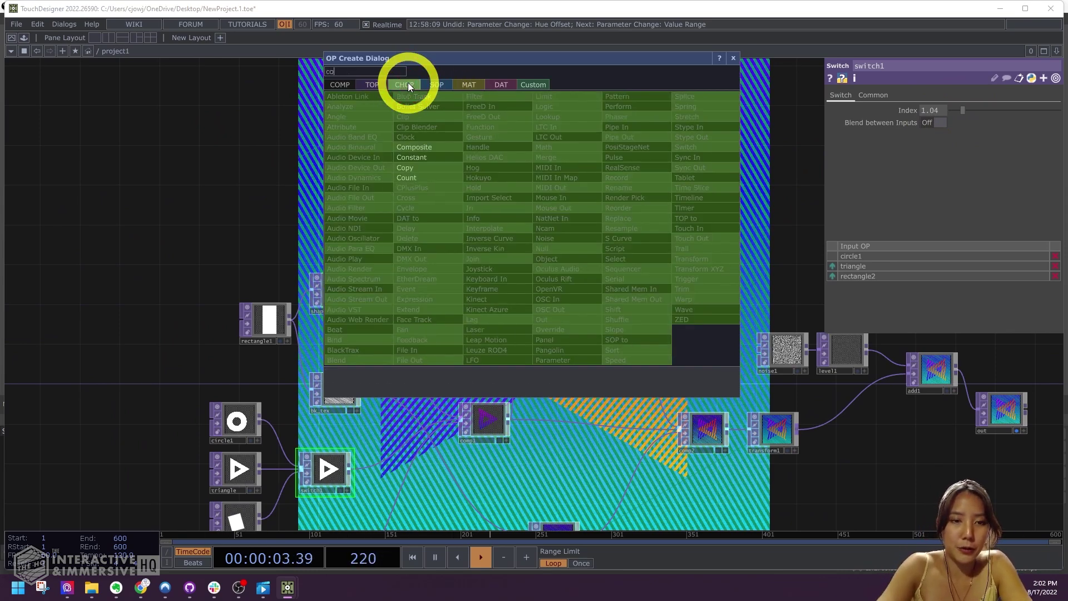
left_click(408, 156)
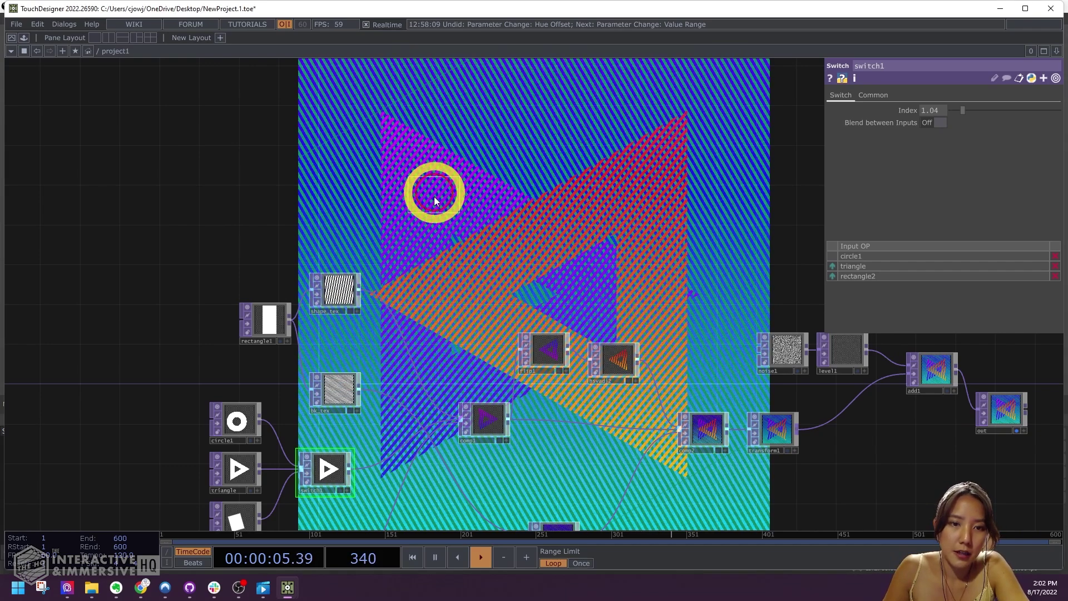
left_click(451, 222)
scroll(452, 222, "up", 3)
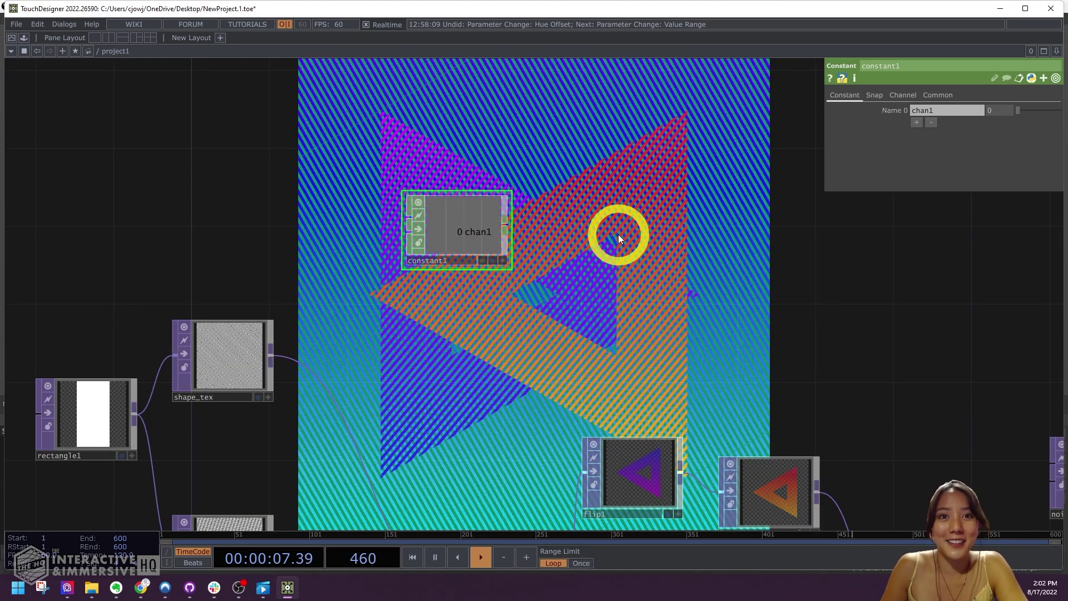
Try to animate shape_tex's horizontal Translate with the expression absTime.frame*.001.
scroll(591, 241, "down", 3)
left_click(344, 302)
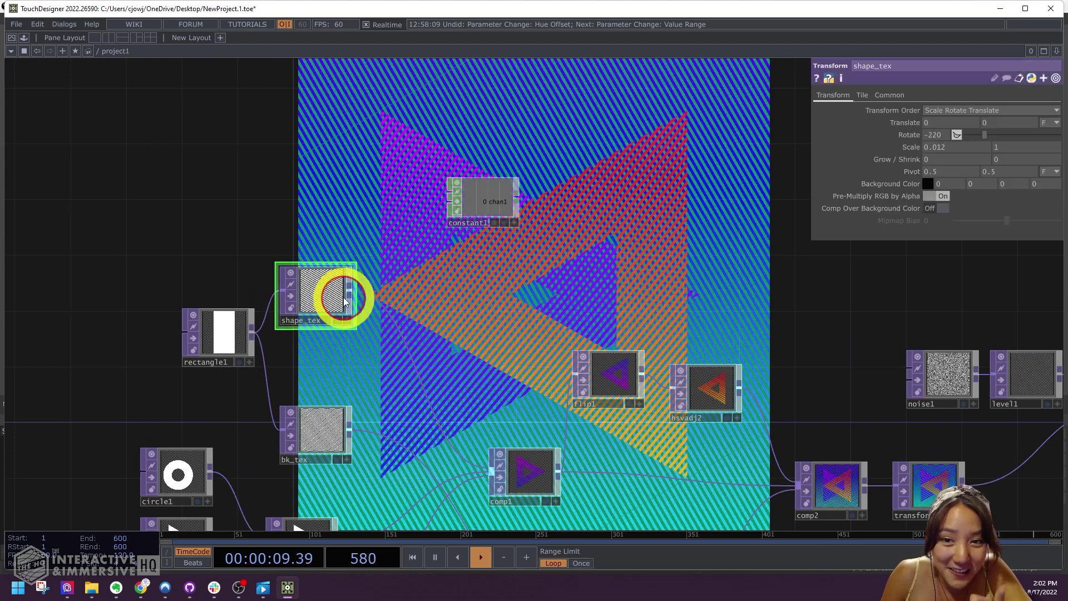
left_click_drag(430, 269, 521, 156)
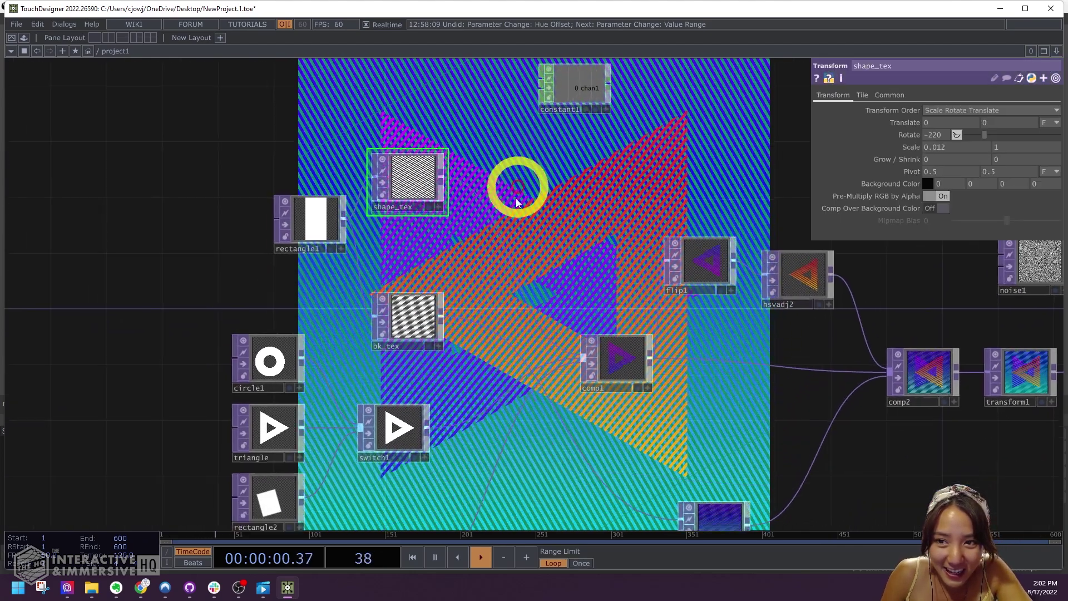
left_click(918, 122)
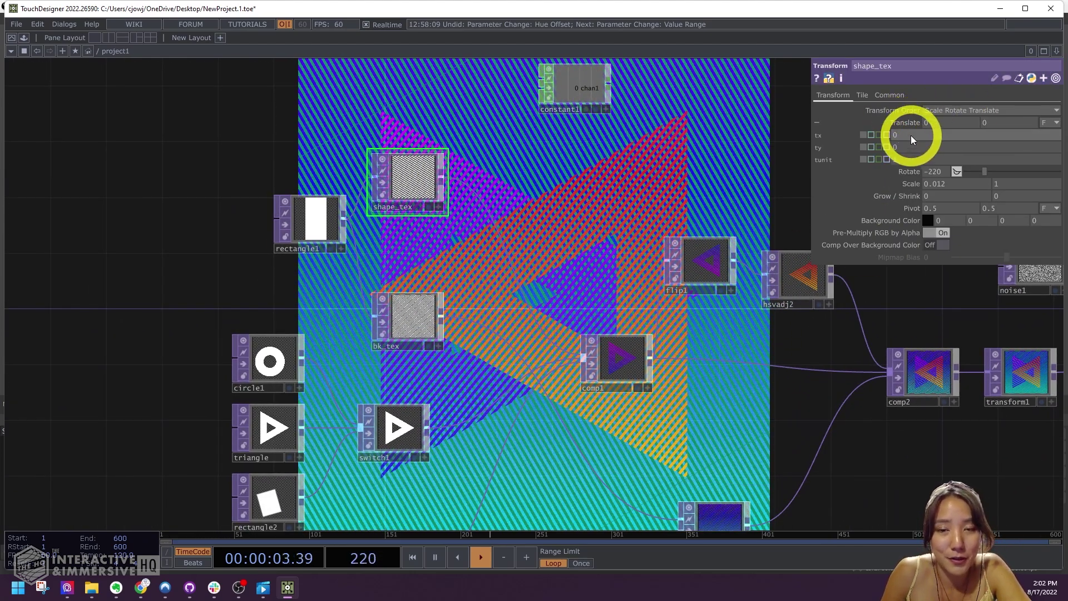
left_click(910, 135)
type("absTime.frame")
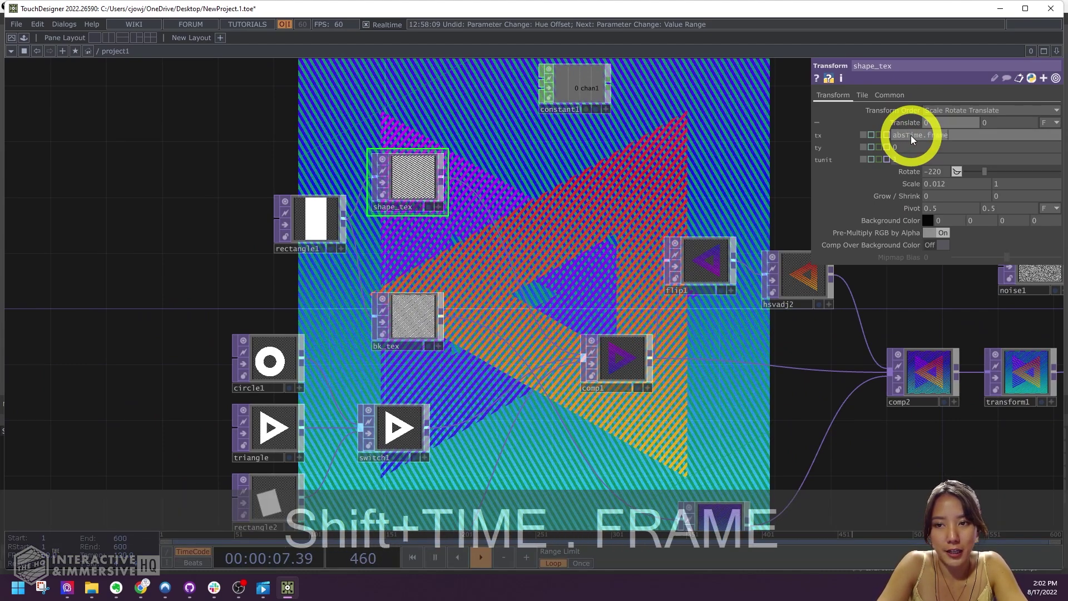
type("*.")
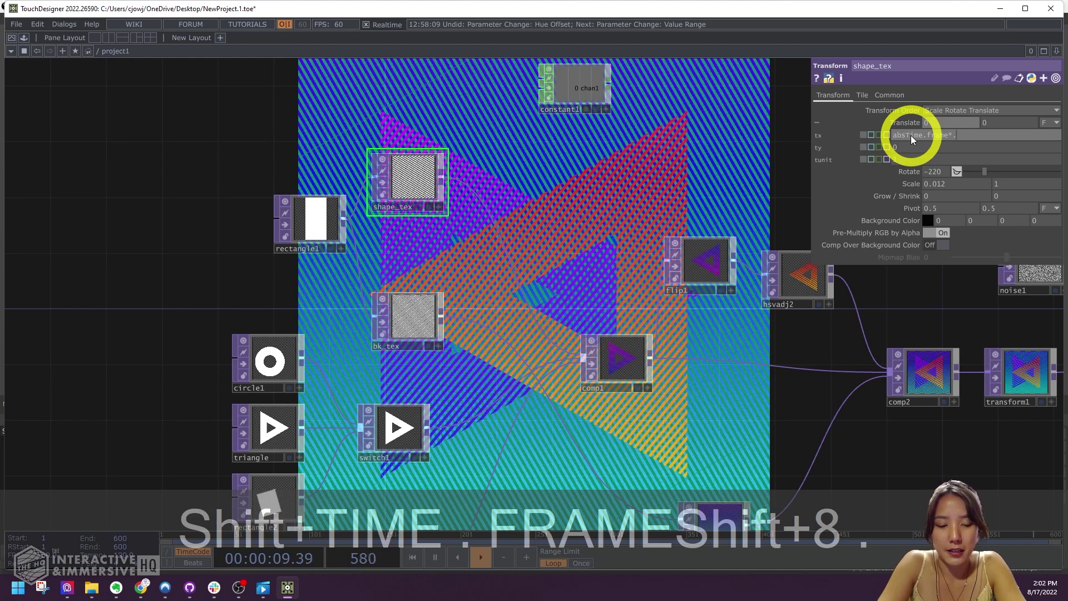
type("0")
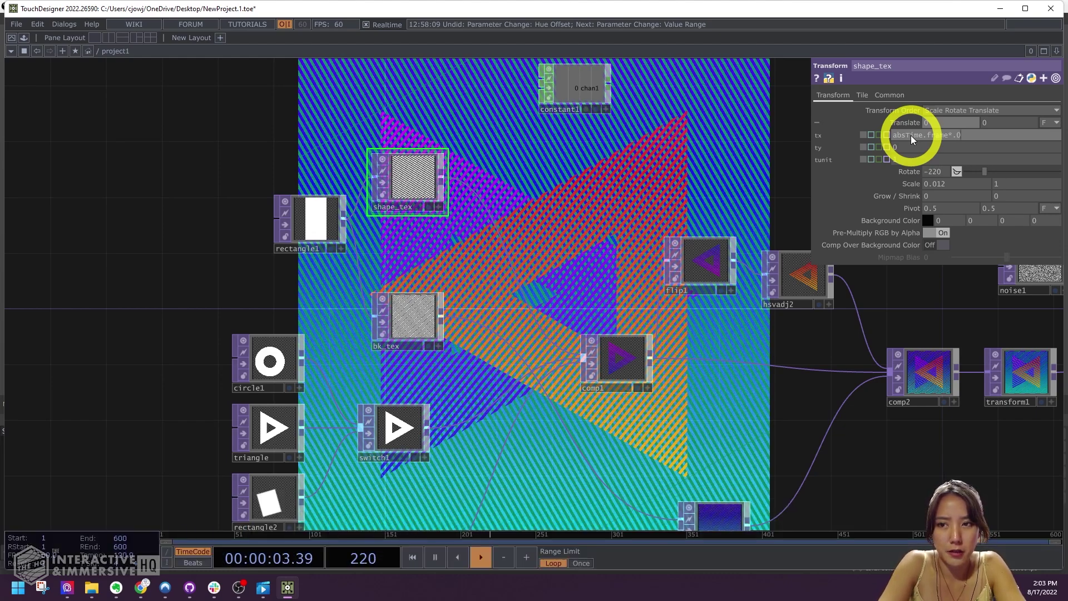
type("01")
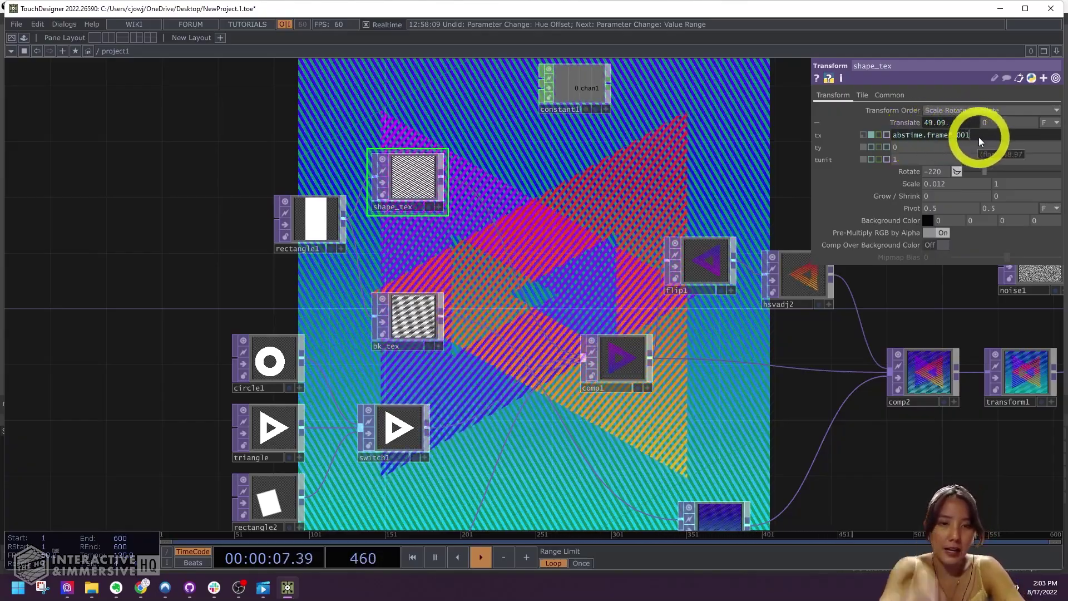
Try the frame multipliers .002, .003 and .01 in shape_tex's horizontal Translate expression.
type("2")
key("Return")
scroll(979, 137, "down", 3)
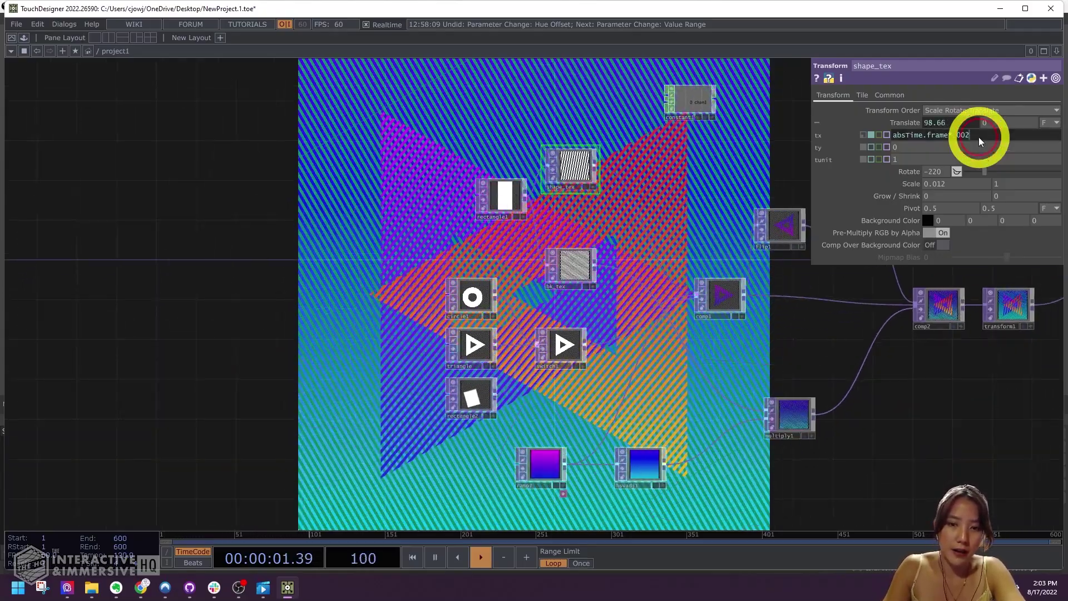
key("BackSpace")
type("3")
key("Return")
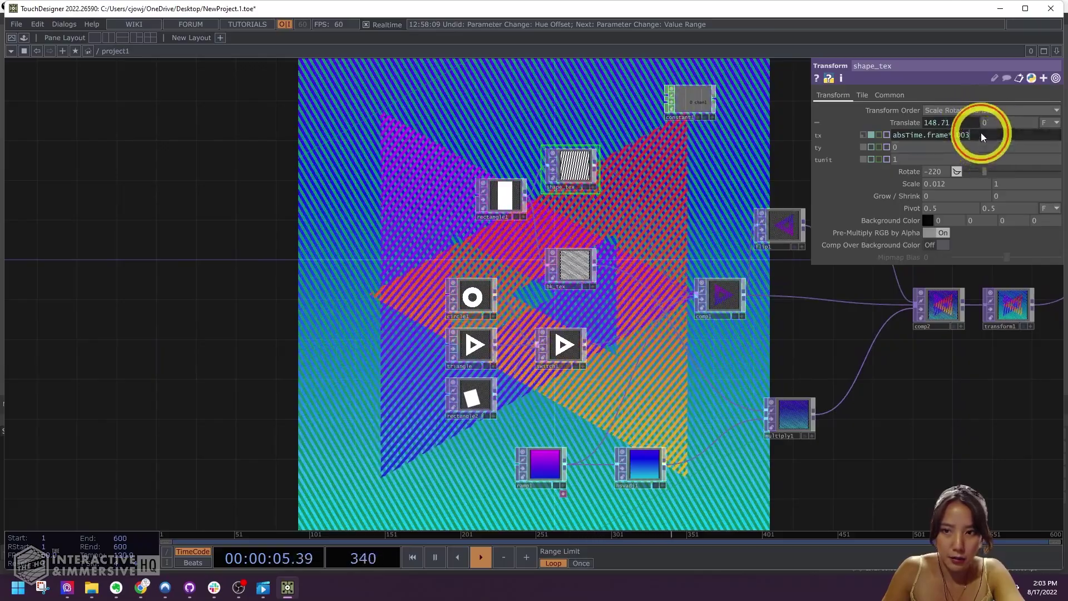
key("BackSpace")
key("BackSpace")
type("1")
key("Return")
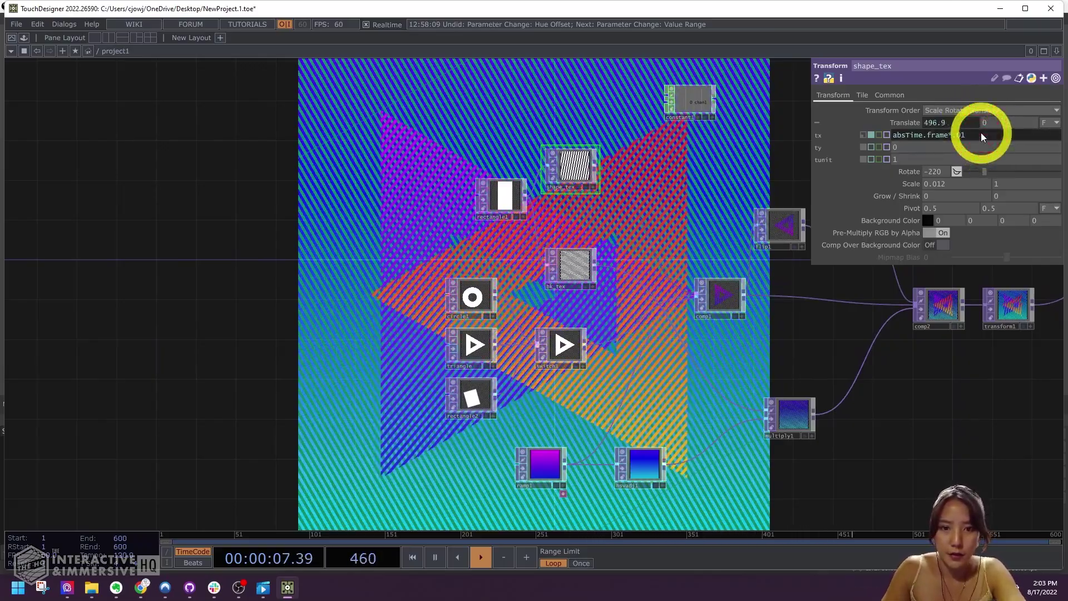
Clear the time expression from shape_tex's horizontal Translate.
key("ctrl+z")
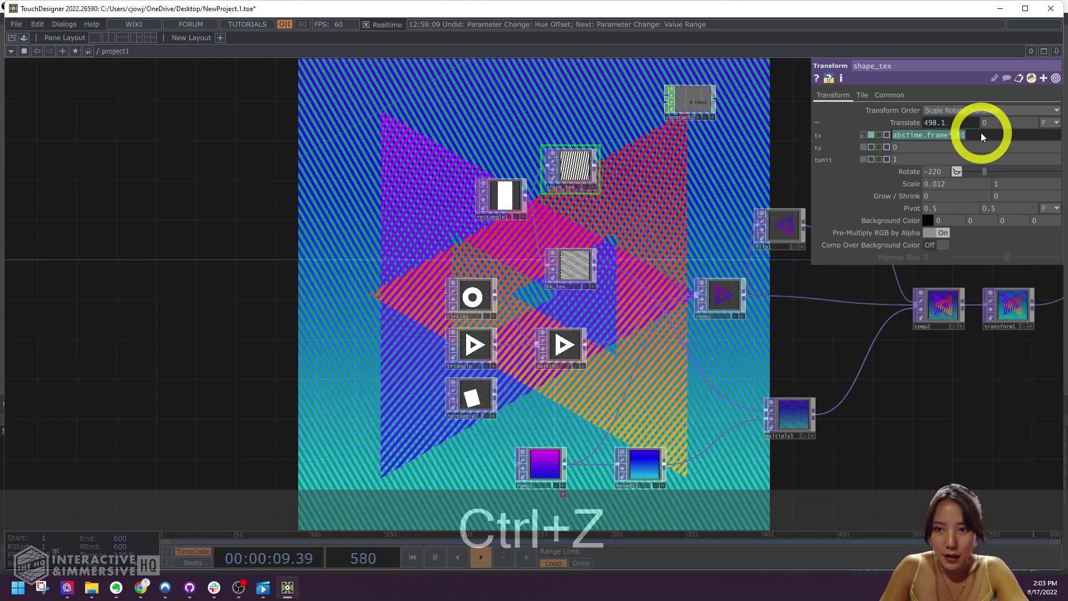
key("BackSpace")
key("Return")
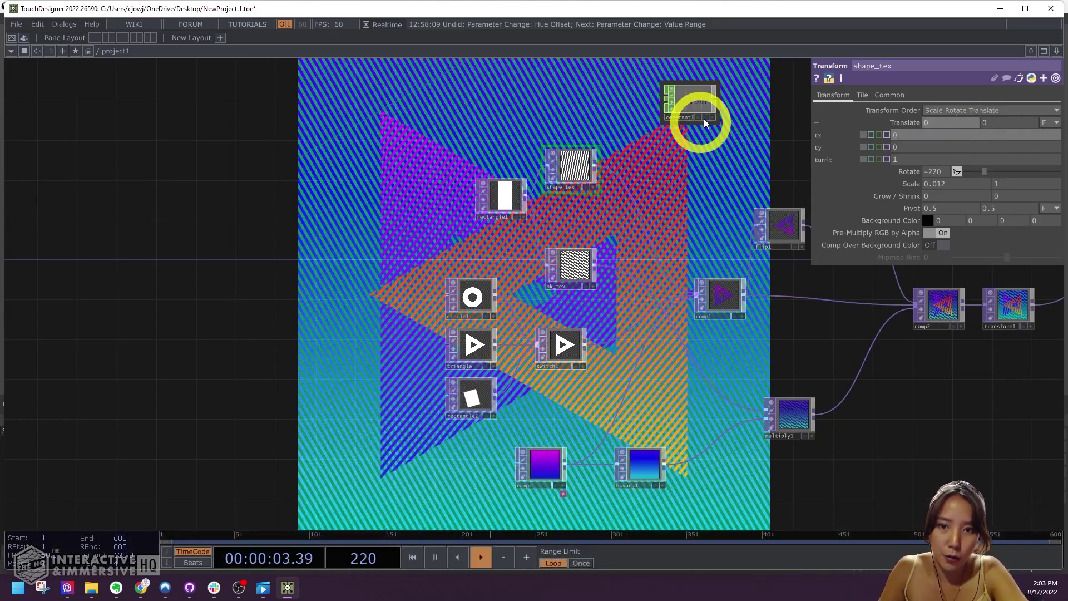
Rename constant1's channel to speed.
scroll(693, 145, "up", 5)
left_click_drag(699, 149, 682, 231)
left_click_drag(655, 162, 471, 151)
left_click(949, 111)
type("speed")
key("Return")
Add a Speed CHOP connected to constant1's output.
right_click(532, 149)
type("spee")
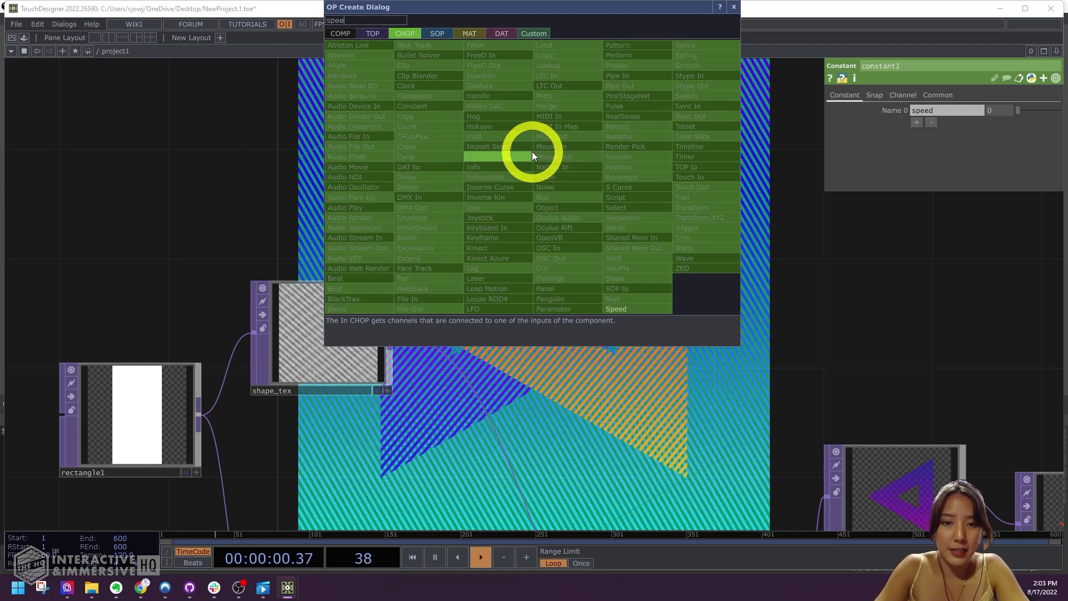
left_click(617, 308)
left_click(602, 171)
Set constant1's speed channel to 0.01.
left_click(484, 167)
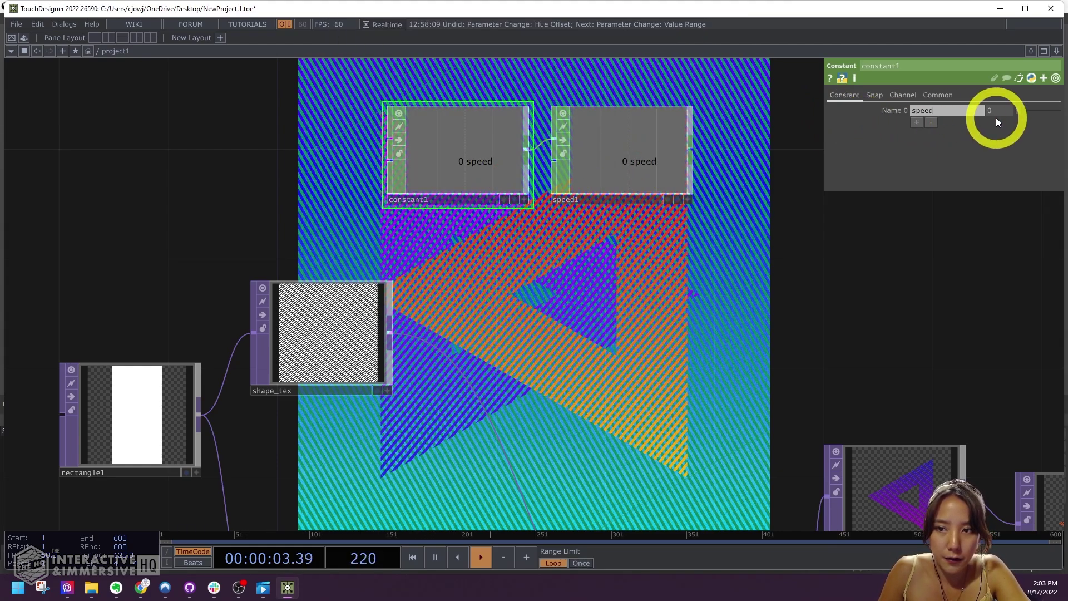
type("0.")
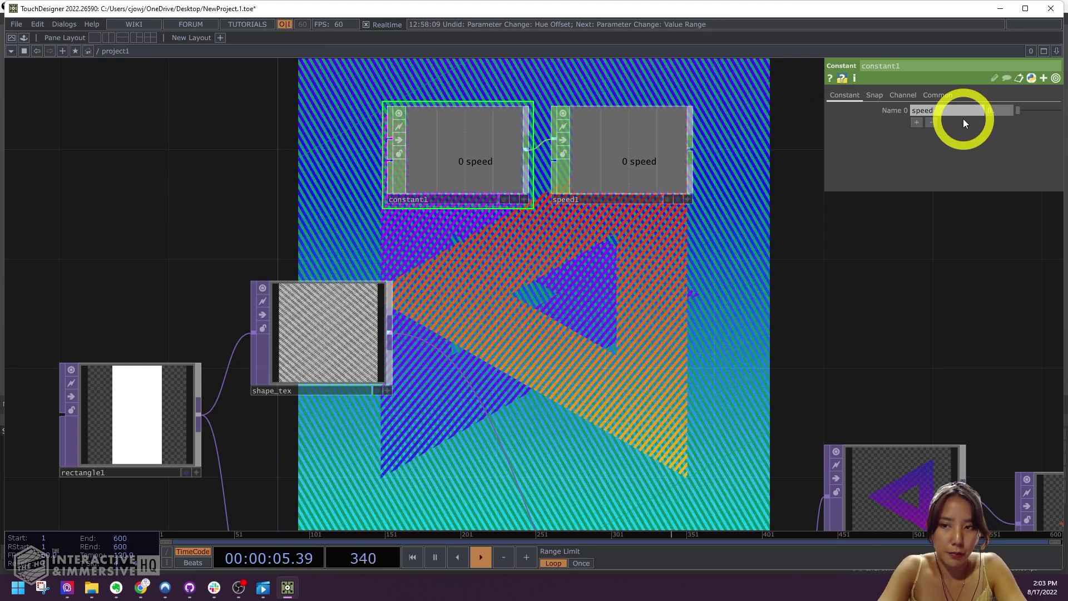
type("01")
key("Return")
Add a Null CHOP after speed1 and name it par.
left_click(616, 161)
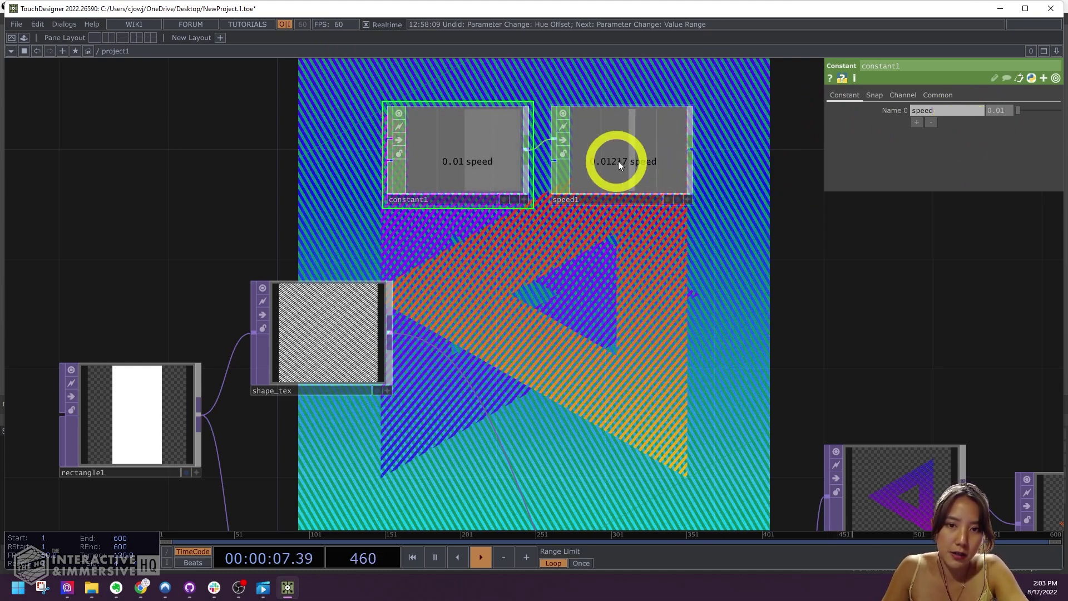
right_click(692, 154)
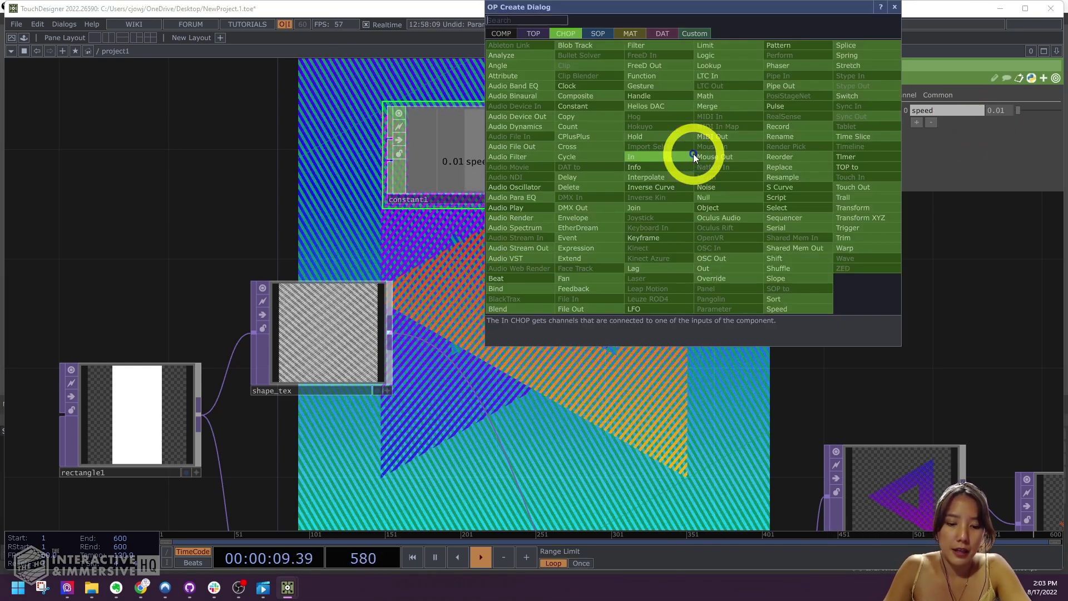
left_click(712, 197)
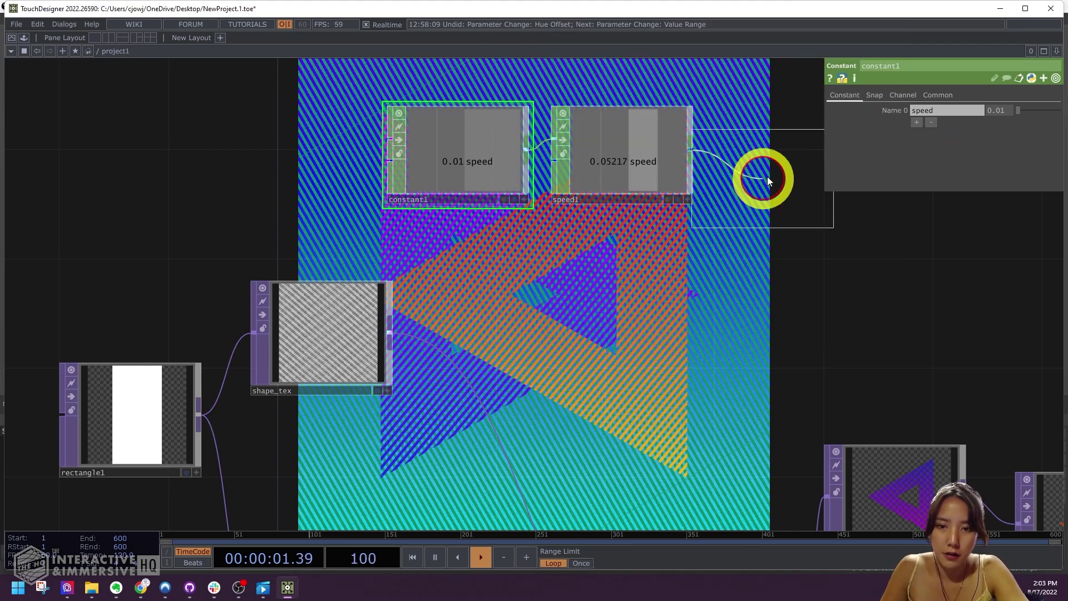
left_click(789, 156)
left_click(761, 199)
type("par")
key("Return")
Drive shape_tex's horizontal Translate with a CHOP reference to the speed channel of par.
scroll(734, 221, "down", 5)
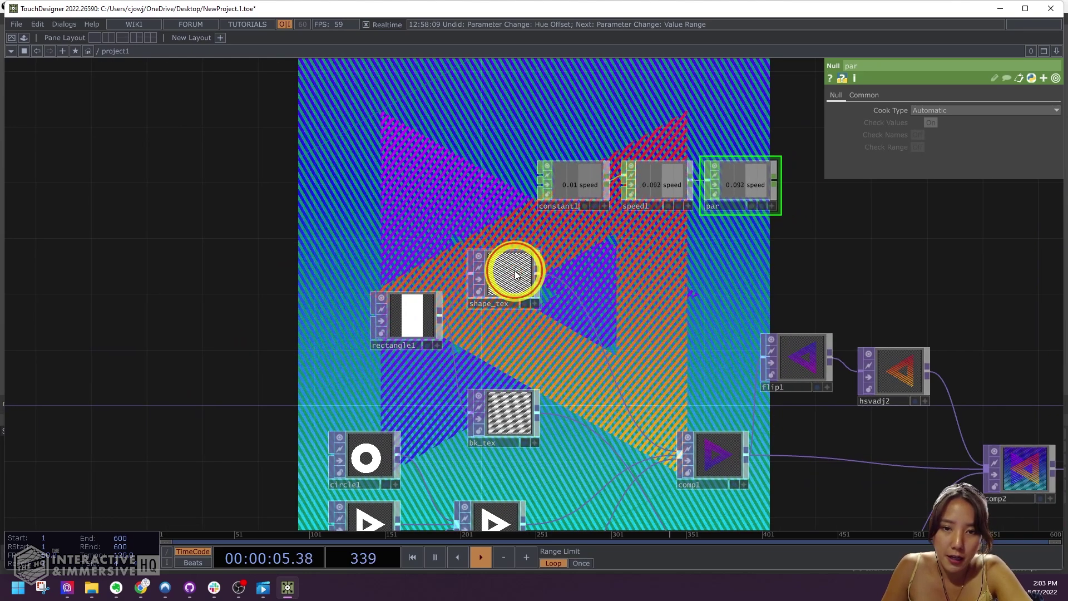
left_click(515, 273)
scroll(773, 194, "up", 4)
left_click_drag(736, 179, 912, 126)
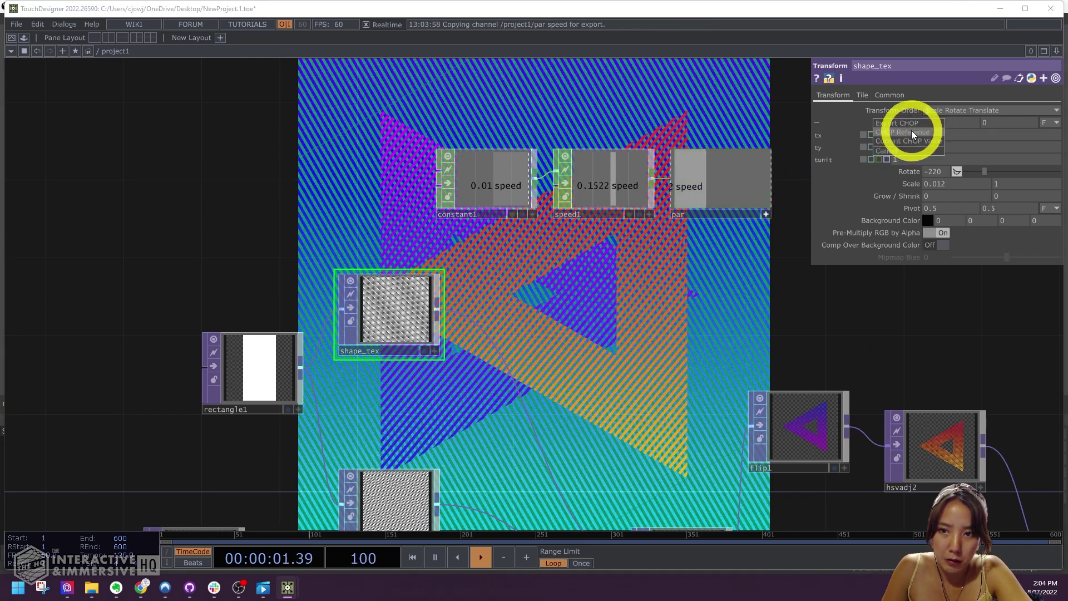
left_click(911, 132)
Copy shape_tex's speed reference to bk_tex's horizontal Translate and negate it as -op('par')['speed'].
left_click_drag(1016, 136, 824, 146)
key("ctrl+z")
key("ctrl+c")
left_click_drag(755, 222, 764, 50)
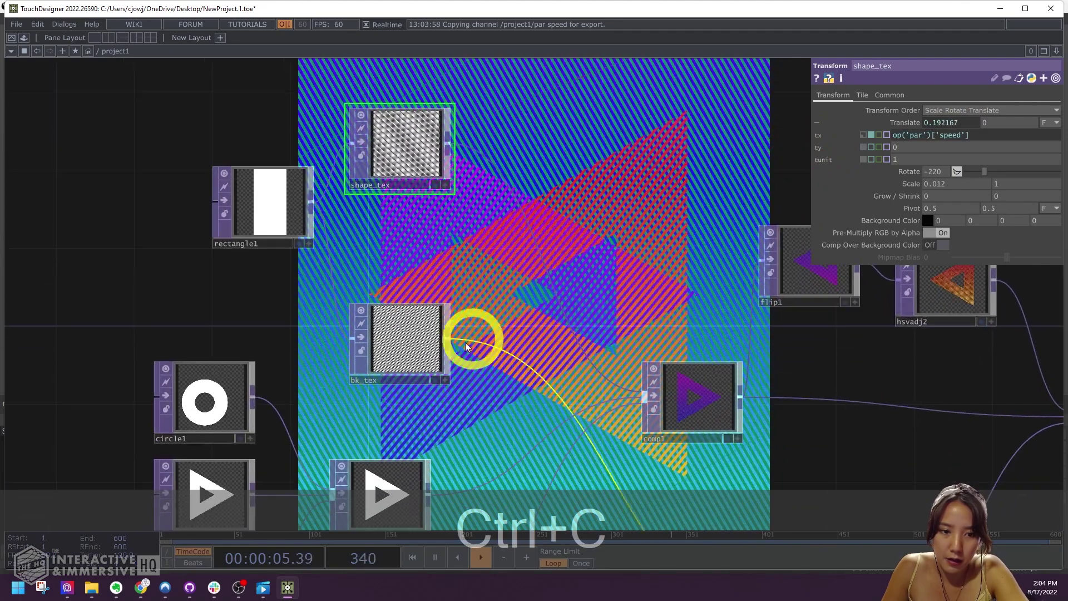
left_click(406, 340)
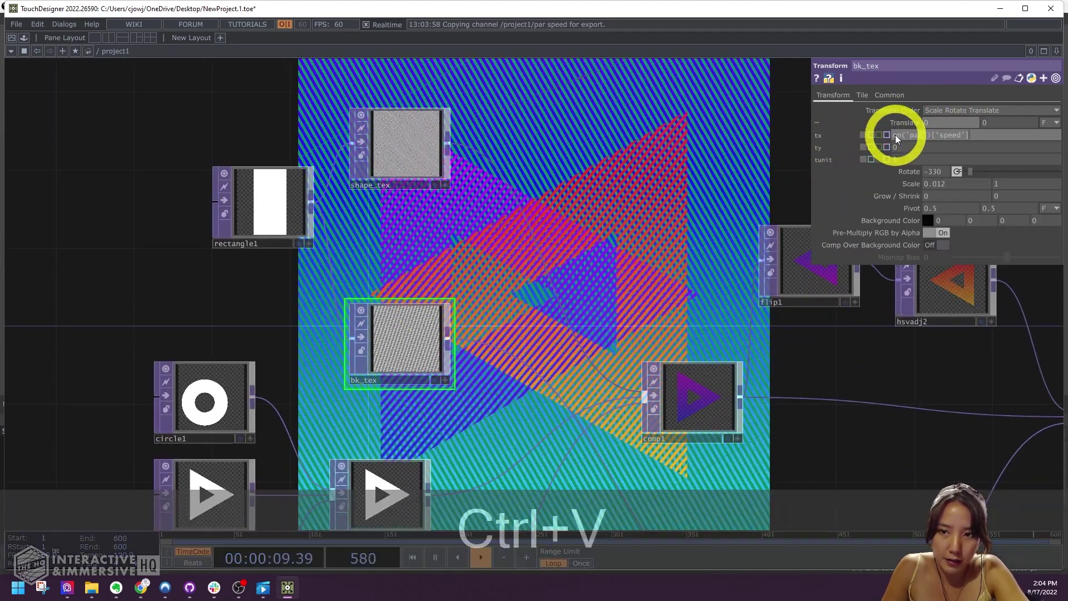
key("Return")
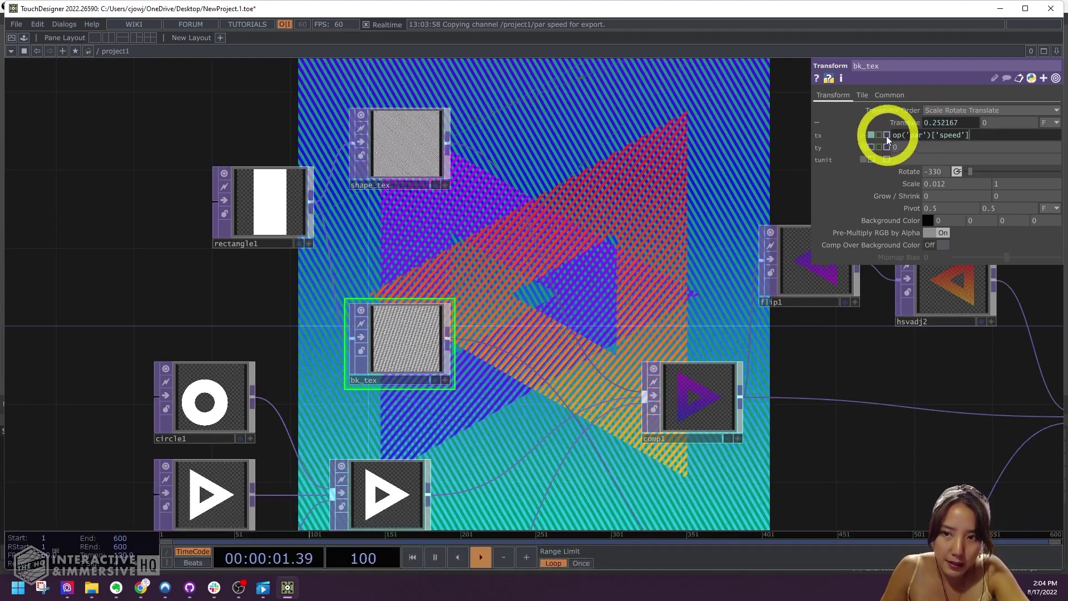
left_click(894, 135)
type("-")
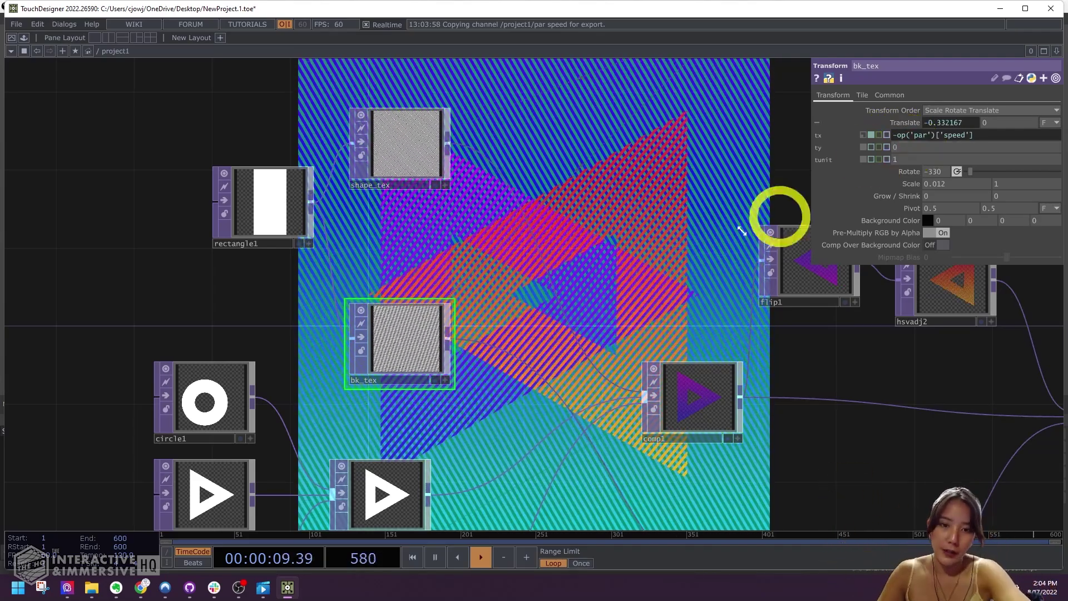
Insert a Transform TOP after comp1 and move flip1 and hsvadj2 up to make room for it.
scroll(581, 251, "down", 2)
left_click_drag(596, 243, 458, 211)
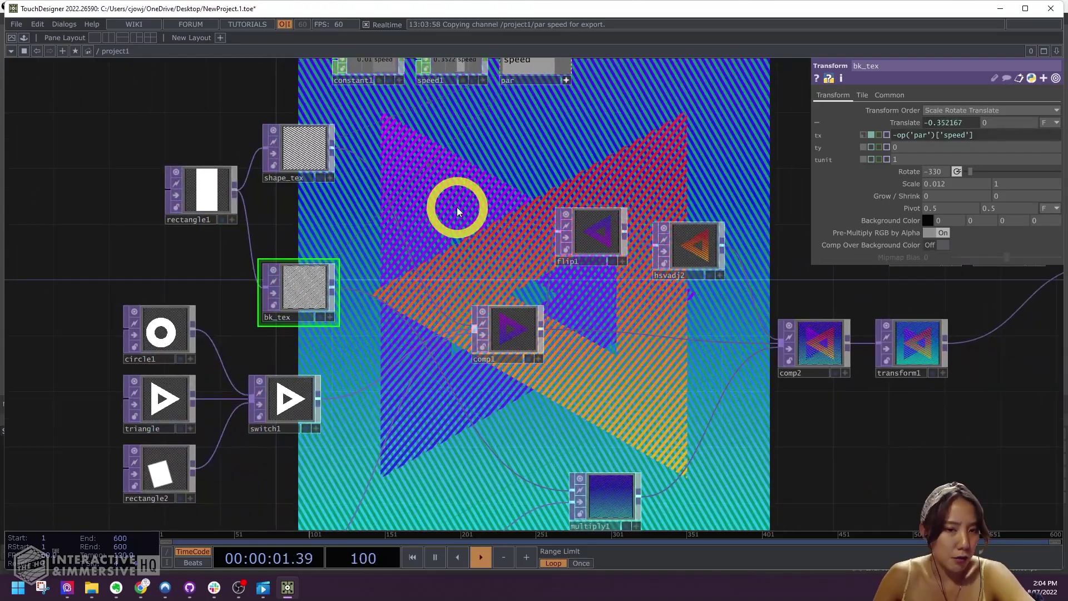
left_click_drag(451, 249, 569, 165)
left_click_drag(537, 317, 325, 336)
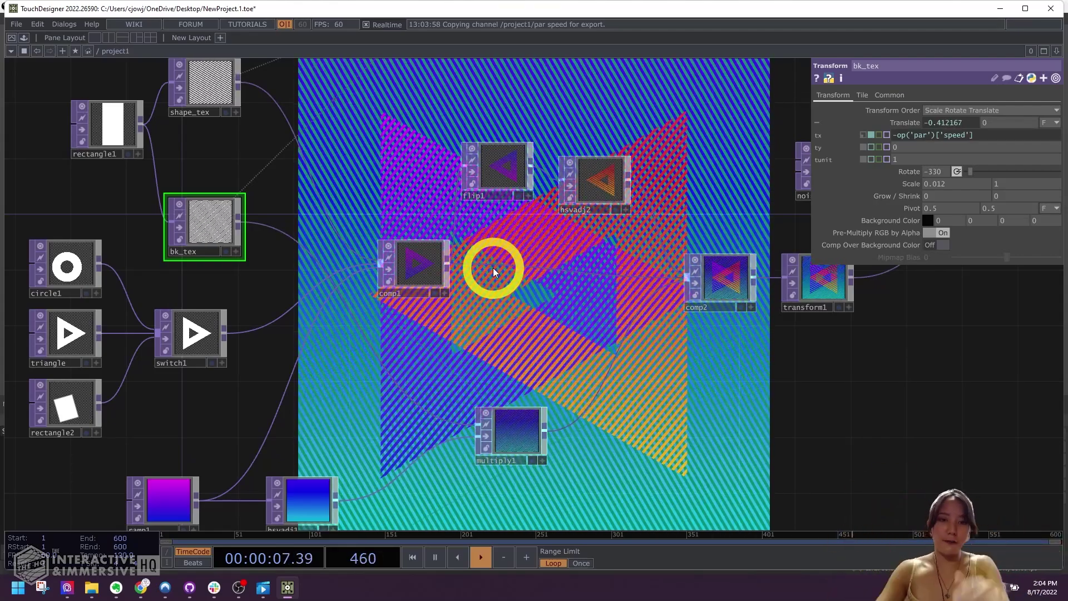
right_click(484, 262)
left_click(510, 253)
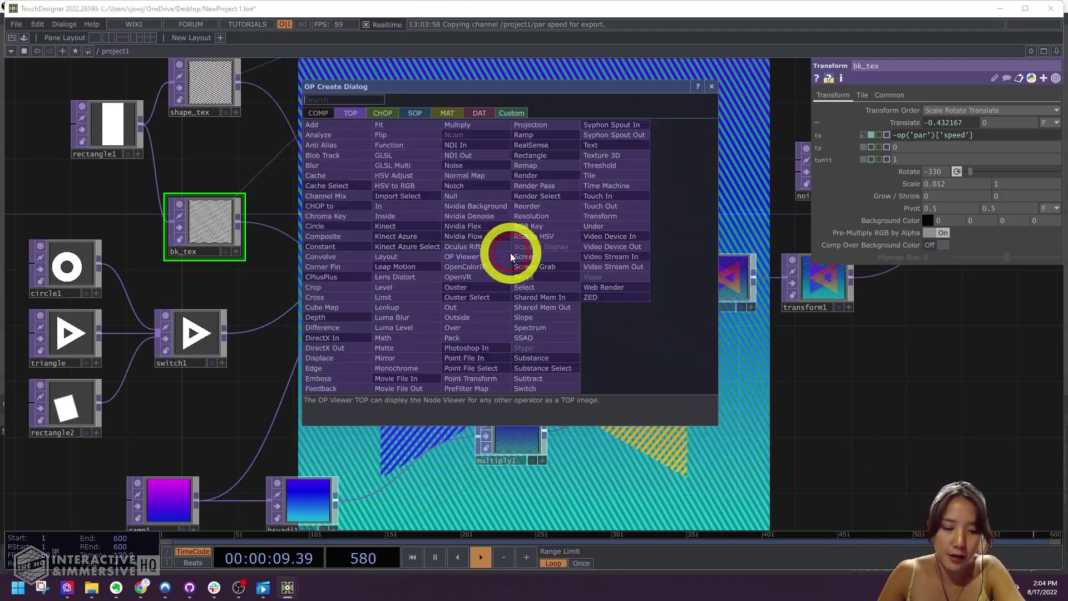
left_click(599, 216)
left_click(527, 278)
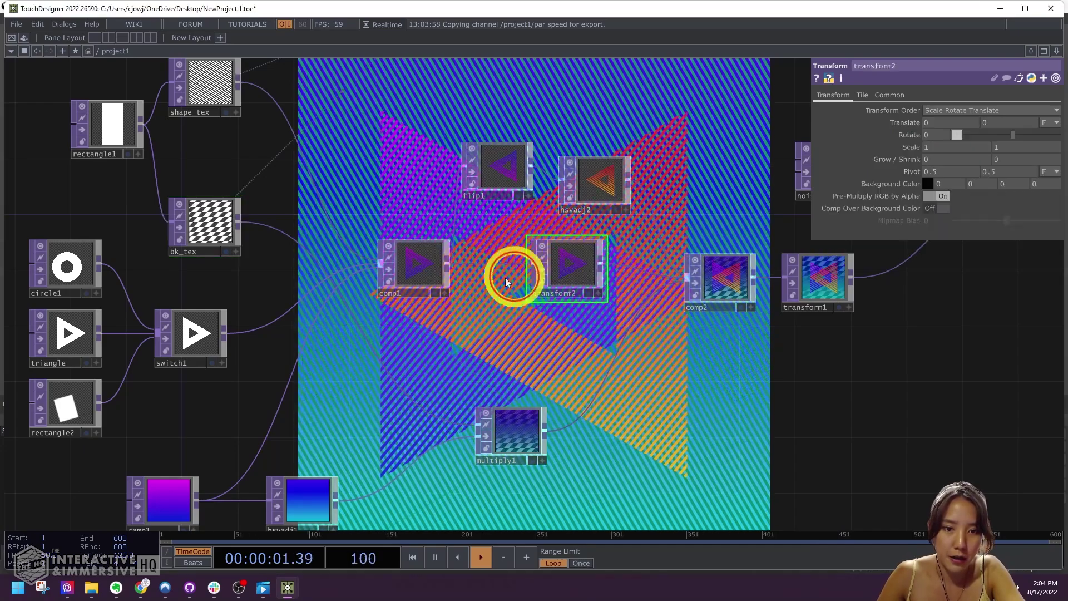
left_click_drag(616, 184, 601, 140)
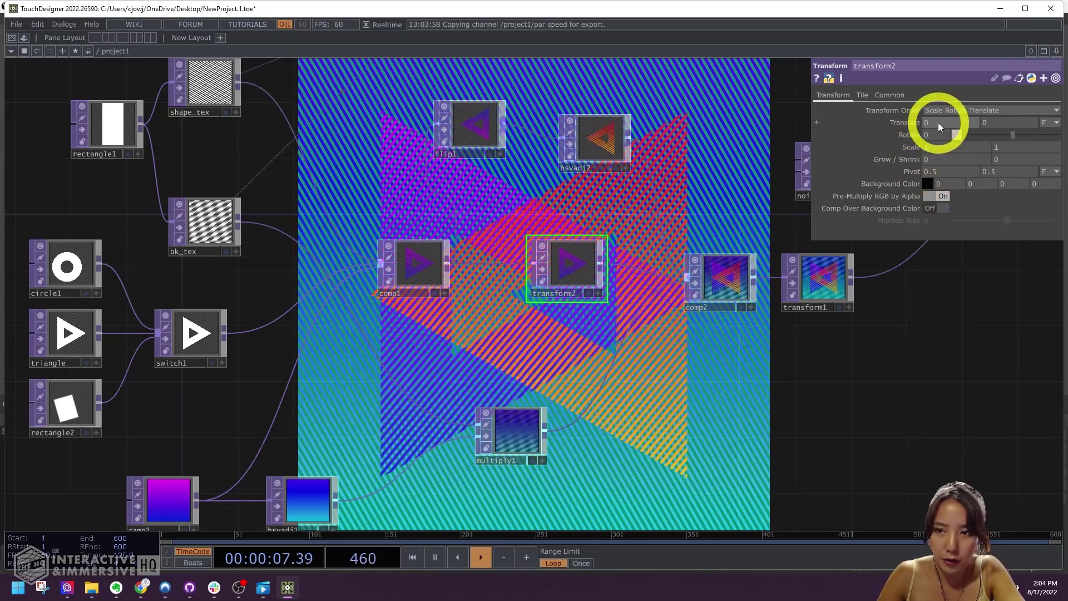
Set transform2's Rotate to the expression op('par')['speed']*10.
key("ctrl+v")
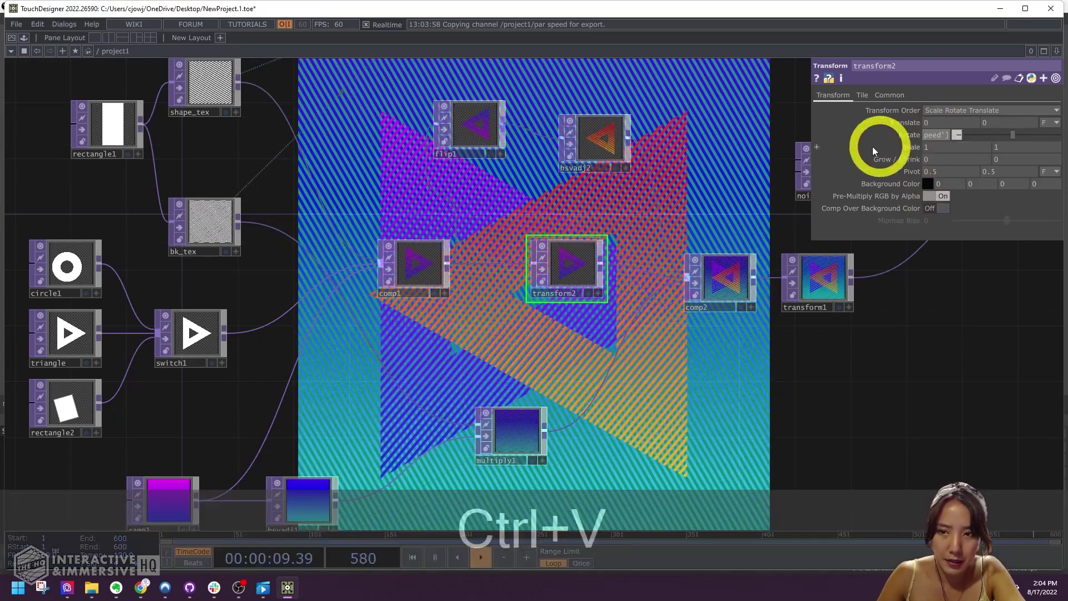
left_click(903, 134)
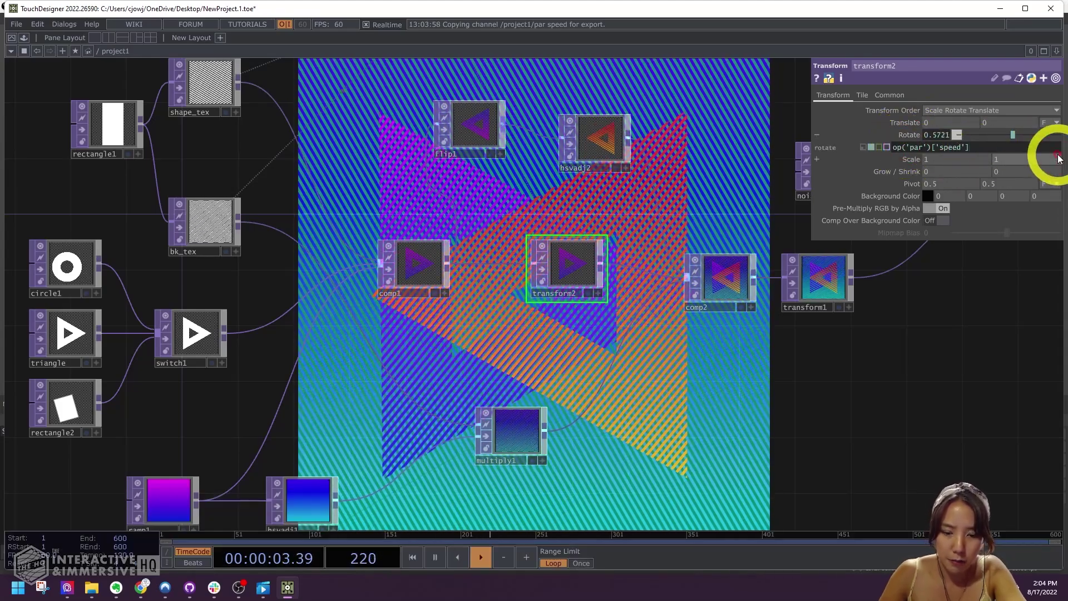
type("*.")
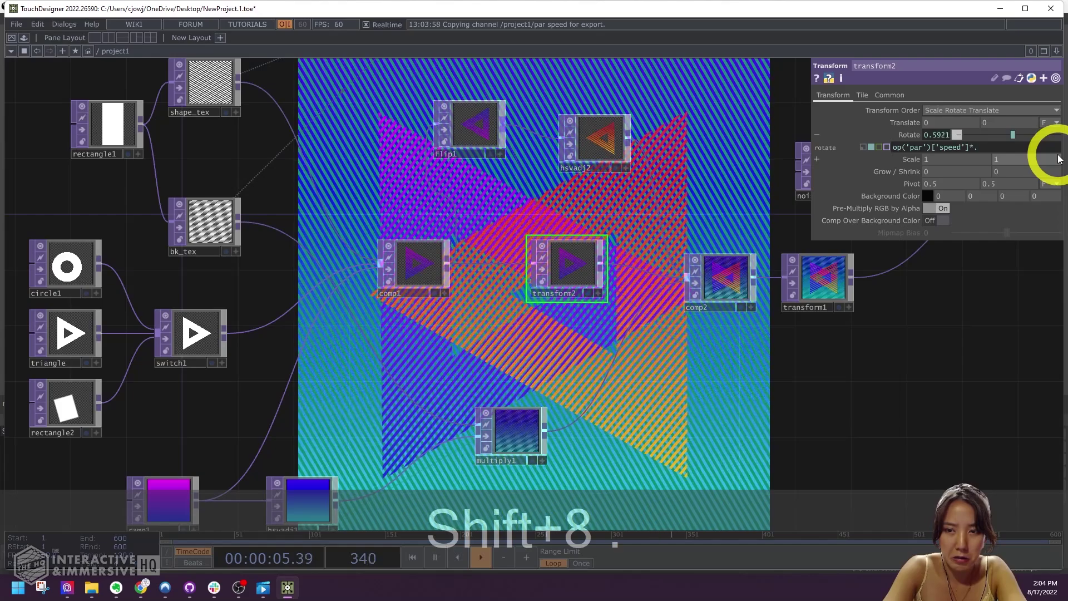
key("BackSpace")
type("10")
key("Return")
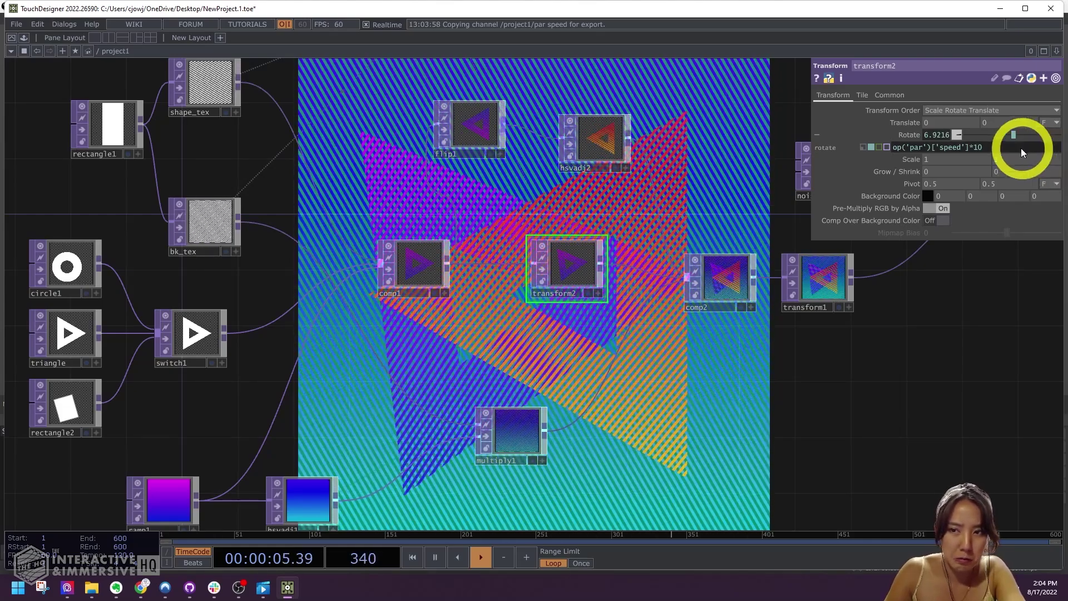
Duplicate transform2 and insert the copy between hsvadj2 and comp2, moving hsvadj2 to make room.
left_click(706, 172)
left_click_drag(590, 142, 576, 115)
left_click(561, 261)
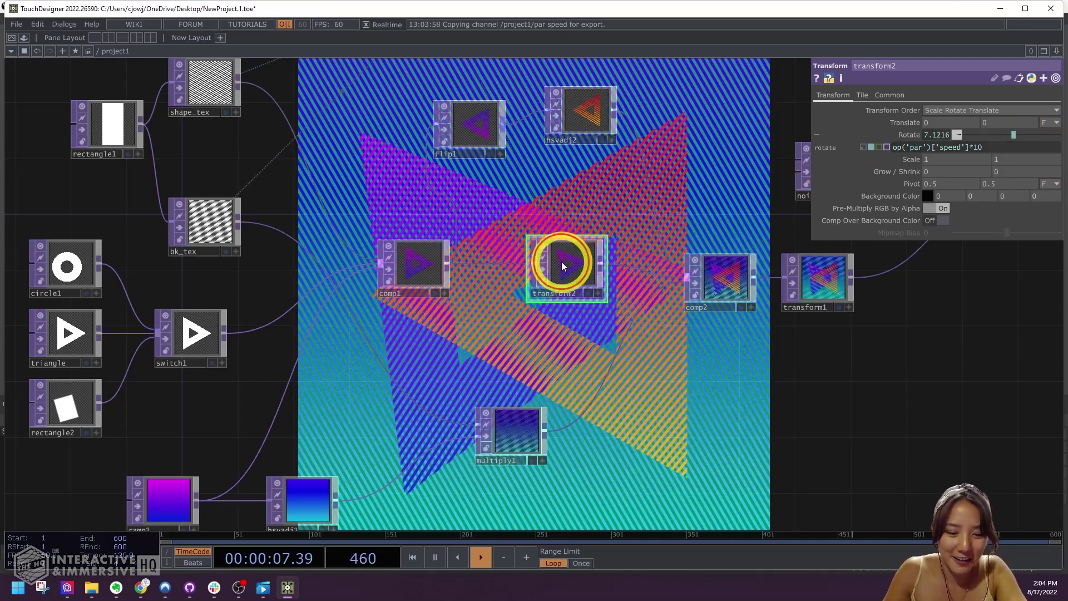
key("ctrl+c")
key("ctrl+v")
left_click_drag(582, 335, 694, 137)
left_click_drag(615, 116, 656, 212)
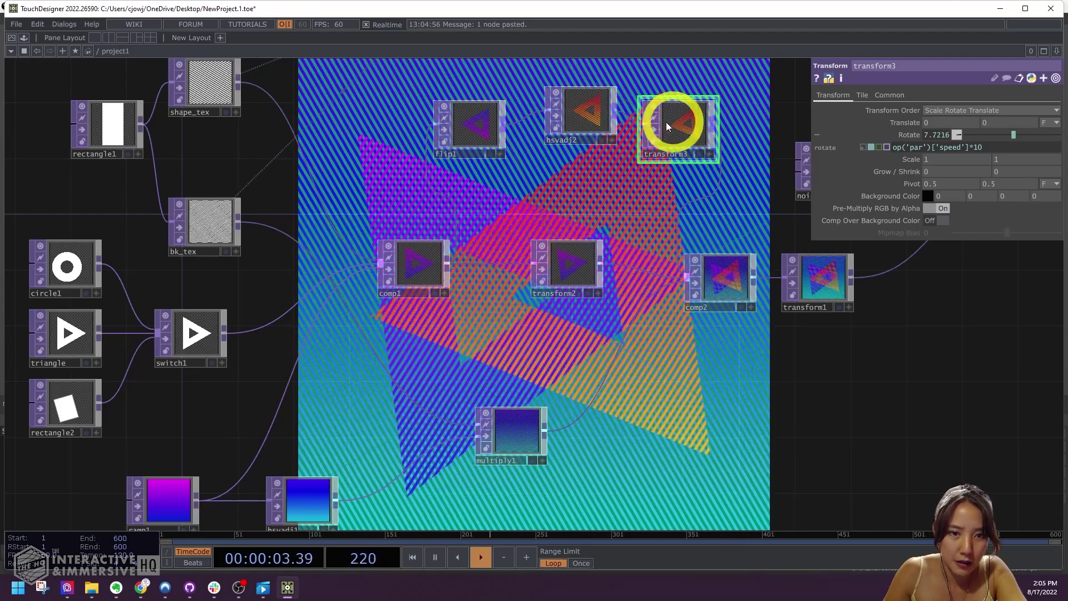
Try a faster speed value in constant1, up to 0.068, and set it back to 0.01.
left_click_drag(691, 88, 733, 304)
left_click(500, 181)
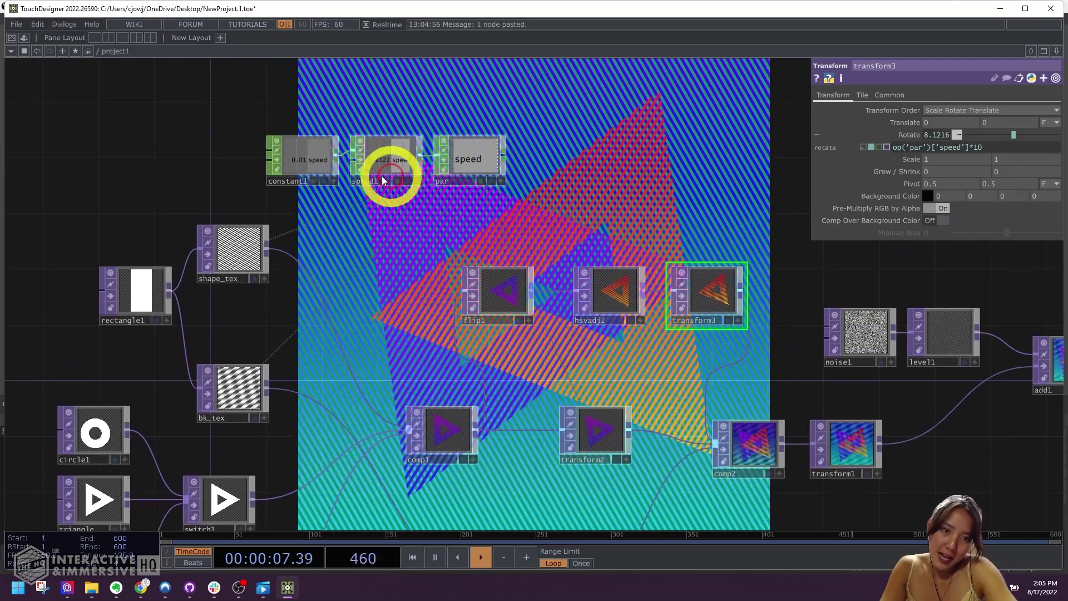
left_click(310, 155)
middle_click_drag(1001, 108, 733, 144)
middle_click_drag(500, 136, 417, 142)
middle_click_drag(1065, 159, 464, 225)
left_click(1003, 110)
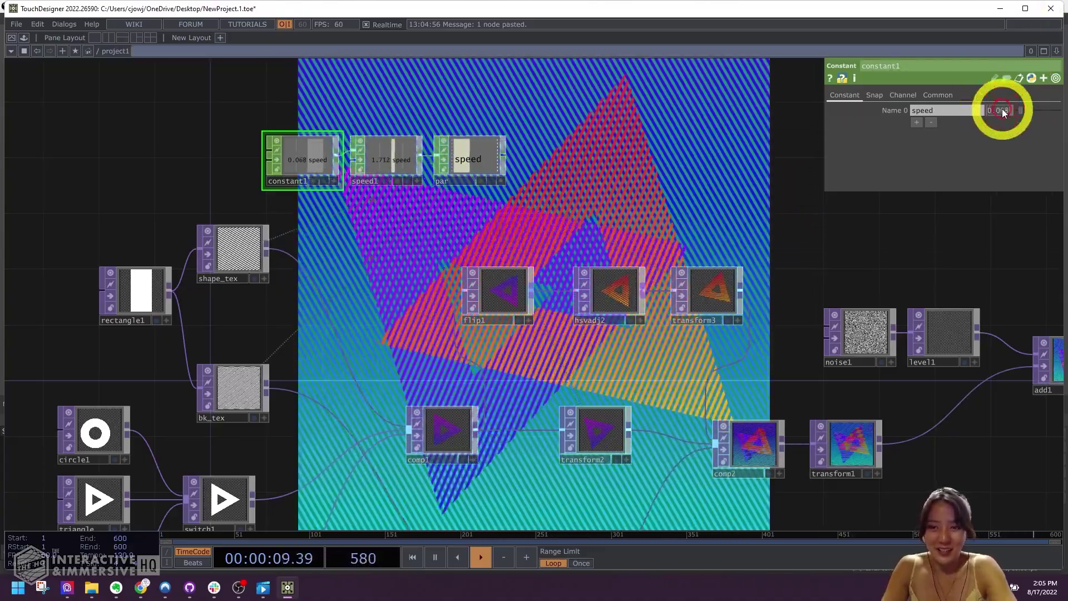
type(".01")
key("Return")
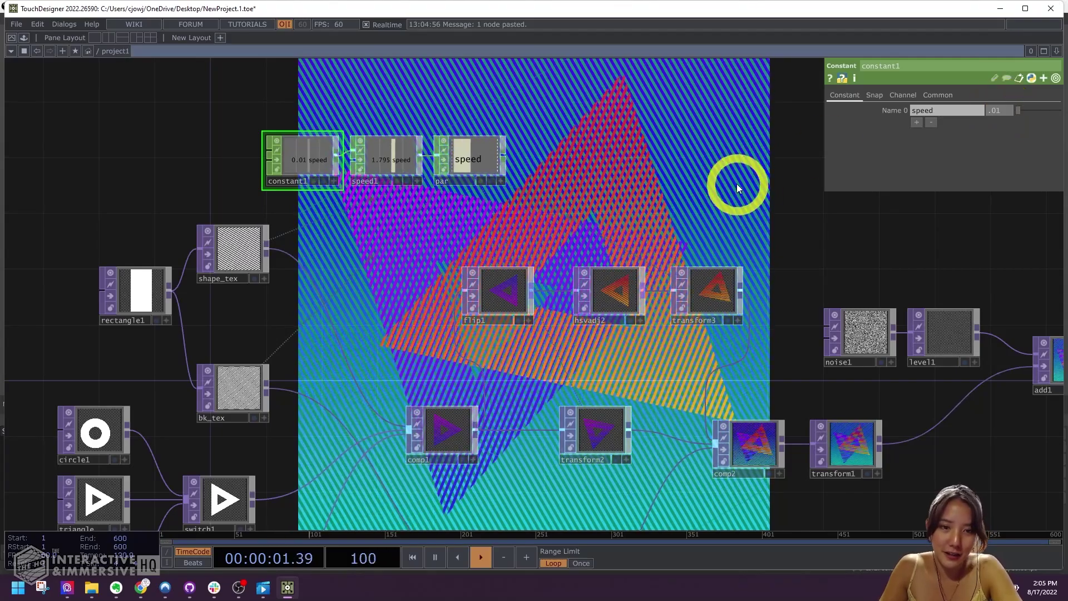
Set switch1's Index to 0 to use the circle, and set circle1's Softness to 0.031.
scroll(742, 185, "down", 5)
left_click(321, 350)
left_click_drag(963, 110, 929, 120)
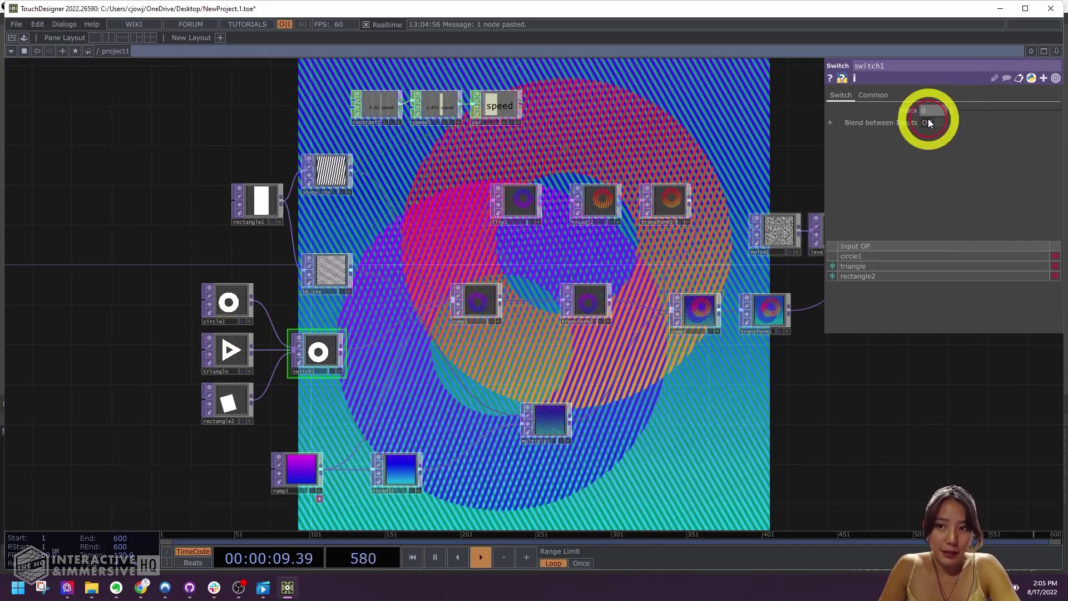
left_click(226, 302)
left_click_drag(966, 342, 970, 343)
scroll(641, 456, "down", 2)
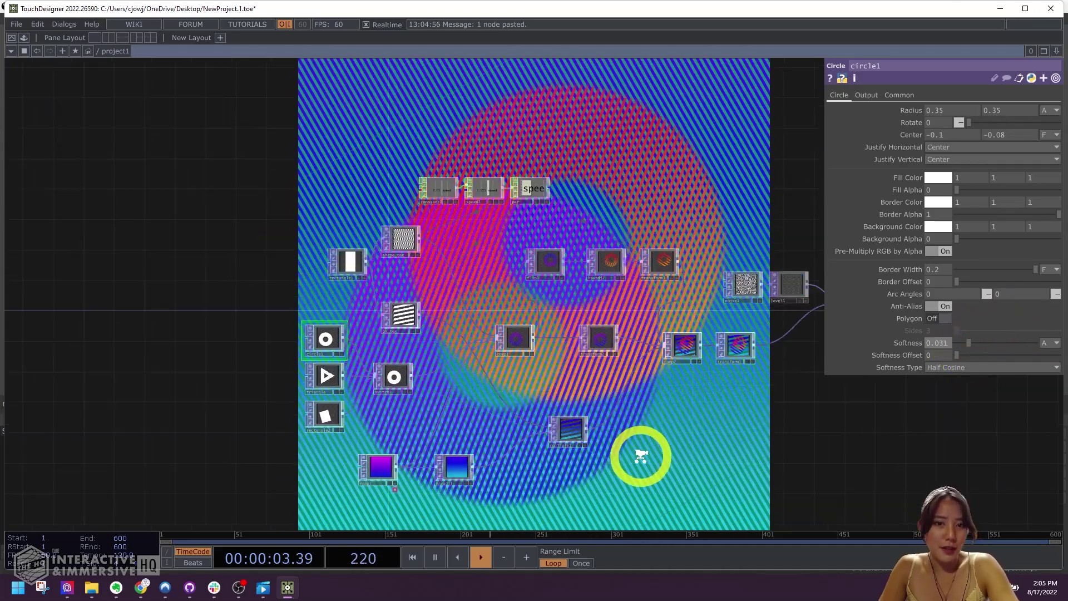
scroll(460, 131, "up", 6)
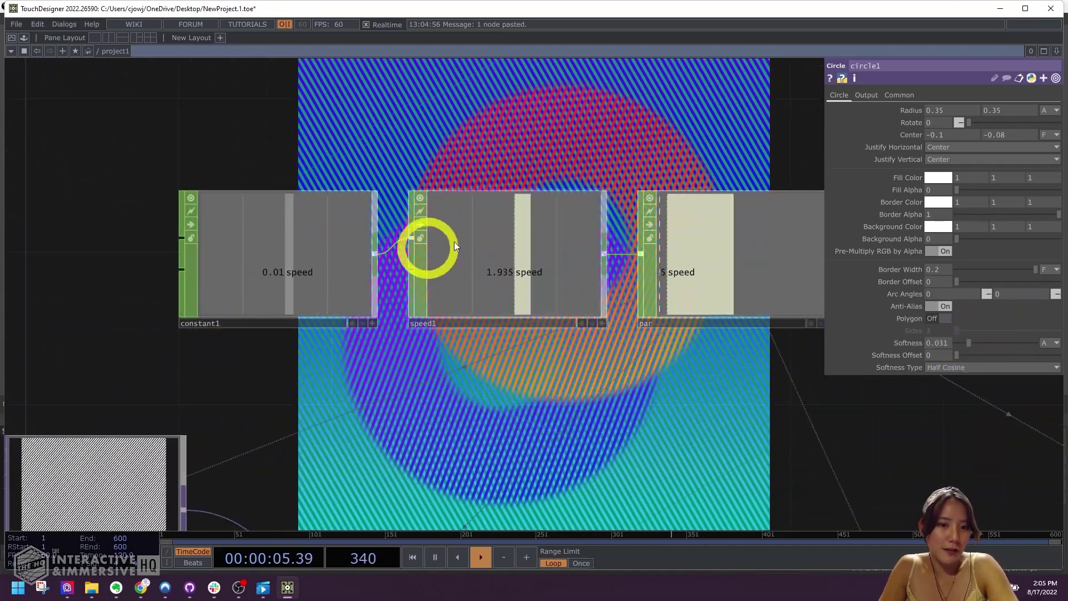
scroll(421, 226, "down", 6)
left_click_drag(366, 149, 395, 104)
scroll(394, 103, "down", 2)
left_click_drag(545, 145, 562, 101)
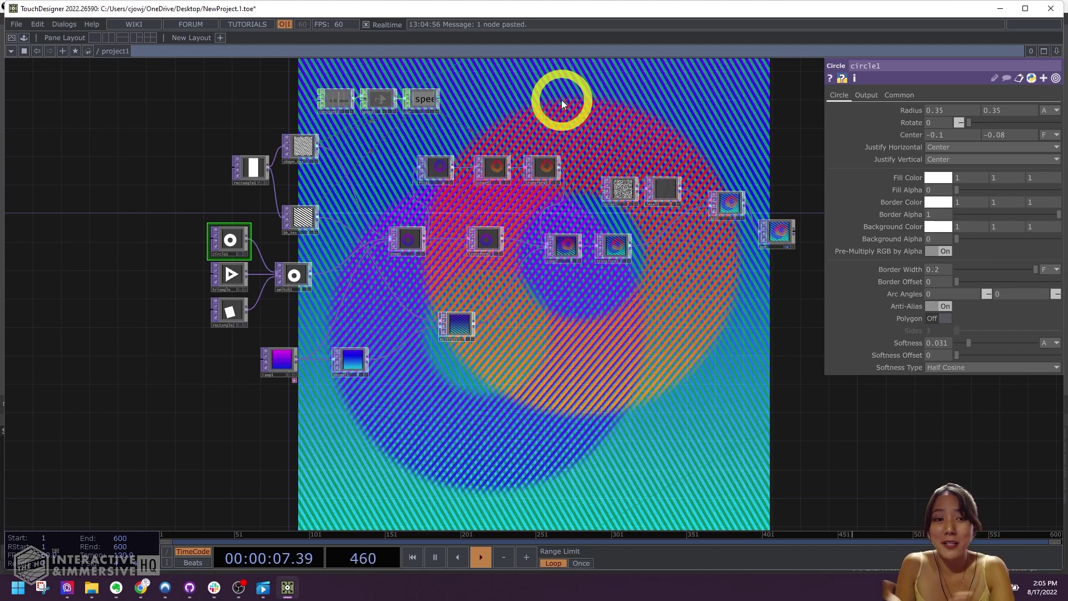
scroll(255, 266, "up", 5)
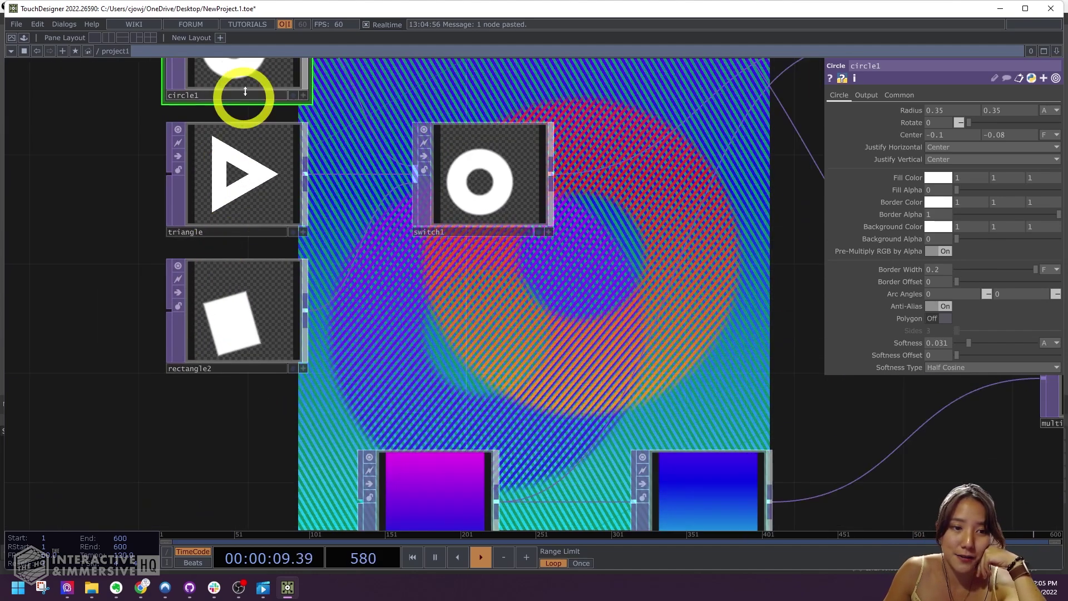